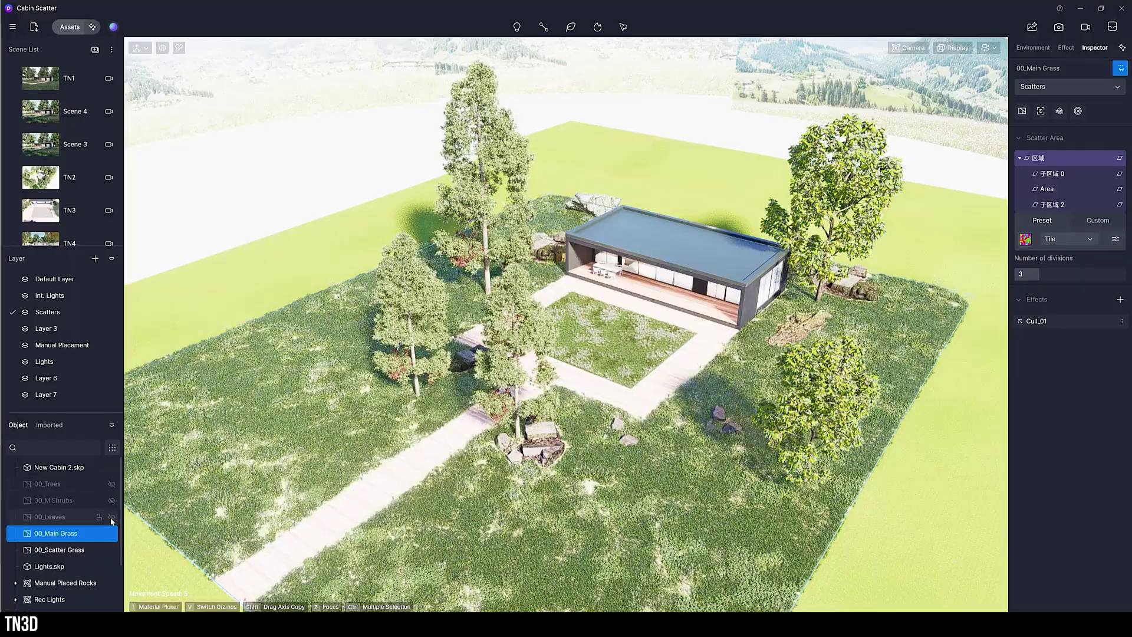
# - Show the 00_Leaves, 00_M Shrubs and 00_Trees scatters and go to the TN1 scene view
pyautogui.click(50, 516)
pyautogui.click(47, 484)
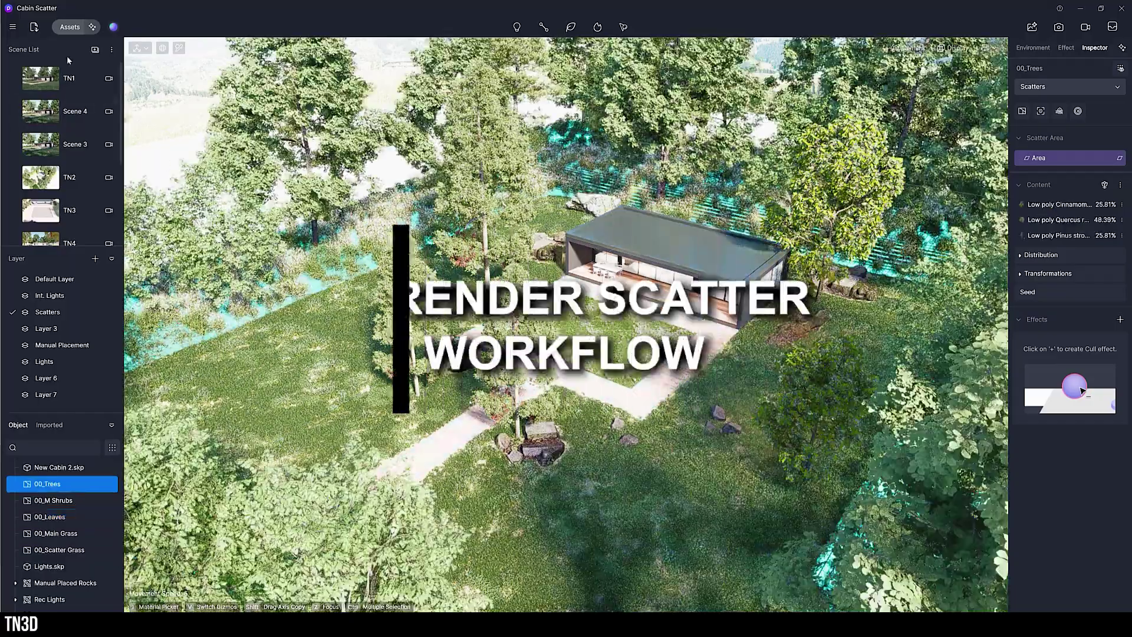
pyautogui.click(59, 77)
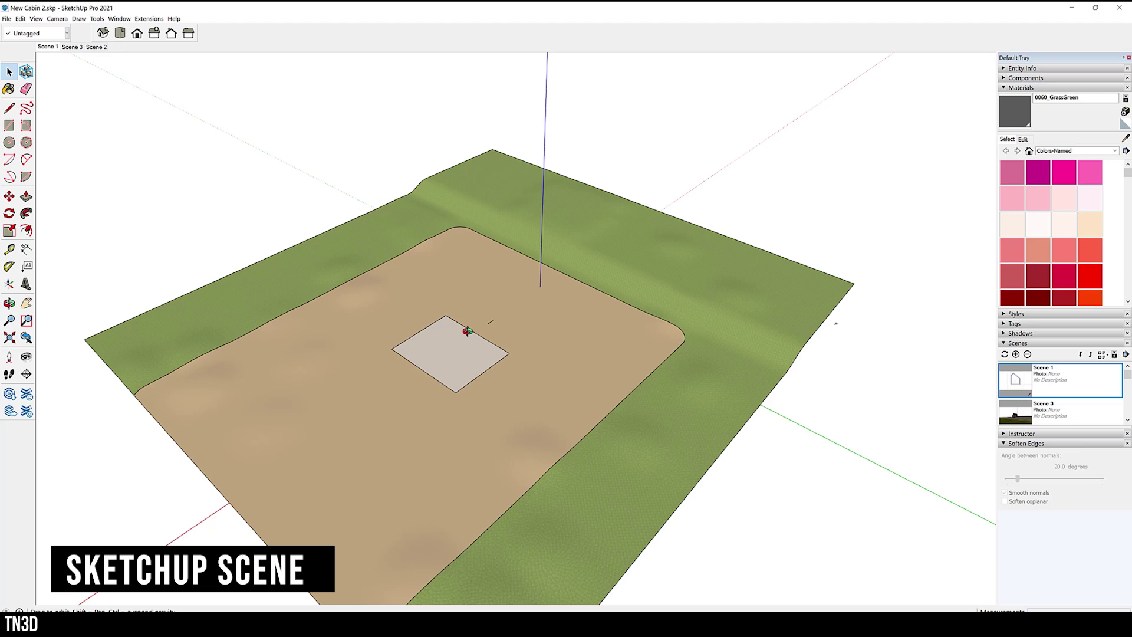
# - Switch to SketchUp and open the rectangular courtyard group at the middle of the New Cabin 2 terrain to inspect it
pyautogui.moveTo(467, 331); pyautogui.dragTo(525, 263)
pyautogui.press('space')
pyautogui.click(516, 278)
pyautogui.doubleClick(516, 281)
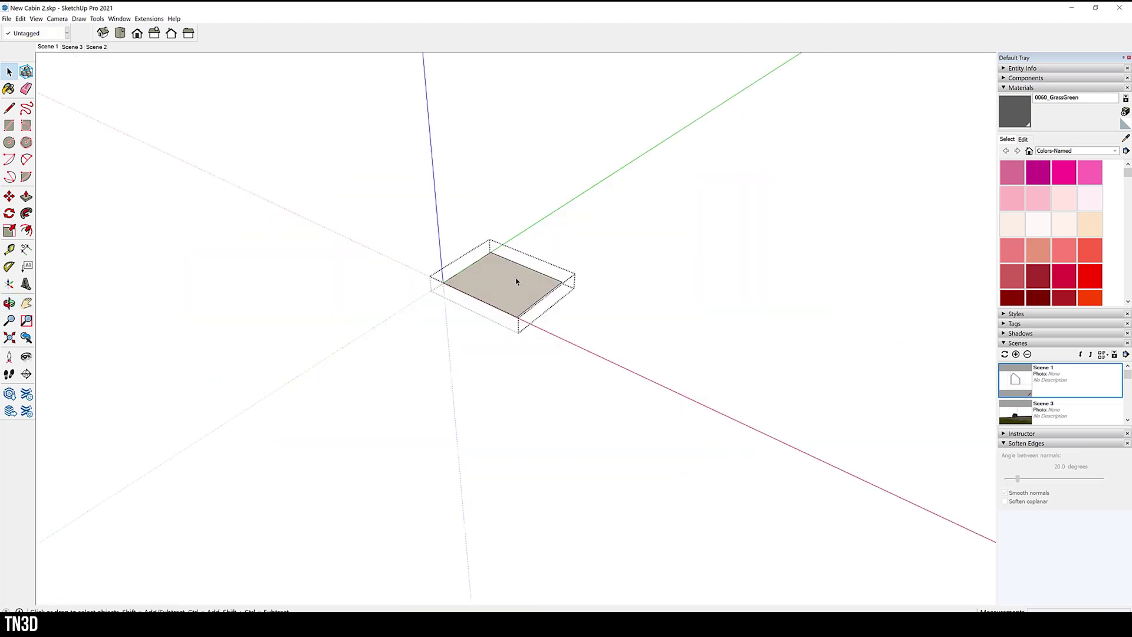
# - Select the path group and the house group in House and Path.skp to inspect how the model is separated
pyautogui.click(575, 253)
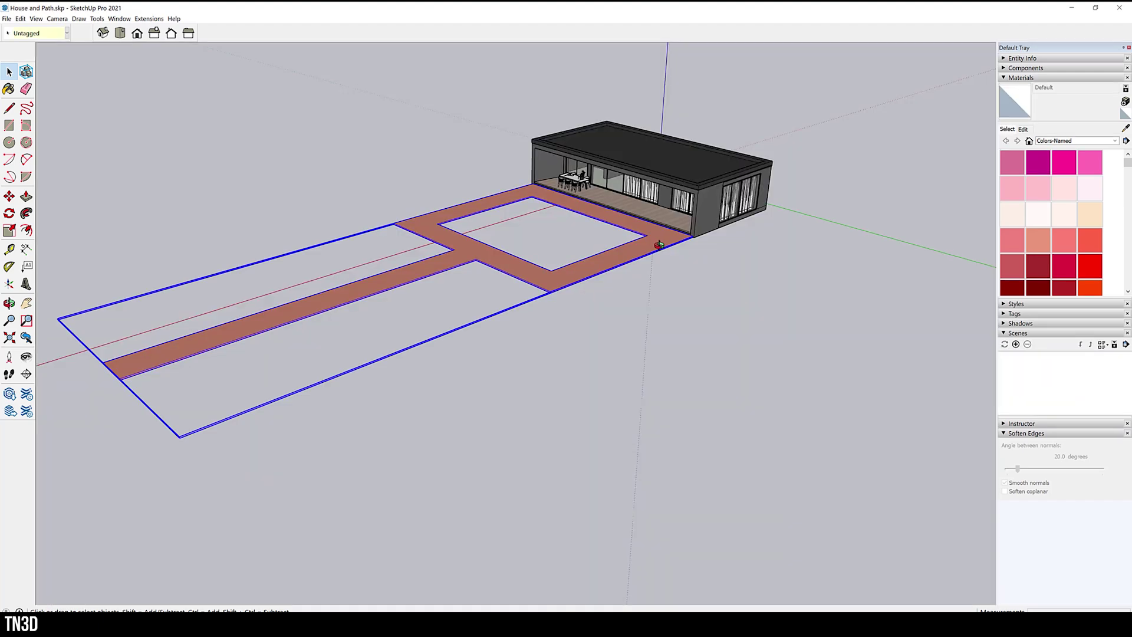
pyautogui.click(701, 194)
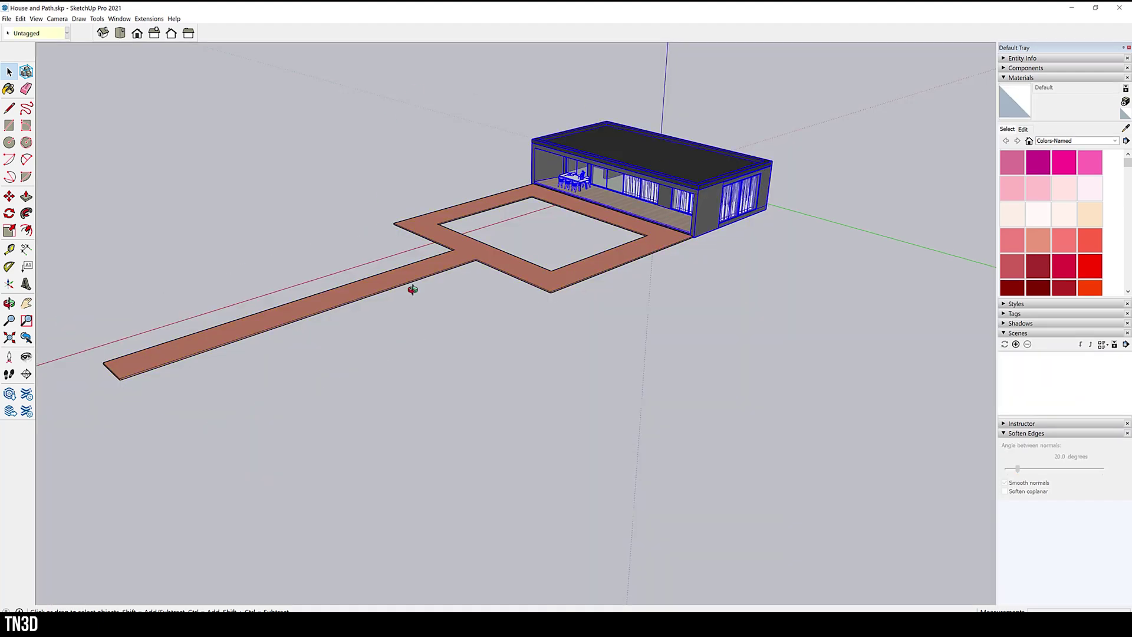
pyautogui.scroll(5, 653, 123)
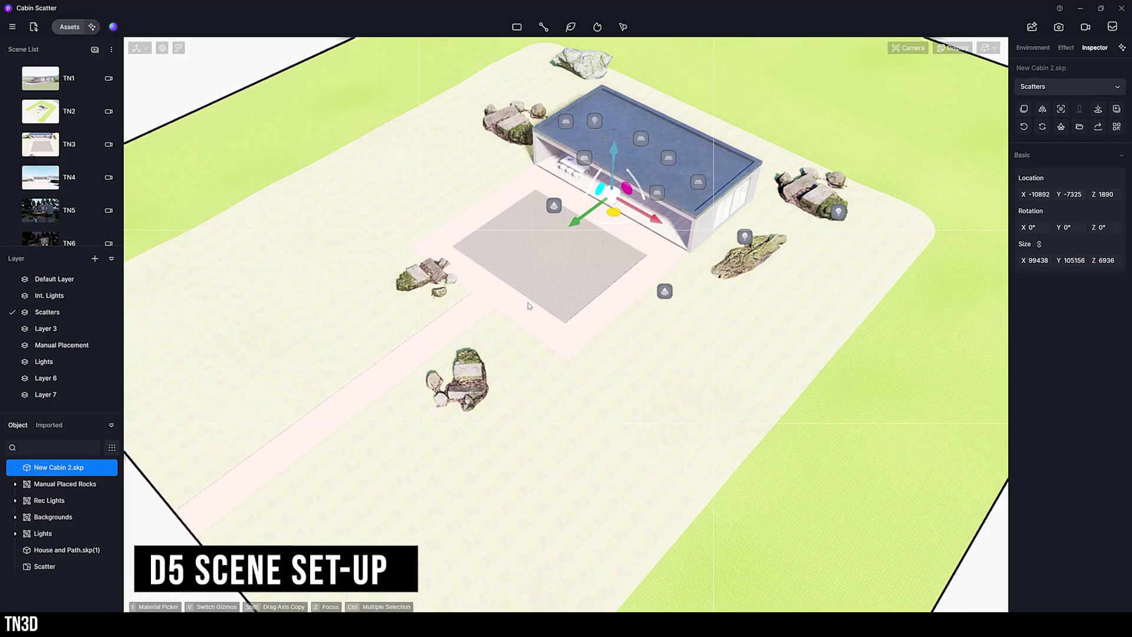
# - Switch to D5 Render and select the Backgrounds group of mountain images to inspect how it surrounds the terrain
pyautogui.scroll(-10, 528, 305)
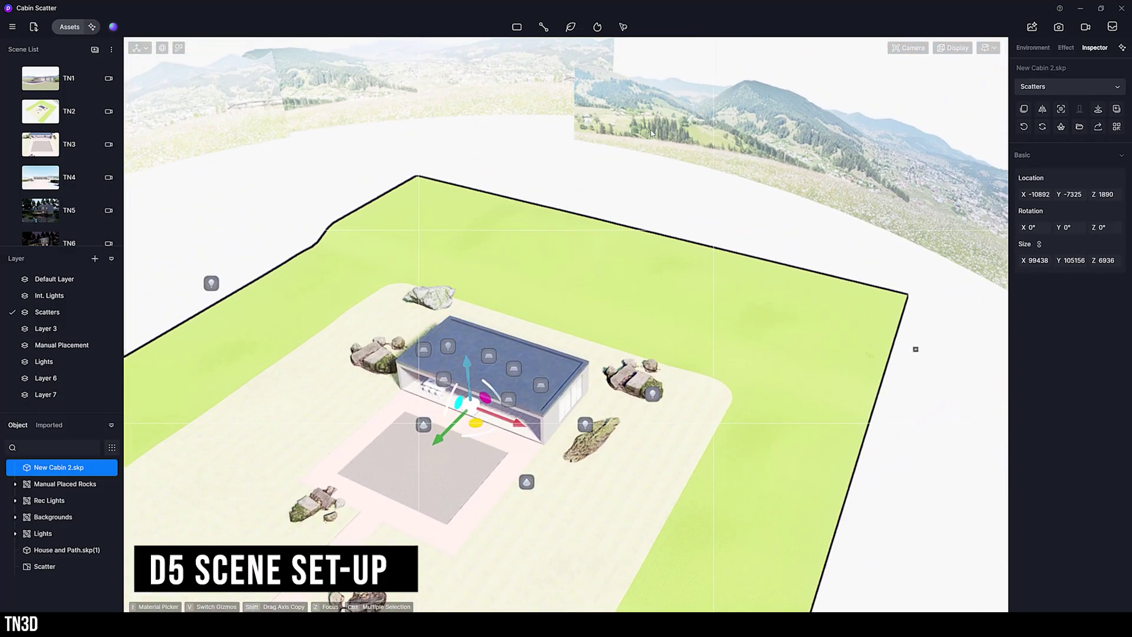
pyautogui.click(652, 133)
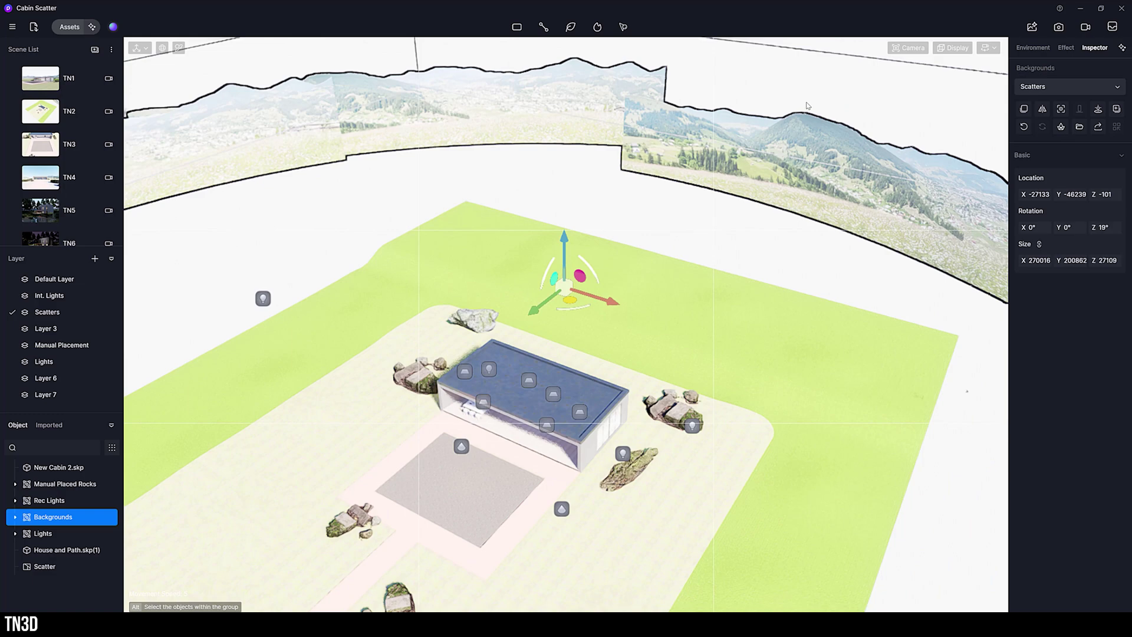
pyautogui.press('d')
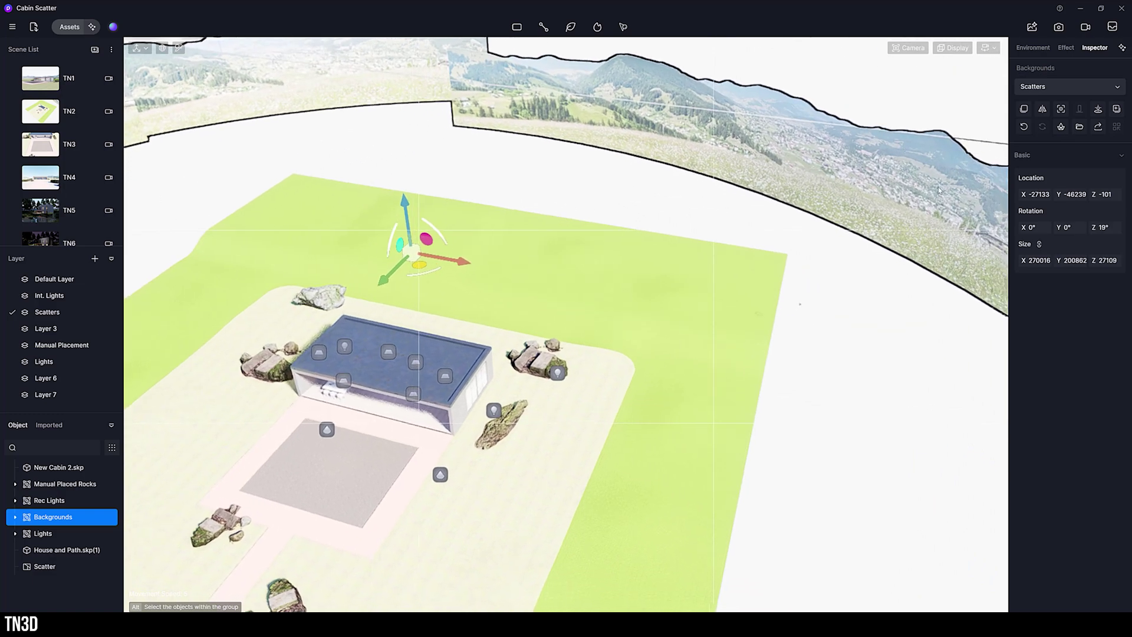
pyautogui.press('a')
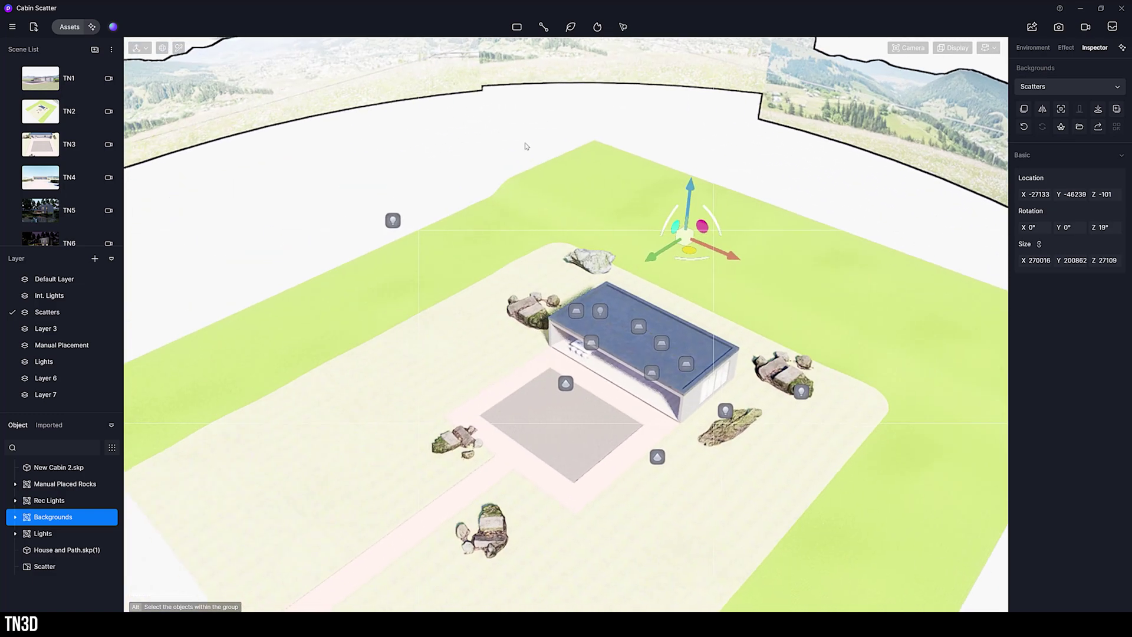
# - View the saved scenes, including TN1 and TN4, and finish on the TN2 aerial view of the whole site
pyautogui.click(42, 76)
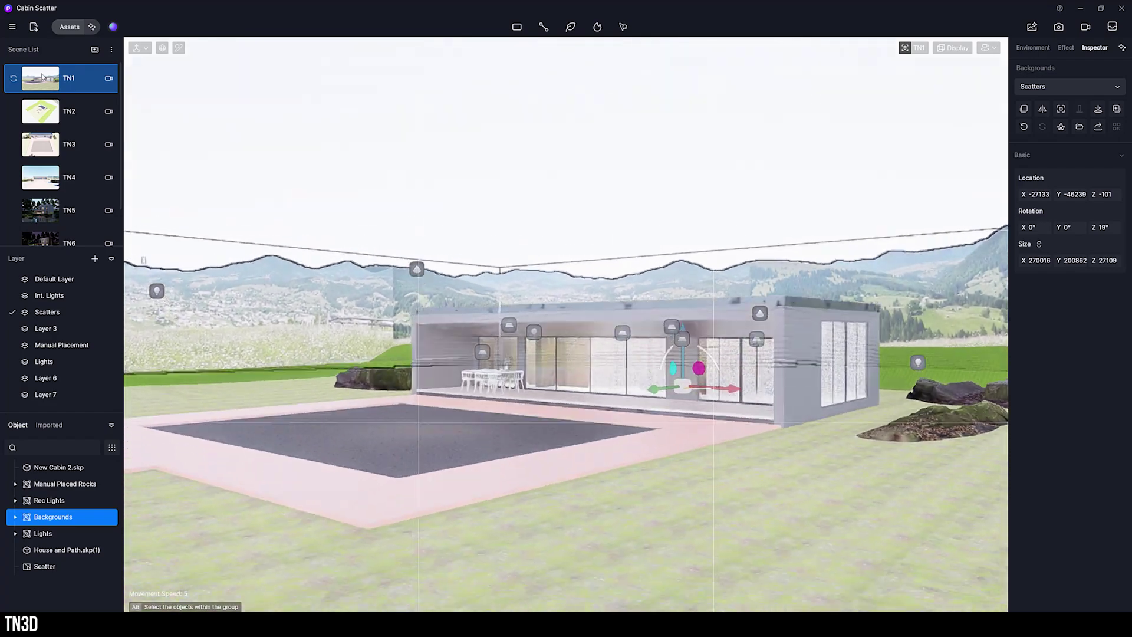
pyautogui.click(50, 177)
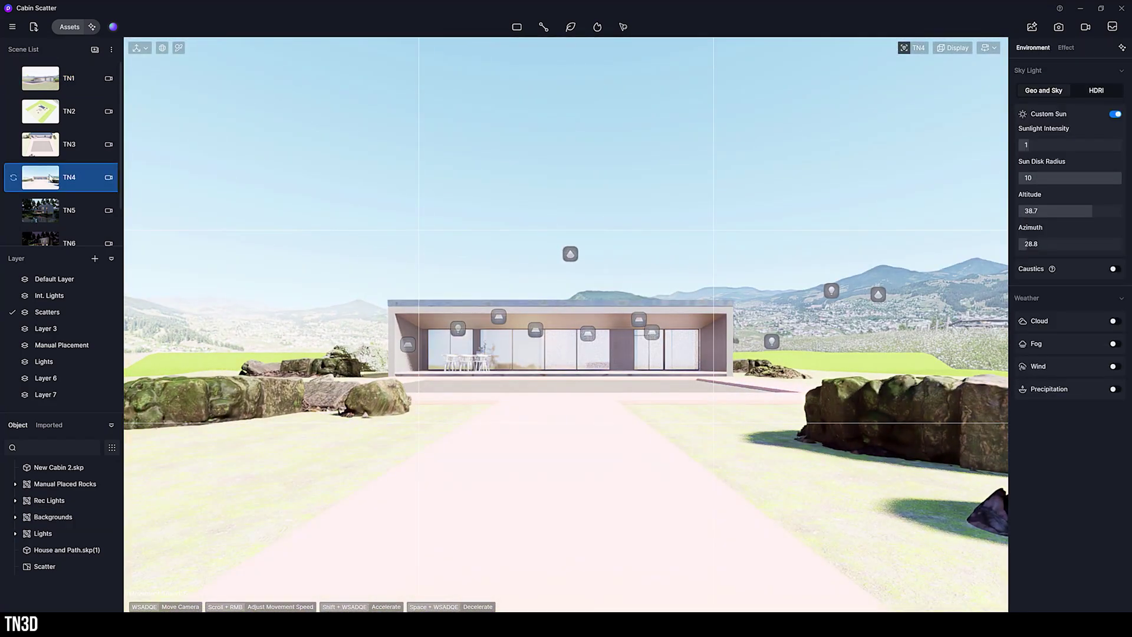
pyautogui.click(51, 239)
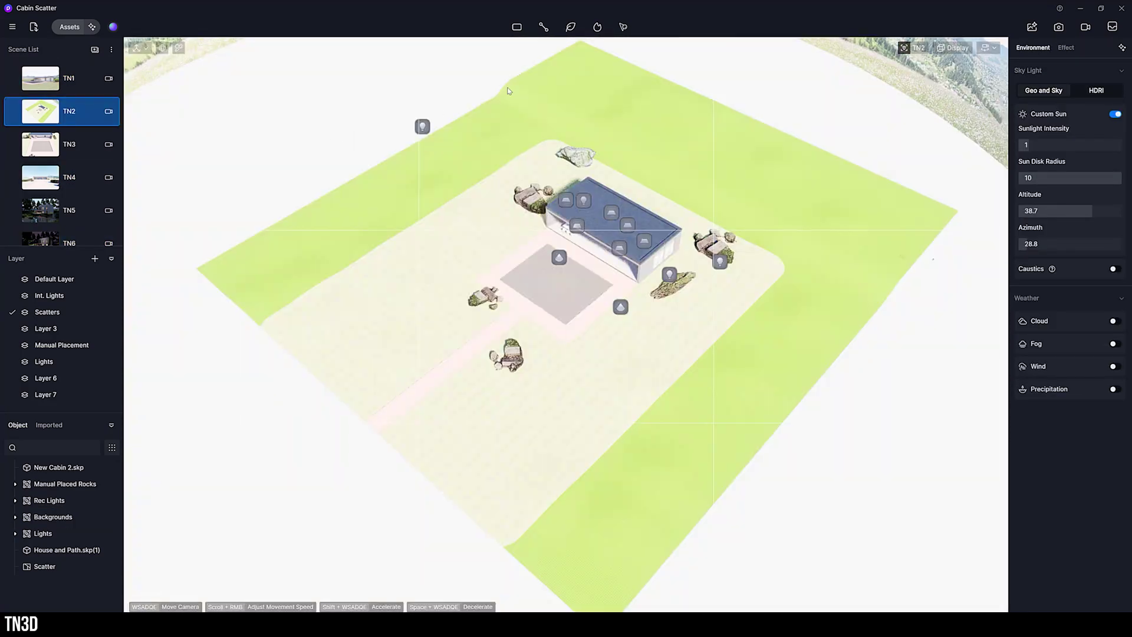
pyautogui.click(42, 111)
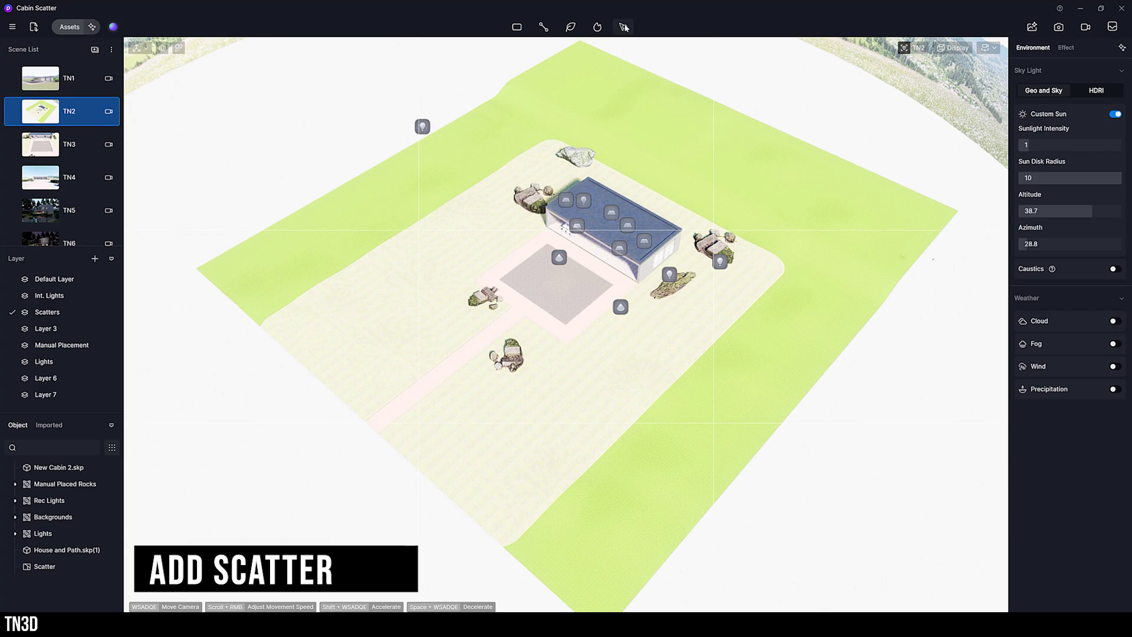
# - Create a scatter area on the outer green terrain around the cabin plot, selecting the surface by material instead of by model
pyautogui.click(625, 27)
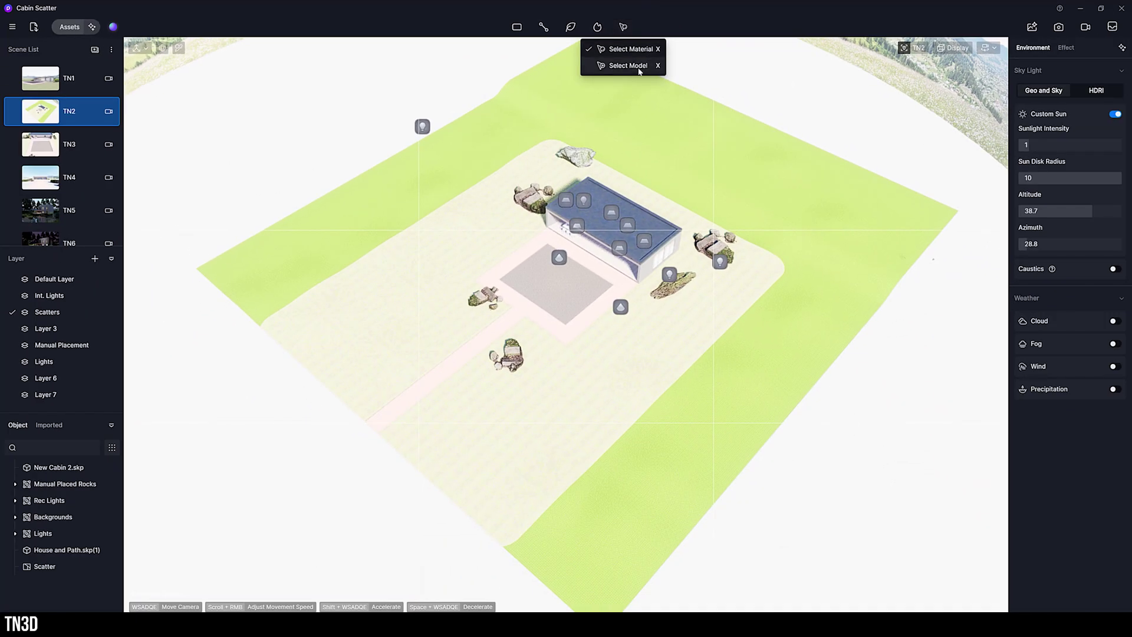
pyautogui.click(648, 51)
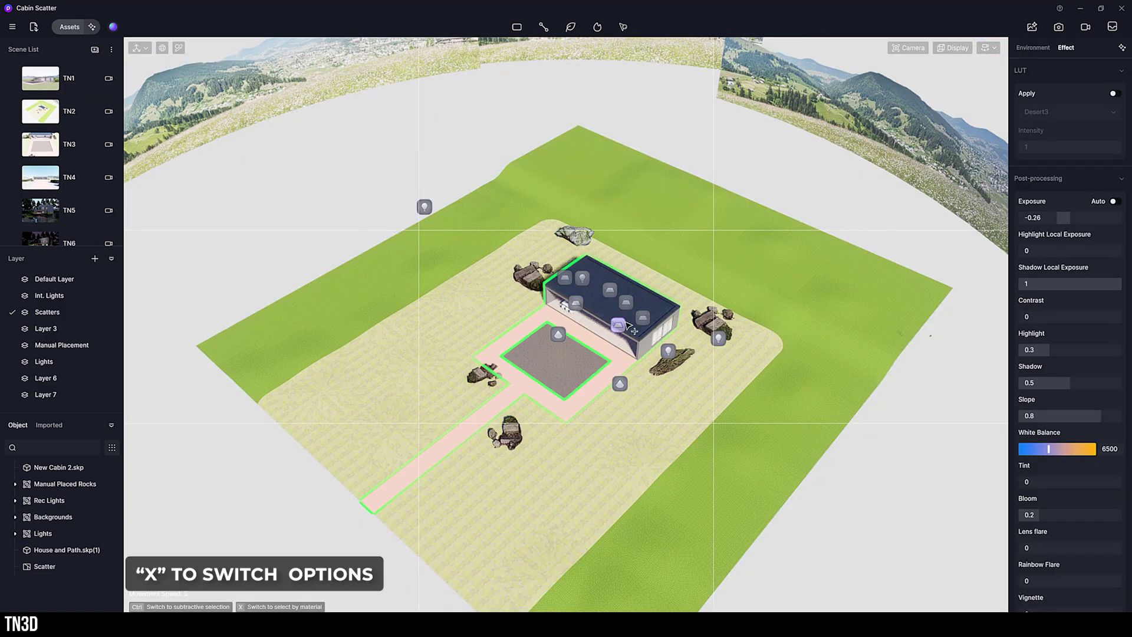
pyautogui.press('x')
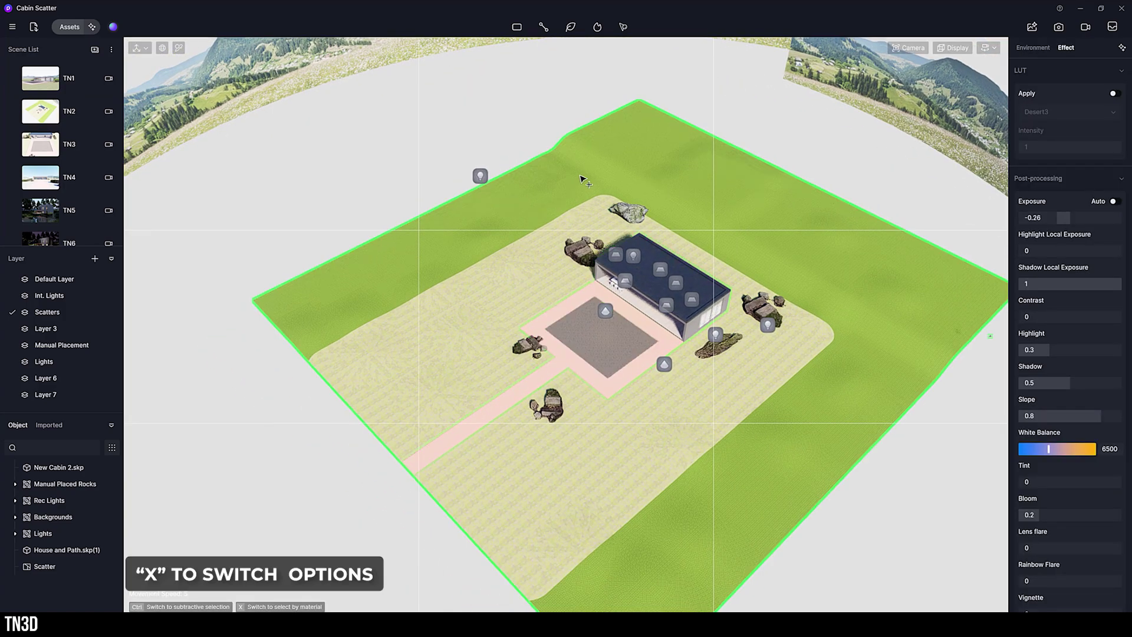
pyautogui.press('x')
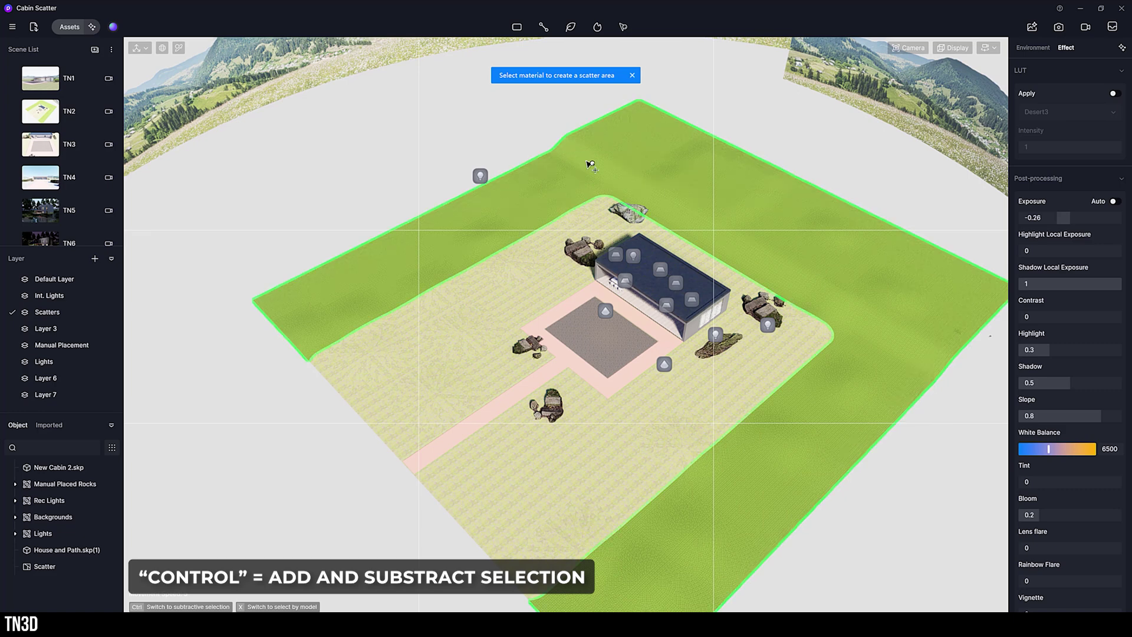
pyautogui.click(516, 323)
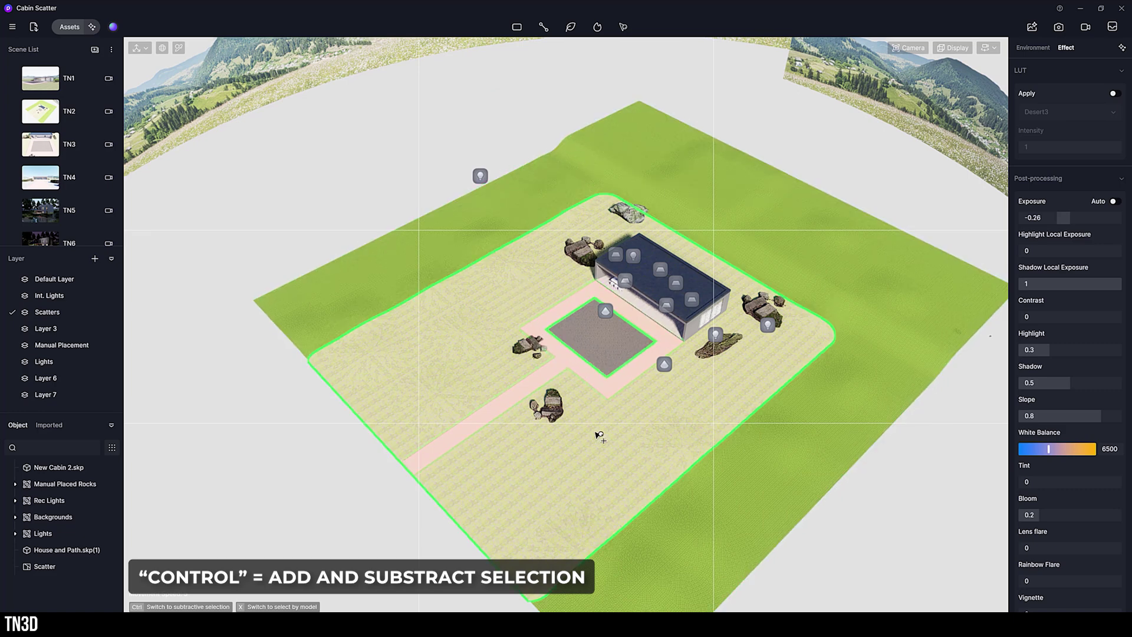
pyautogui.press('x')
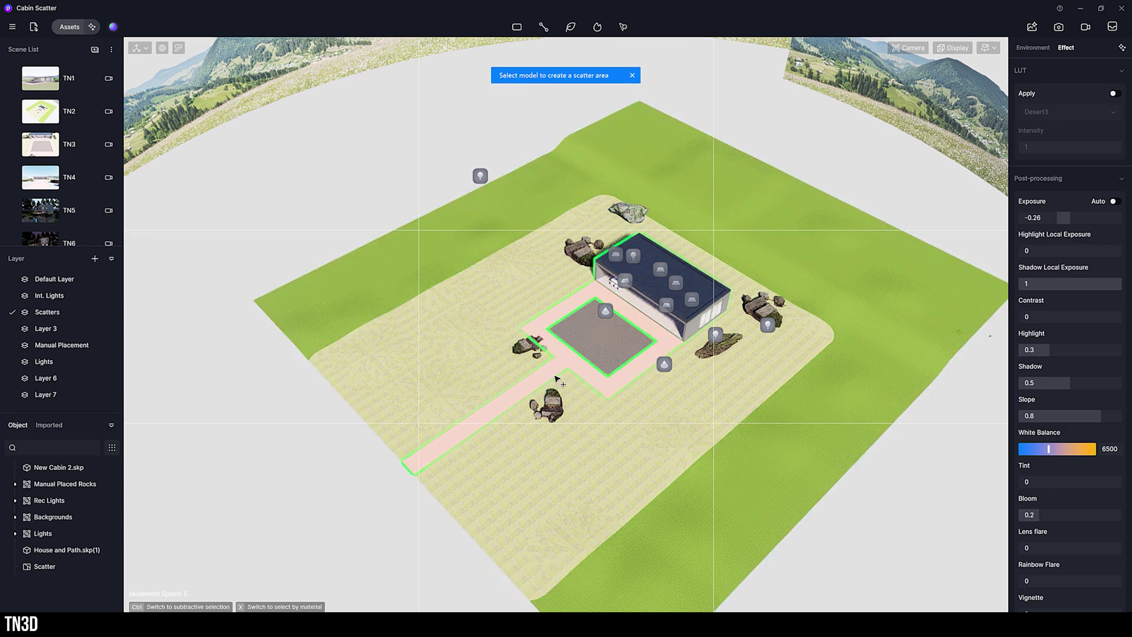
pyautogui.press('x')
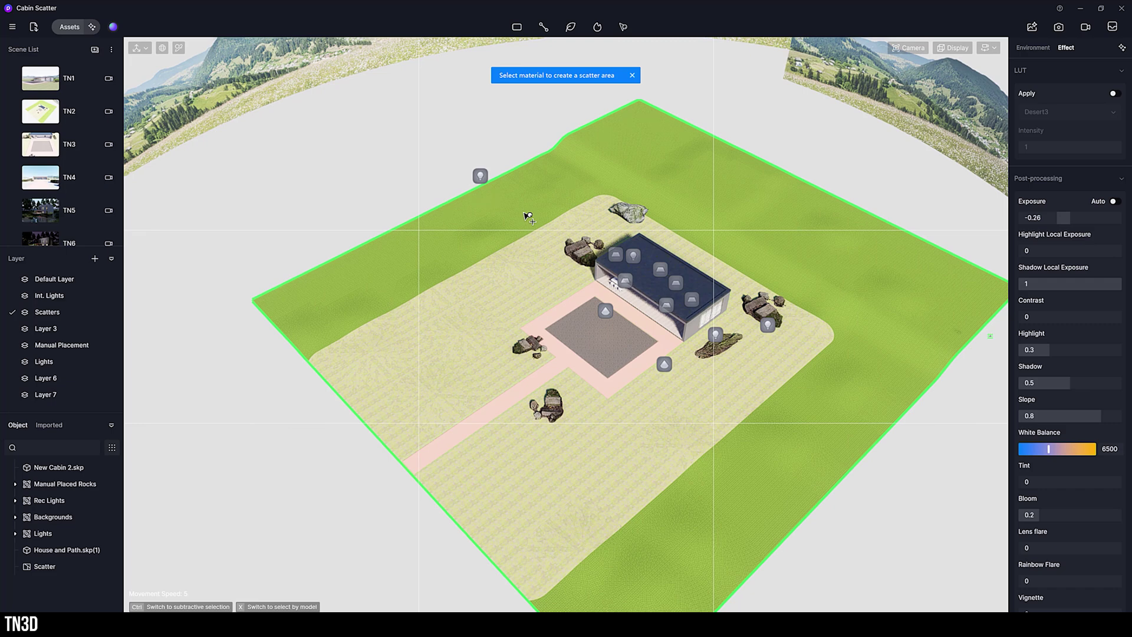
pyautogui.click(558, 197)
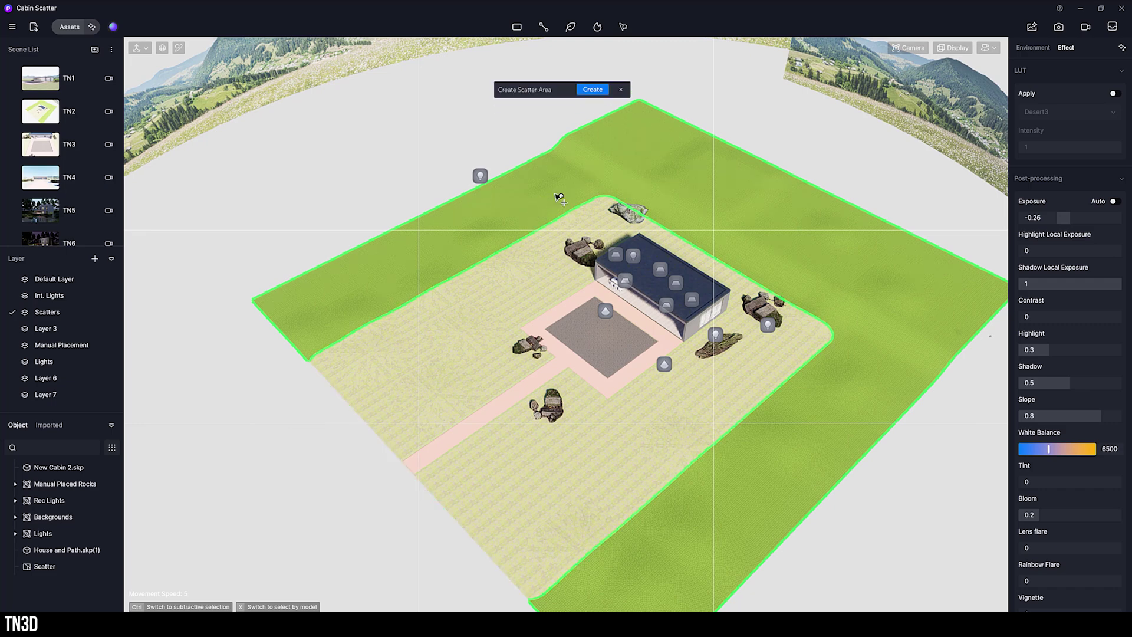
pyautogui.click(592, 89)
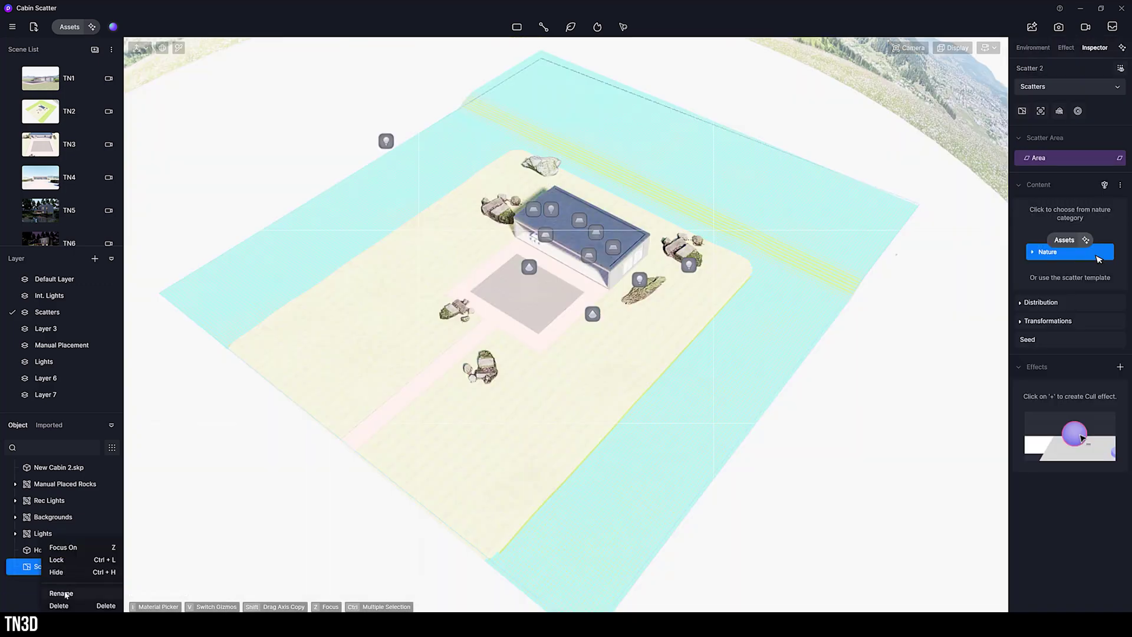
# - Rename the new scatter as 00_Trees
pyautogui.click(61, 593)
pyautogui.write('00')
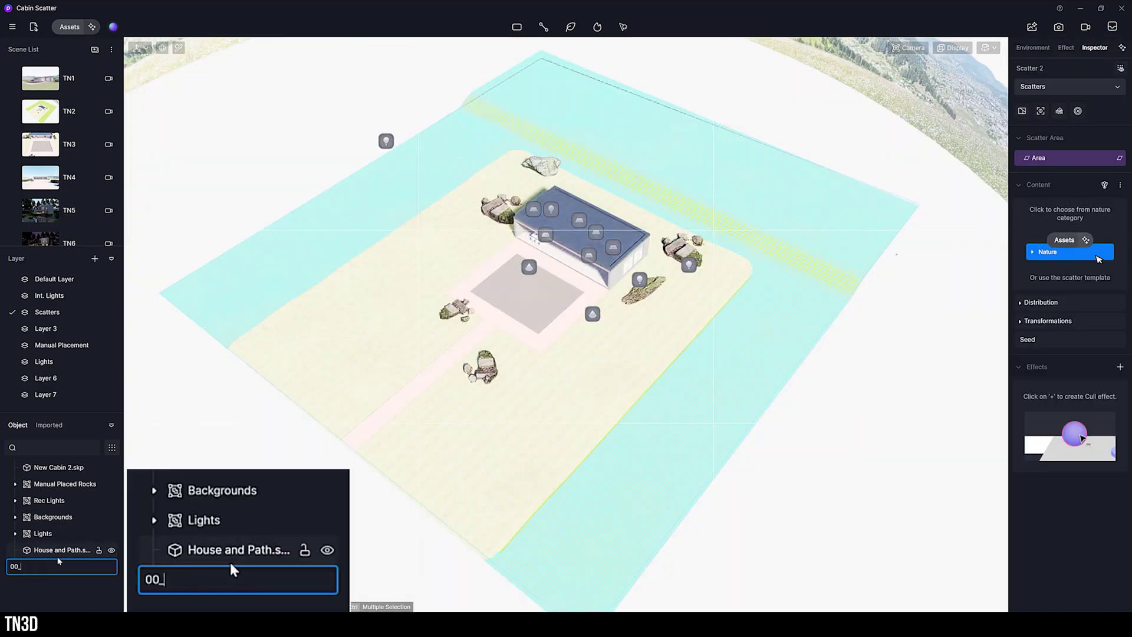
pyautogui.write('_Trees')
pyautogui.press('Return')
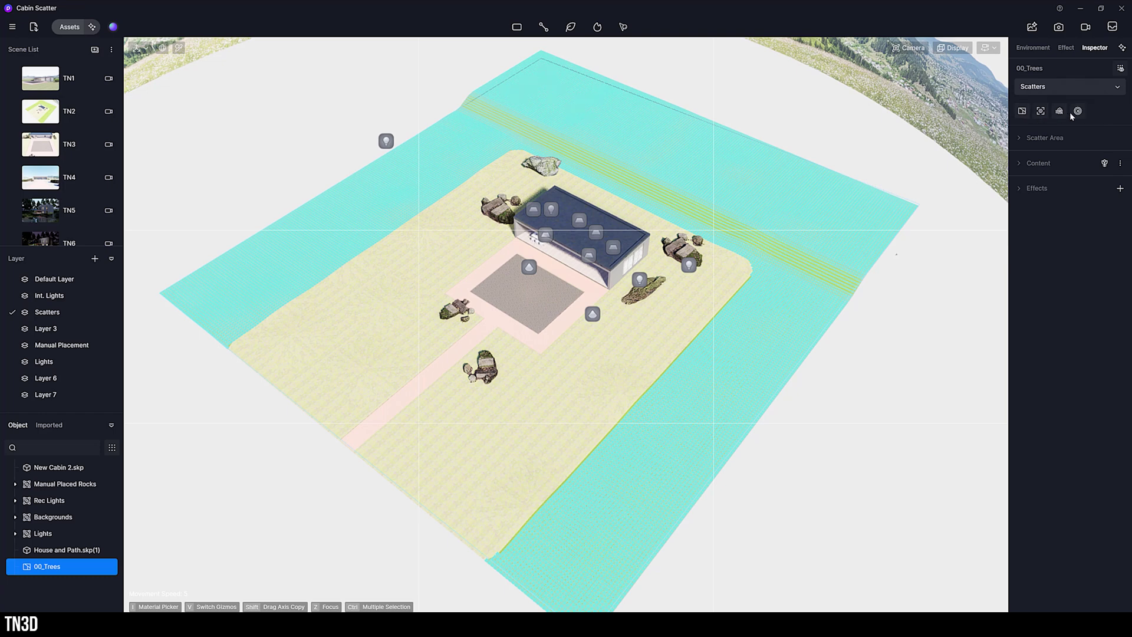
# - Examine the scatter area's divide options, the content settings and the effects section of the 00_Trees scatter
pyautogui.click(1020, 139)
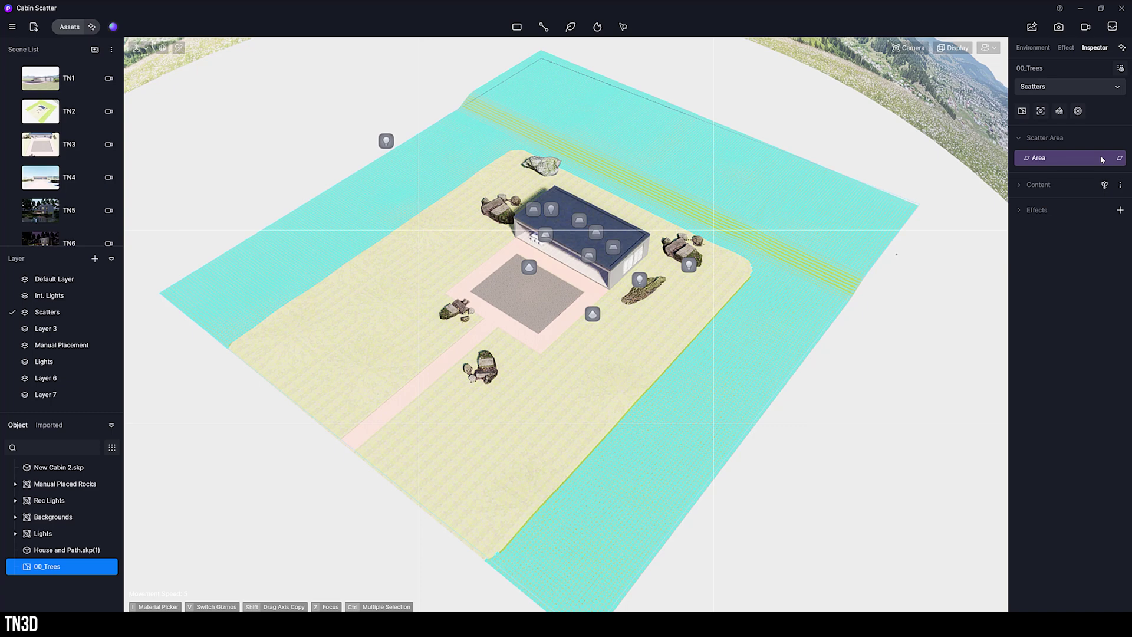
pyautogui.rightClick(1106, 170)
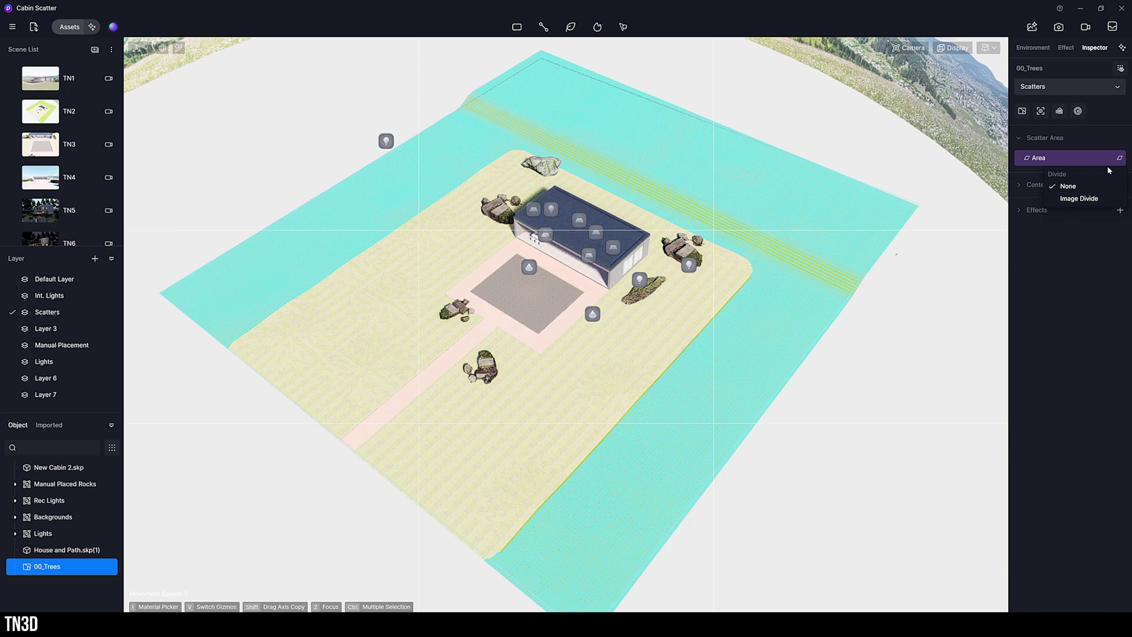
pyautogui.click(1019, 140)
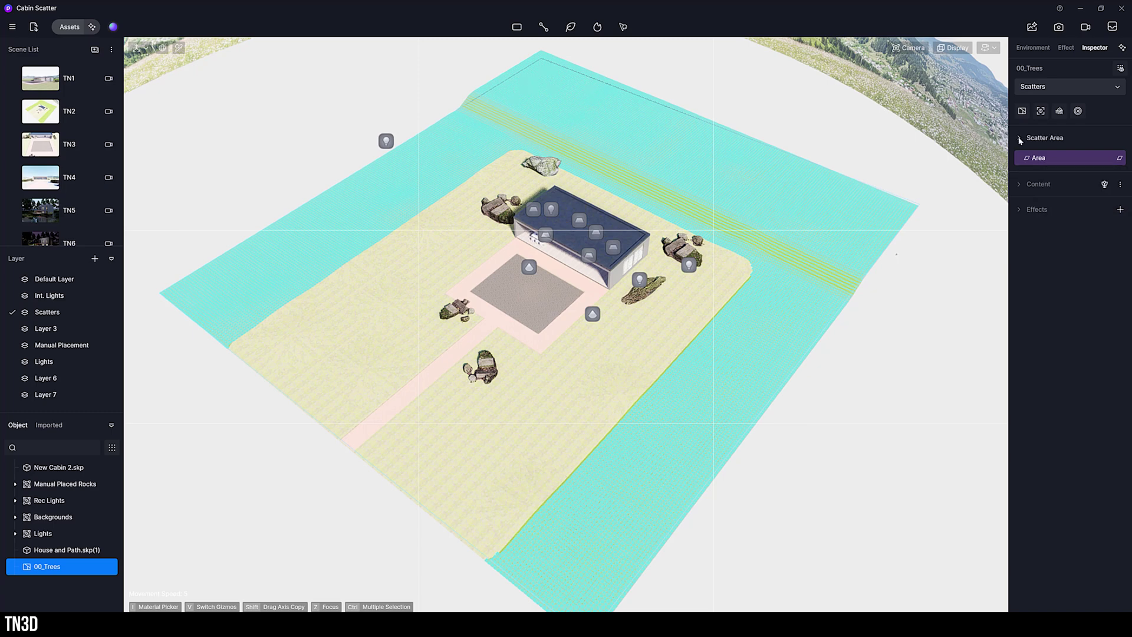
pyautogui.click(1020, 139)
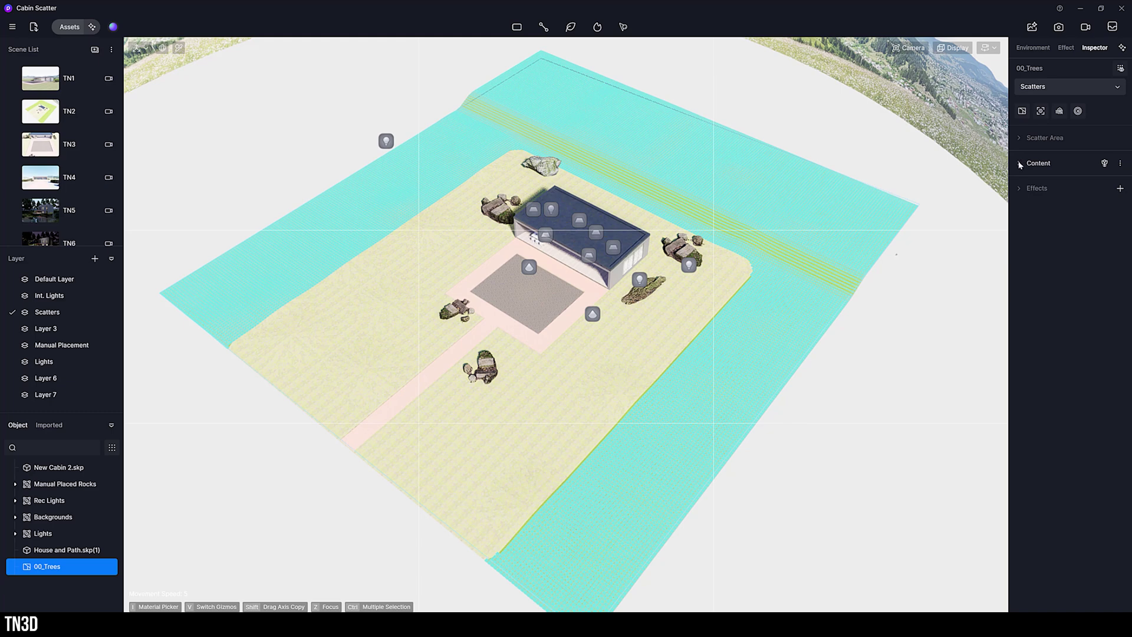
pyautogui.click(1019, 164)
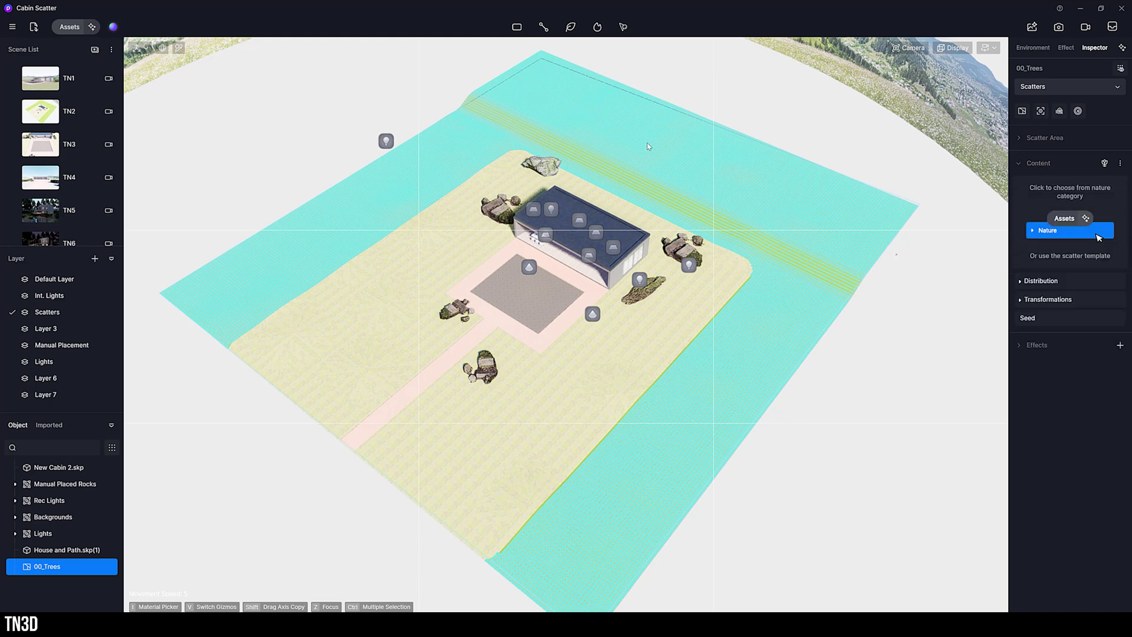
pyautogui.click(1020, 163)
pyautogui.click(1022, 189)
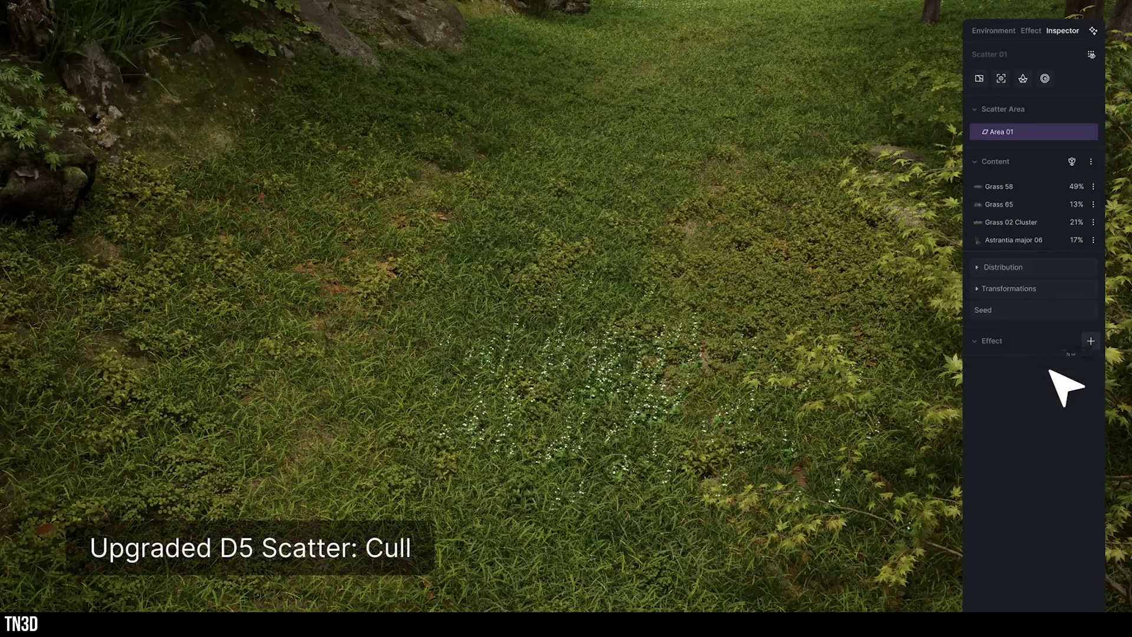
# - Add a Cull effect to the Scatter 01 grass, enable its Falloff Area and adjust the falloff
pyautogui.click(1091, 340)
pyautogui.click(1086, 420)
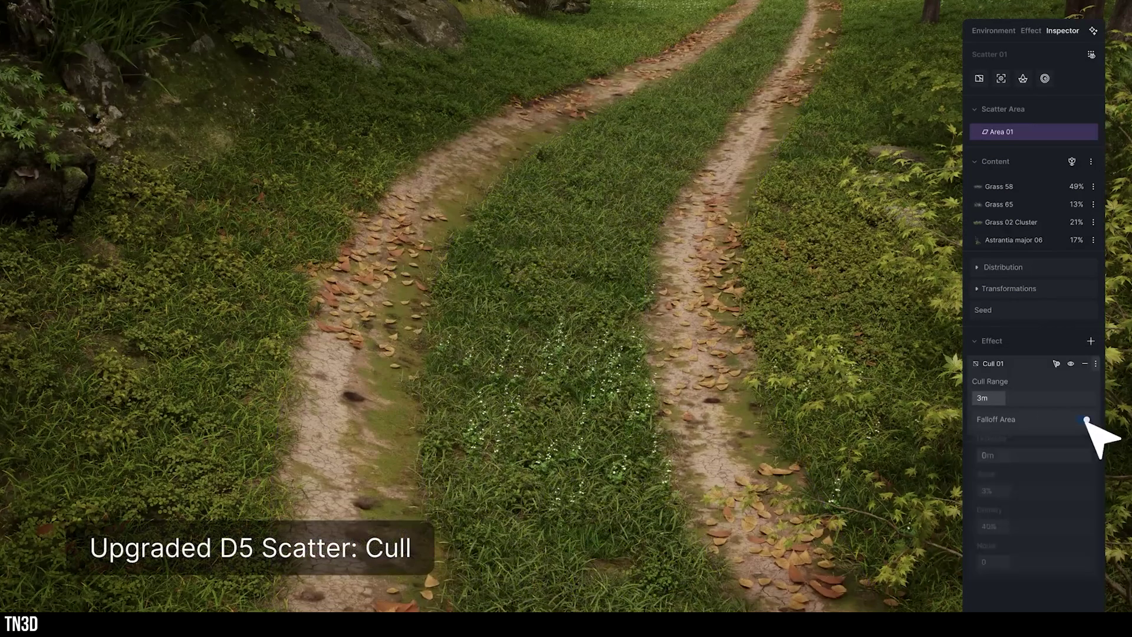
pyautogui.moveTo(1041, 450); pyautogui.dragTo(1048, 462)
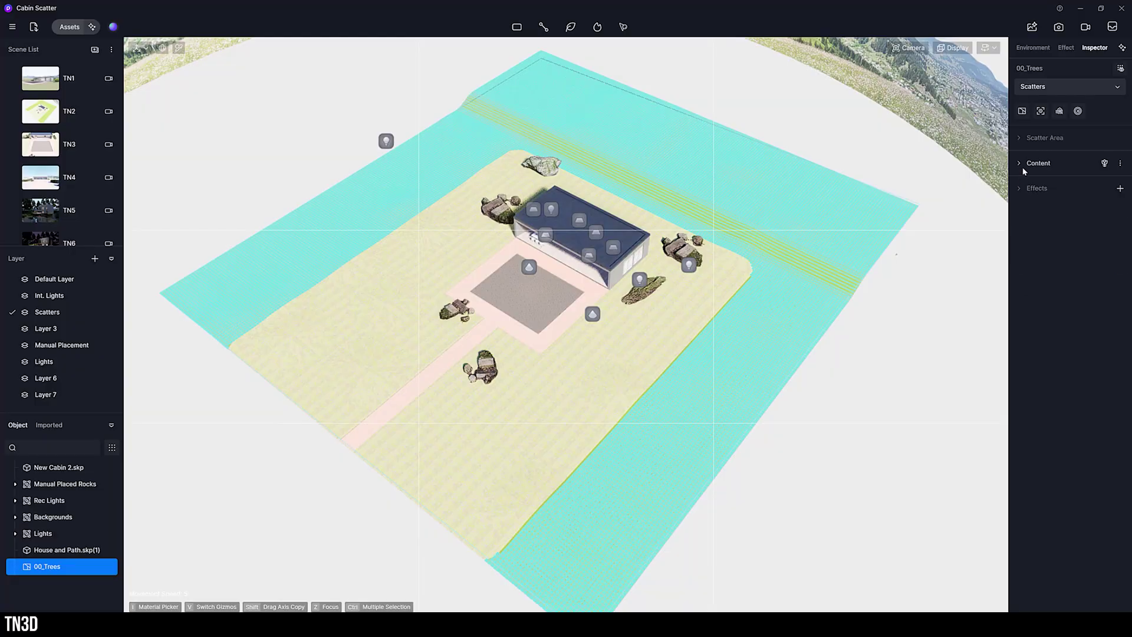
# - Add the favourite trees Low poly Cinnamomum japonicum 01, Low poly Quercus rubra 07 and Magnolia alba 02 to the 00_Trees scatter content
pyautogui.click(1020, 163)
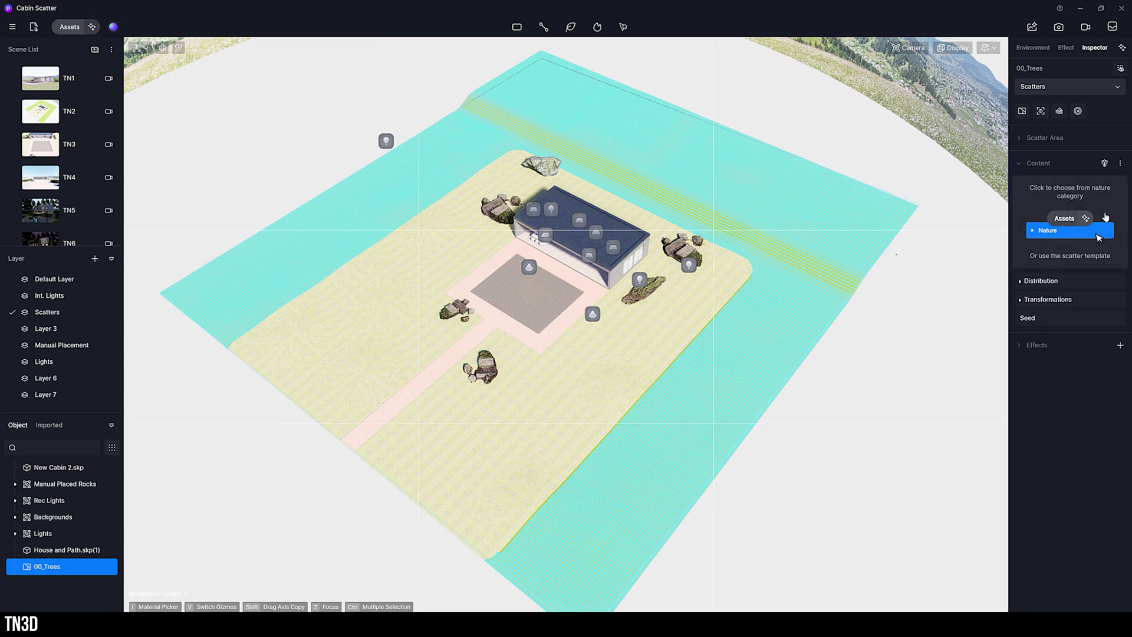
pyautogui.click(1098, 237)
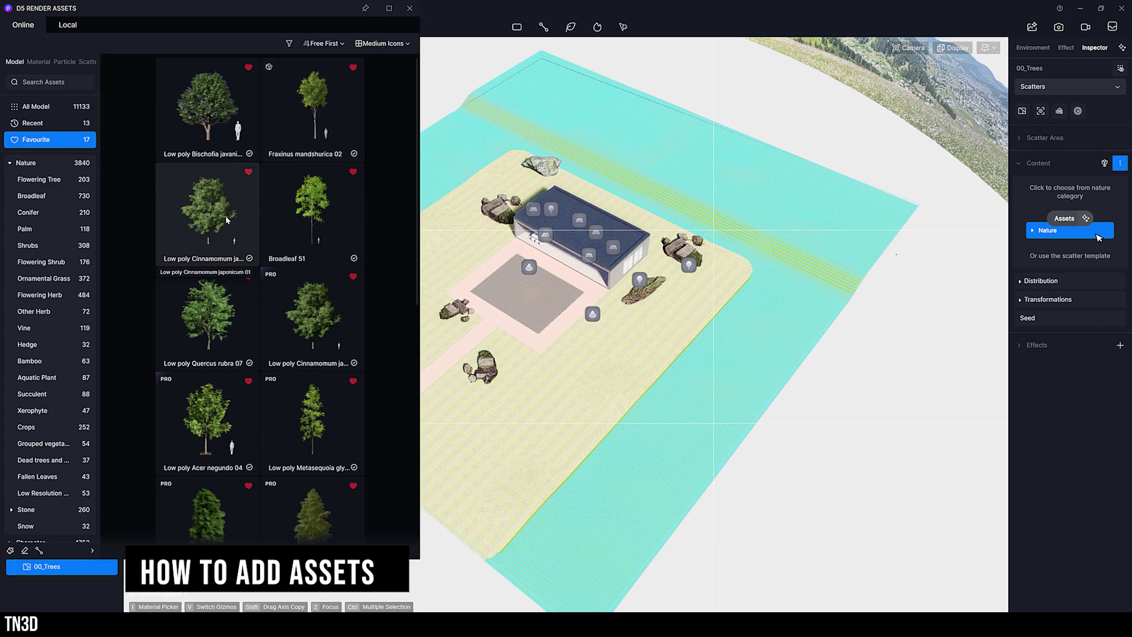
pyautogui.click(227, 220)
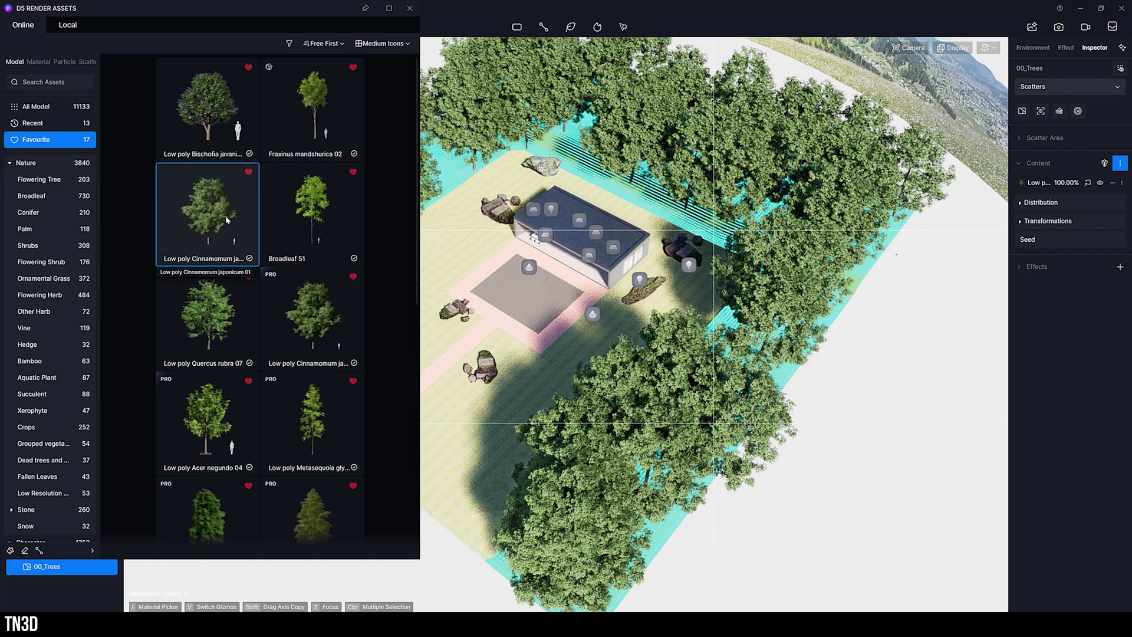
pyautogui.keyDown('ctrl'); pyautogui.click(211, 329); pyautogui.keyUp('ctrl')
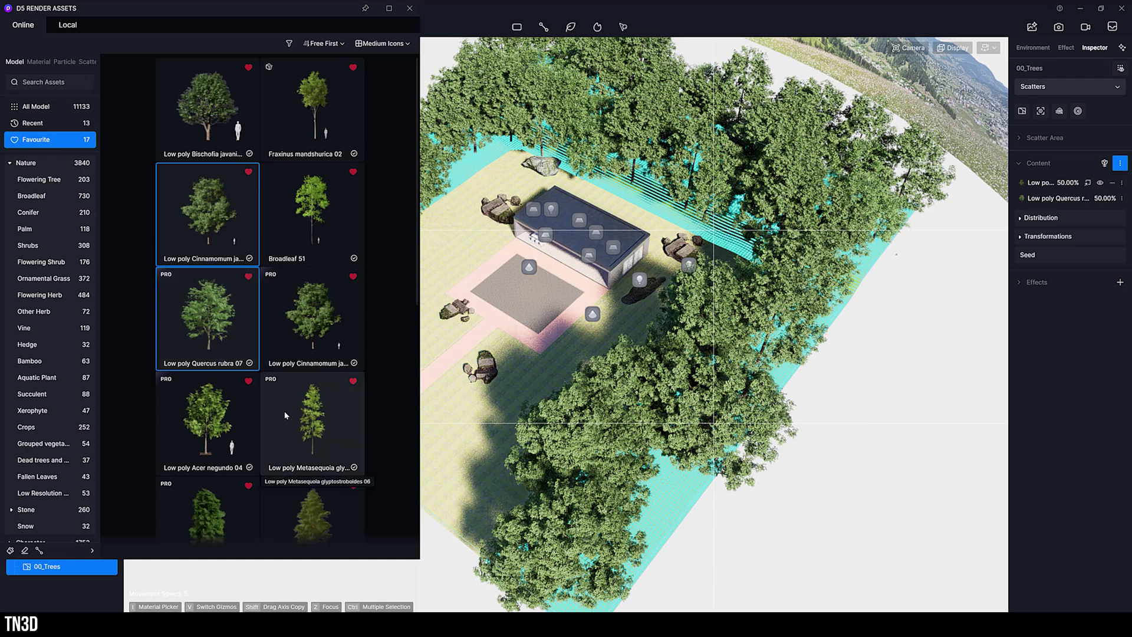
pyautogui.scroll(-5, 285, 415)
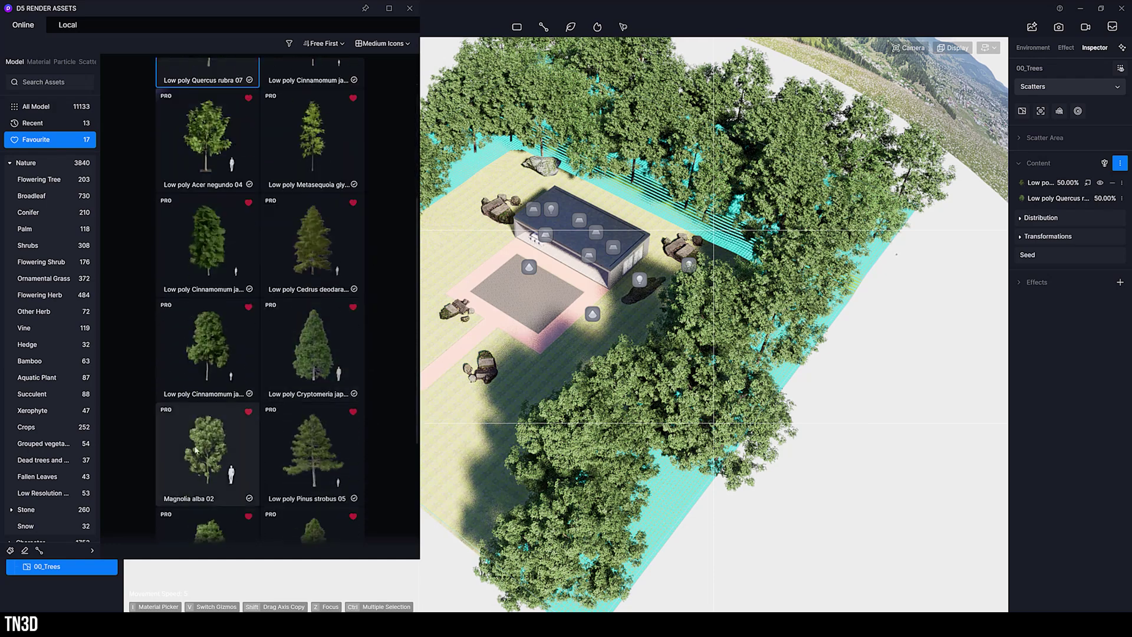
pyautogui.keyDown('ctrl'); pyautogui.click(196, 449); pyautogui.keyUp('ctrl')
pyautogui.click(470, 282)
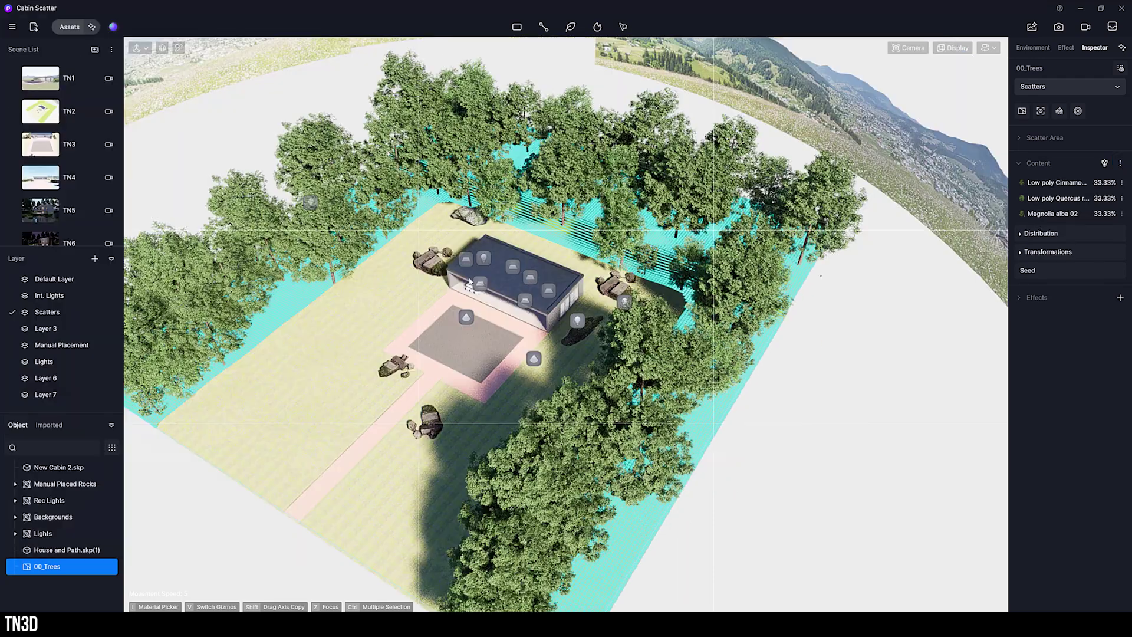
# - Toggle the visibility of the scattered tree species so that only Magnolia alba 02 is shown
pyautogui.moveTo(469, 282); pyautogui.dragTo(439, 284, button='right')
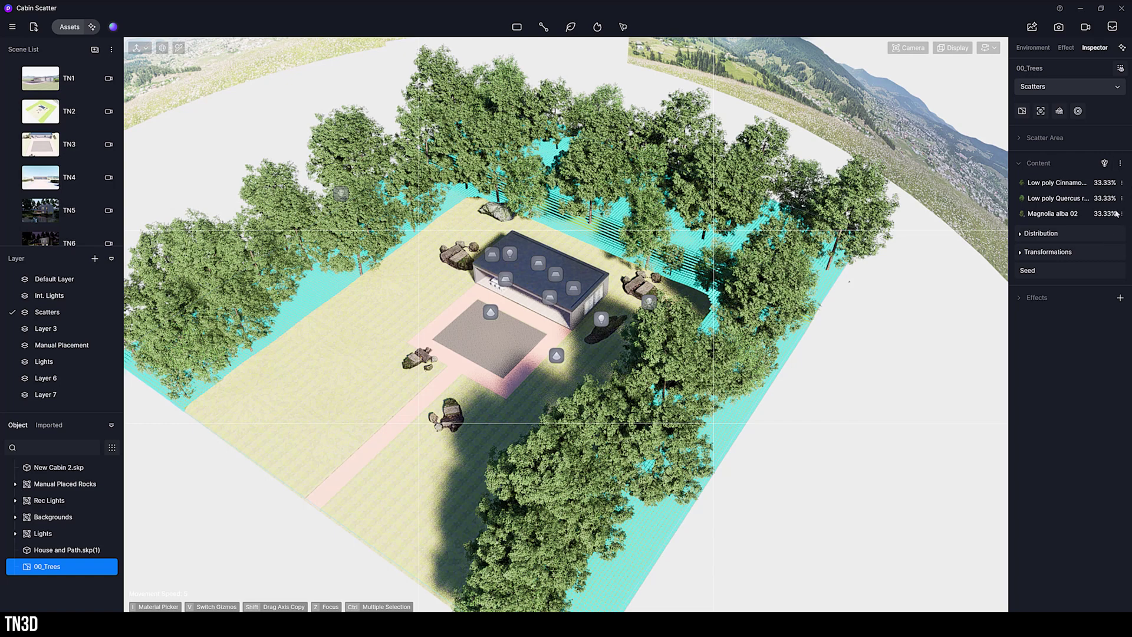
pyautogui.moveTo(1122, 184)
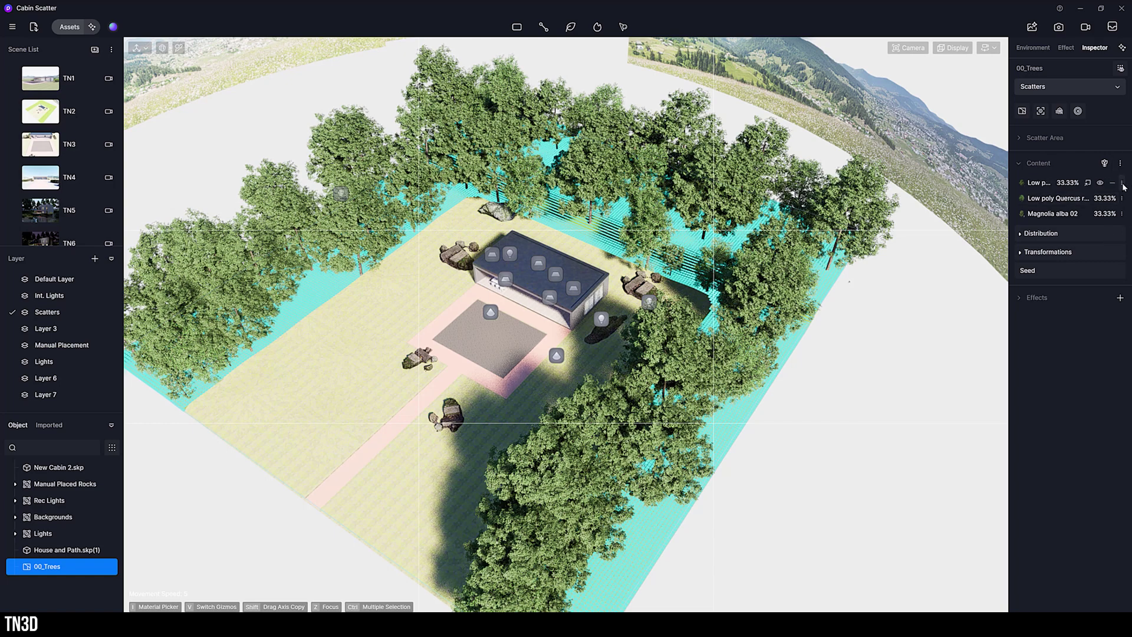
pyautogui.click(1102, 184)
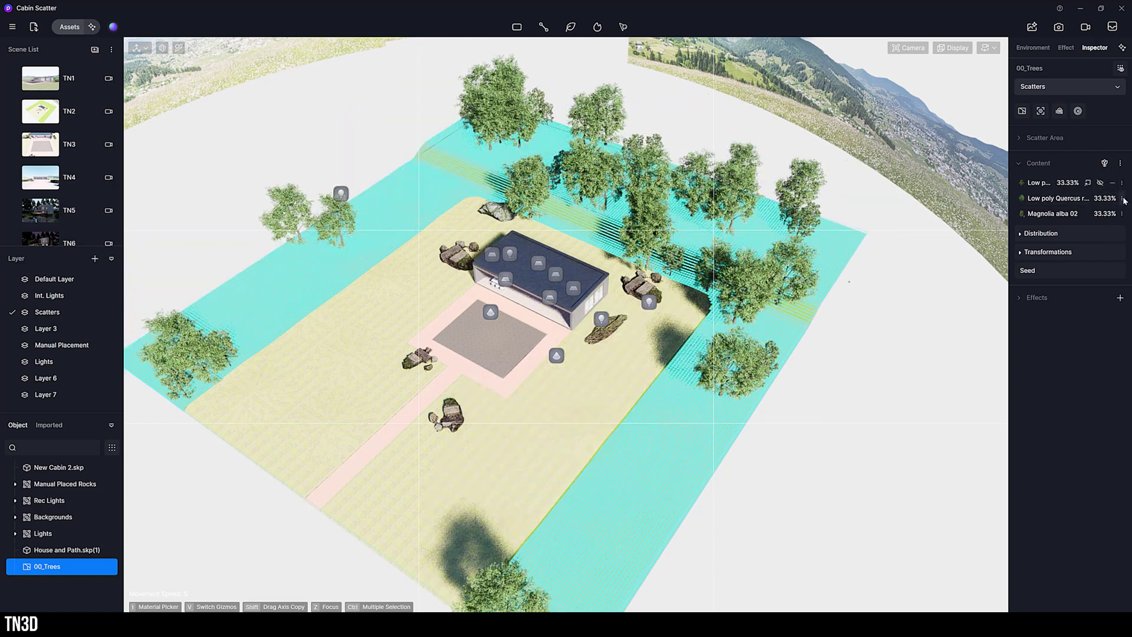
pyautogui.click(1100, 198)
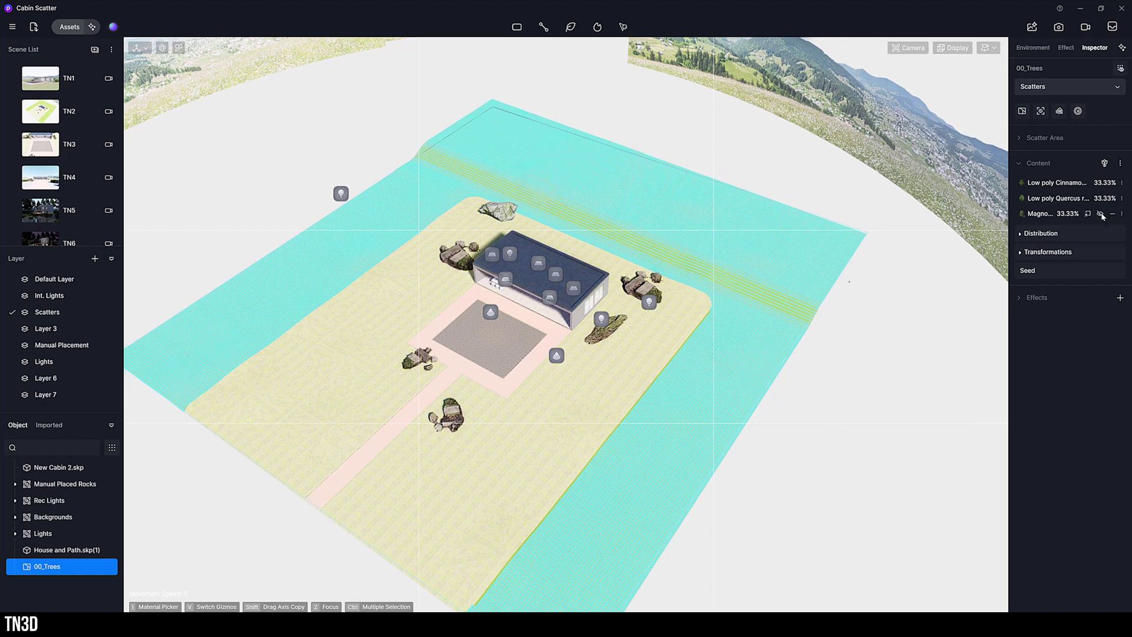
pyautogui.click(1100, 214)
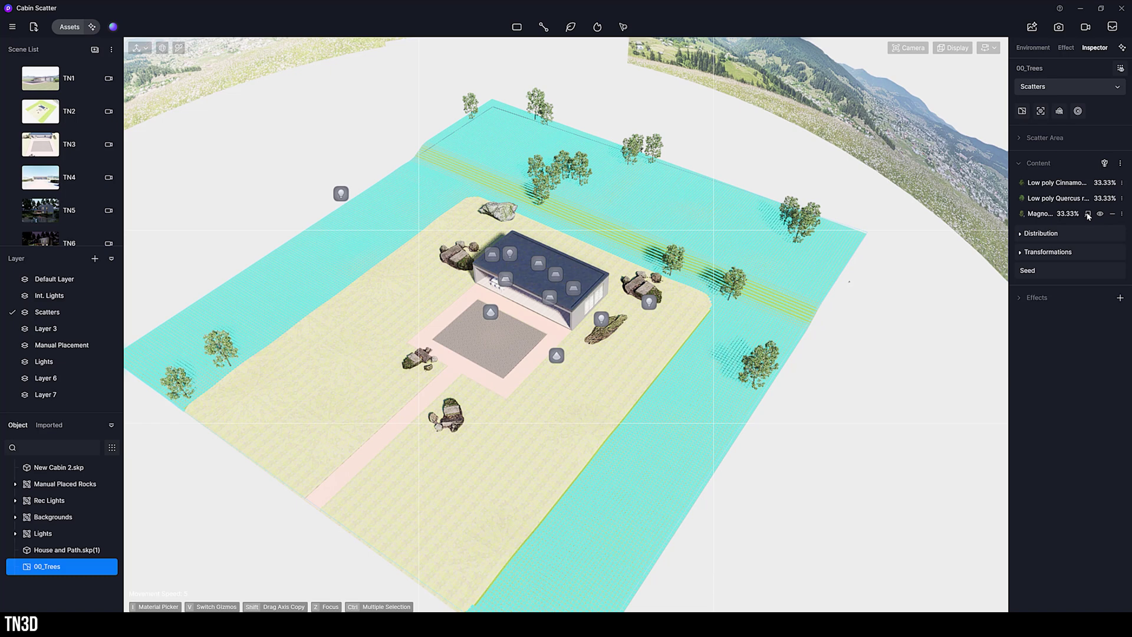
# - Replace Magnolia alba 02 in the scatter content with the favourite Low poly Pinus strobus 02
pyautogui.click(1087, 214)
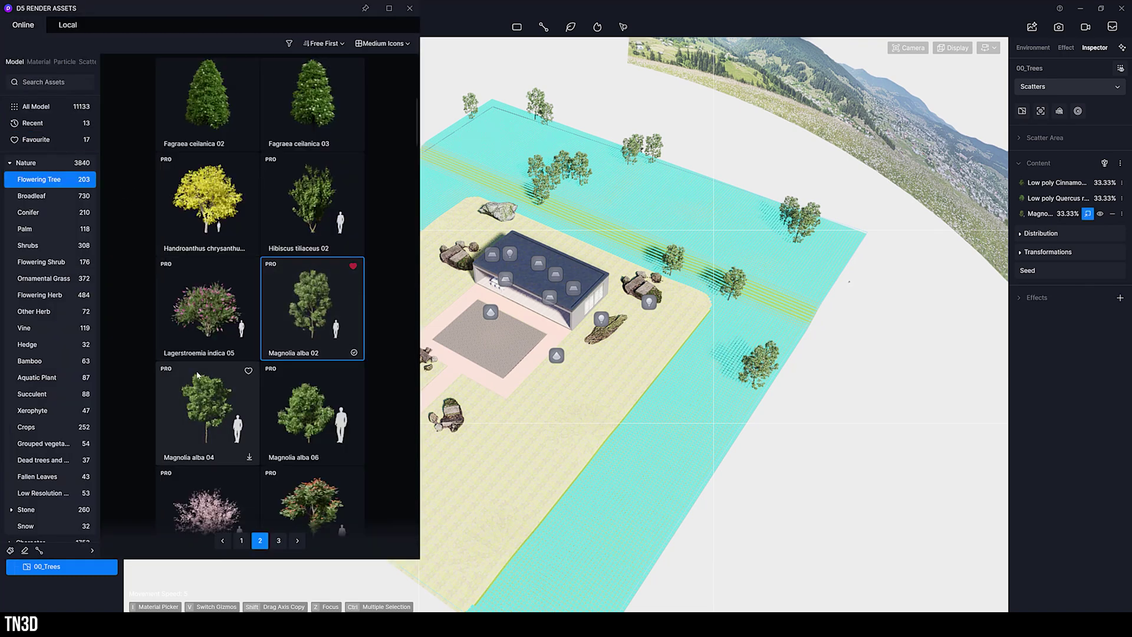
pyautogui.click(47, 140)
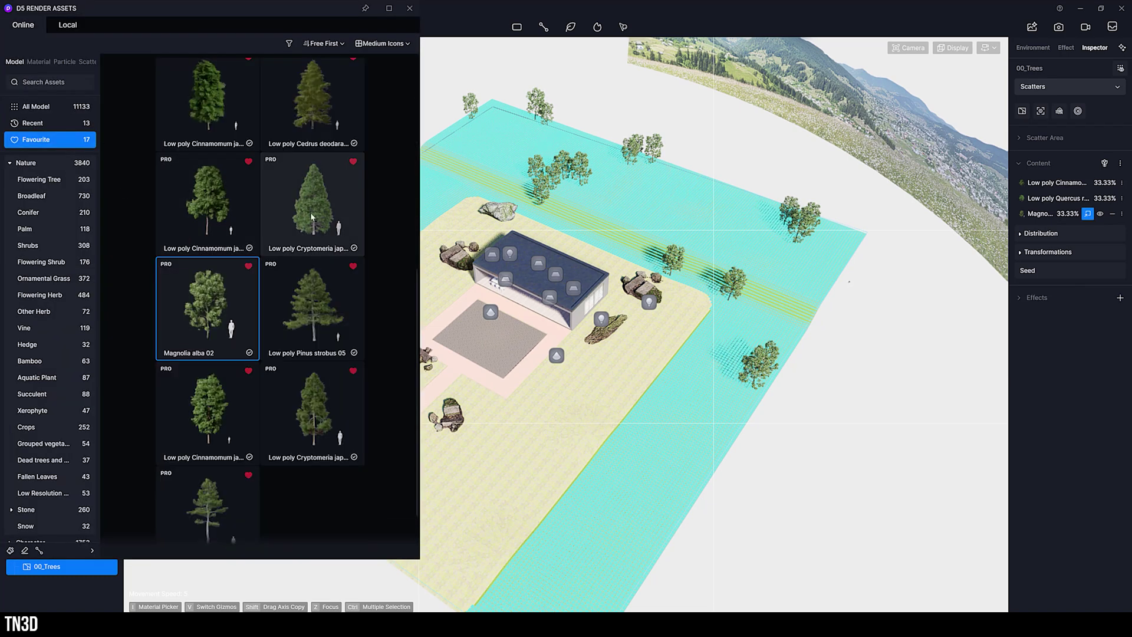
pyautogui.click(208, 215)
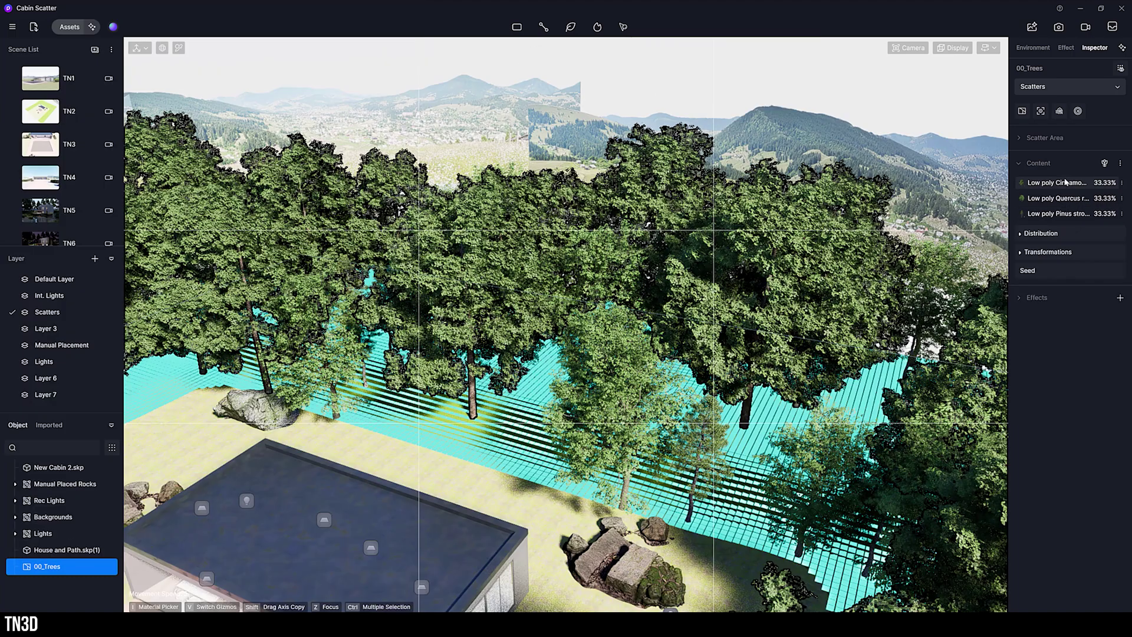
# - Examine the individual settings of the Cinnamomum, Quercus and Pinus trees in the scatter content
pyautogui.click(1053, 184)
pyautogui.click(1053, 184)
pyautogui.click(1039, 200)
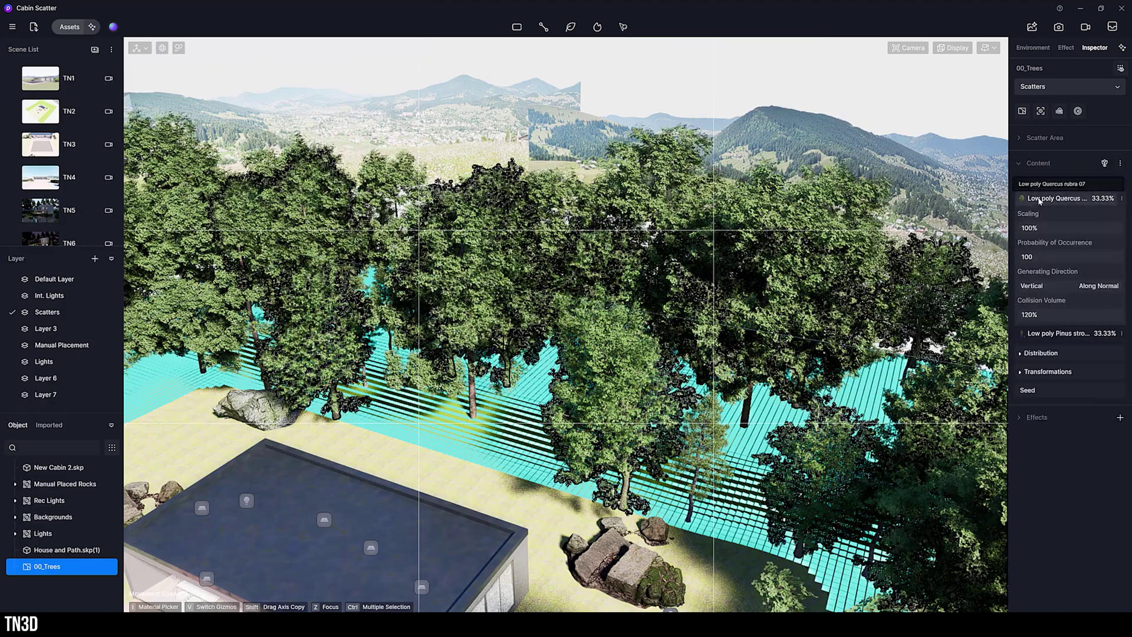
pyautogui.click(1039, 199)
pyautogui.click(1042, 215)
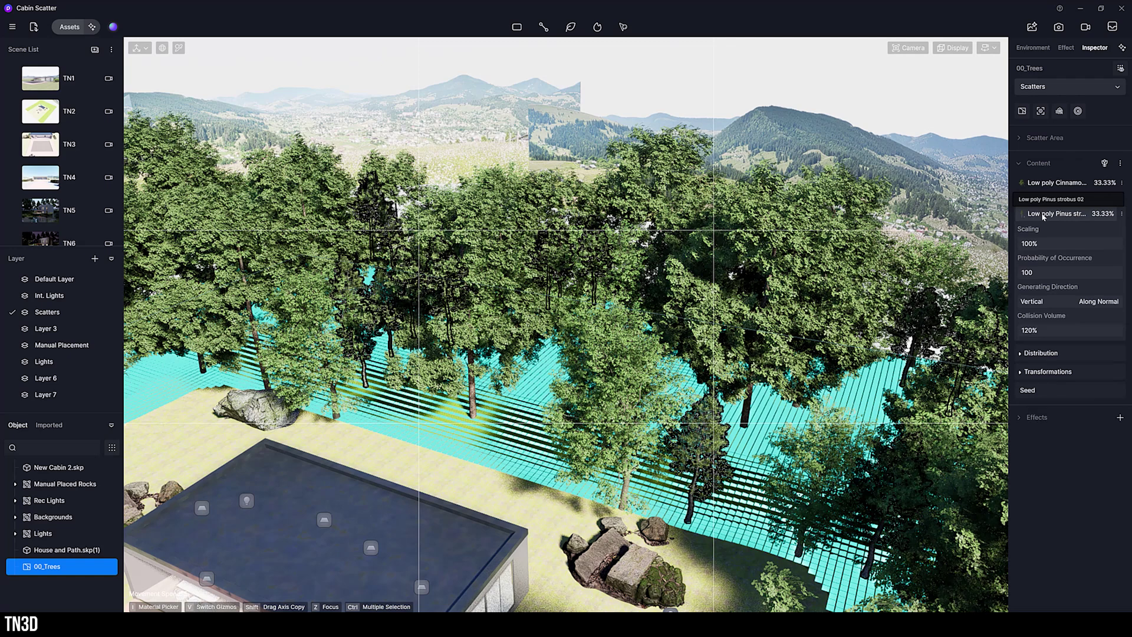
pyautogui.click(1042, 214)
# - Hide the Pinus and Quercus trees and set the Low poly Cinnamomum japonicum 01 scaling to 150%
pyautogui.click(1100, 214)
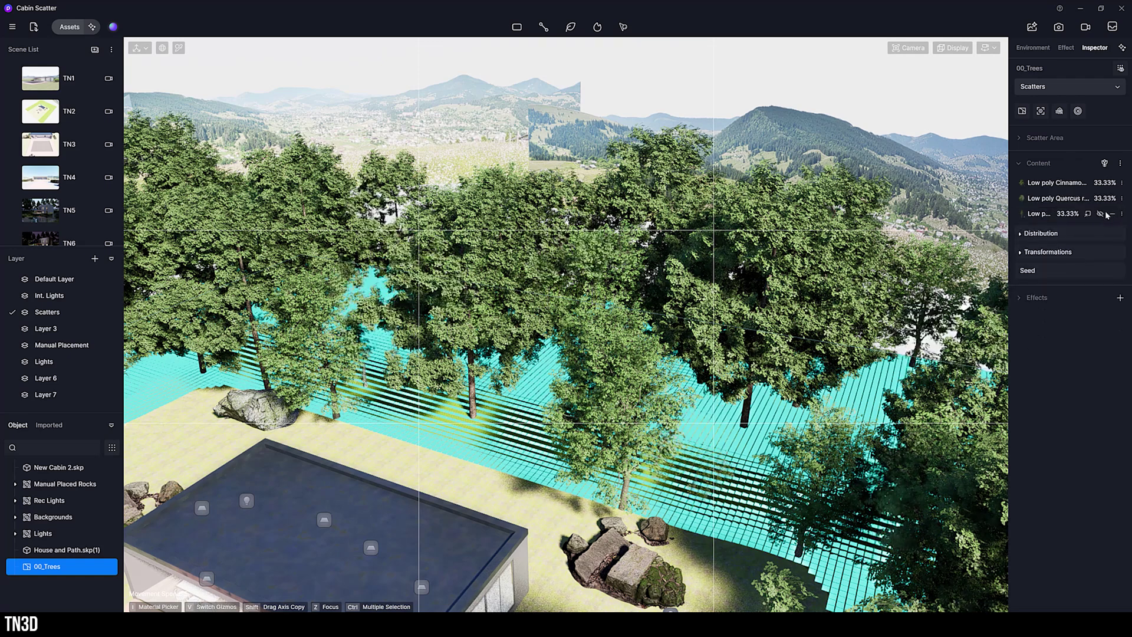
pyautogui.click(1100, 199)
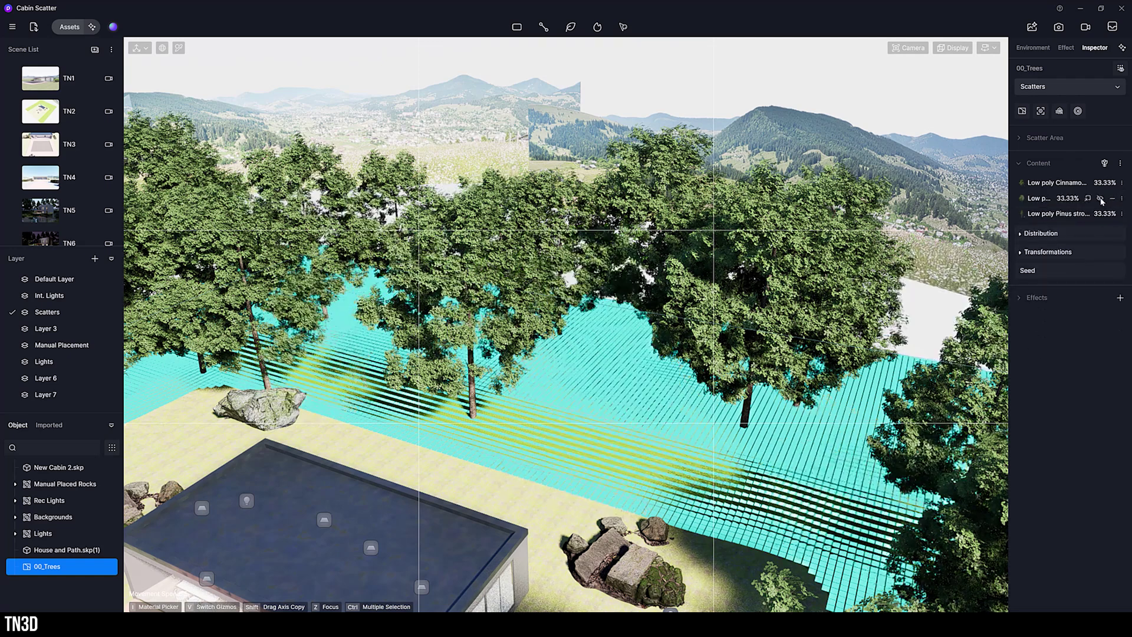
pyautogui.click(1064, 184)
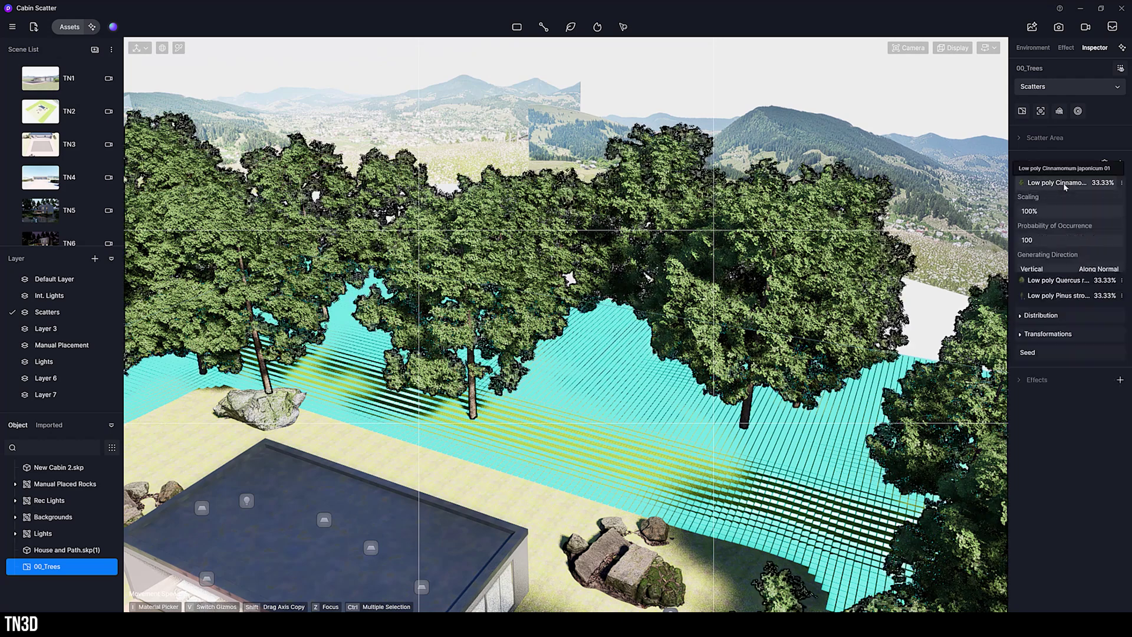
pyautogui.click(1033, 214)
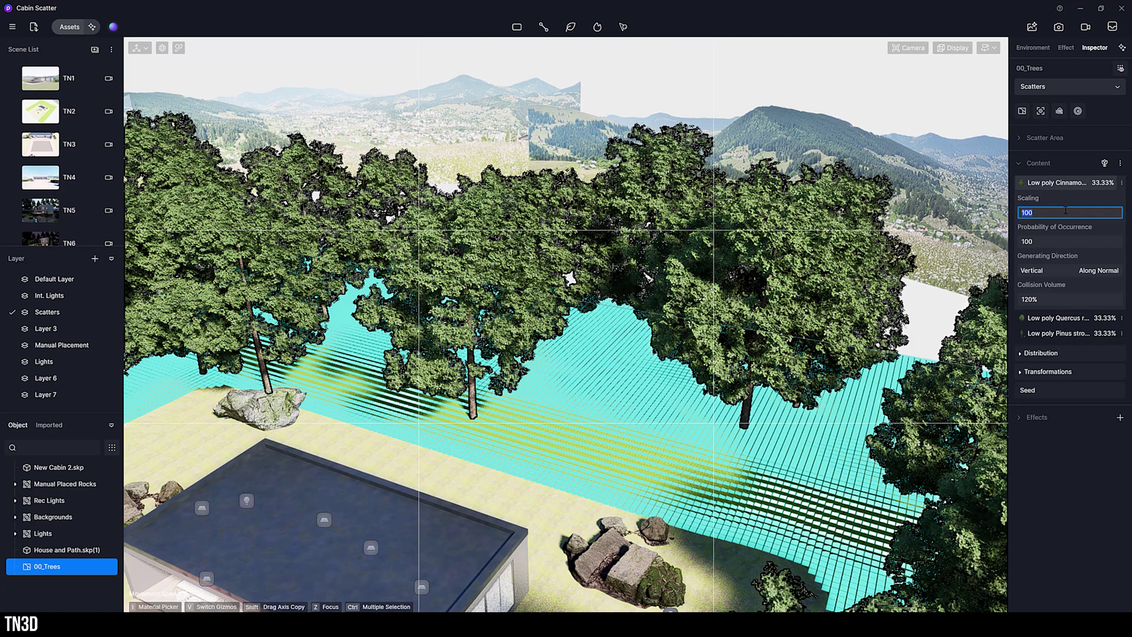
pyautogui.write('150')
pyautogui.press('Return')
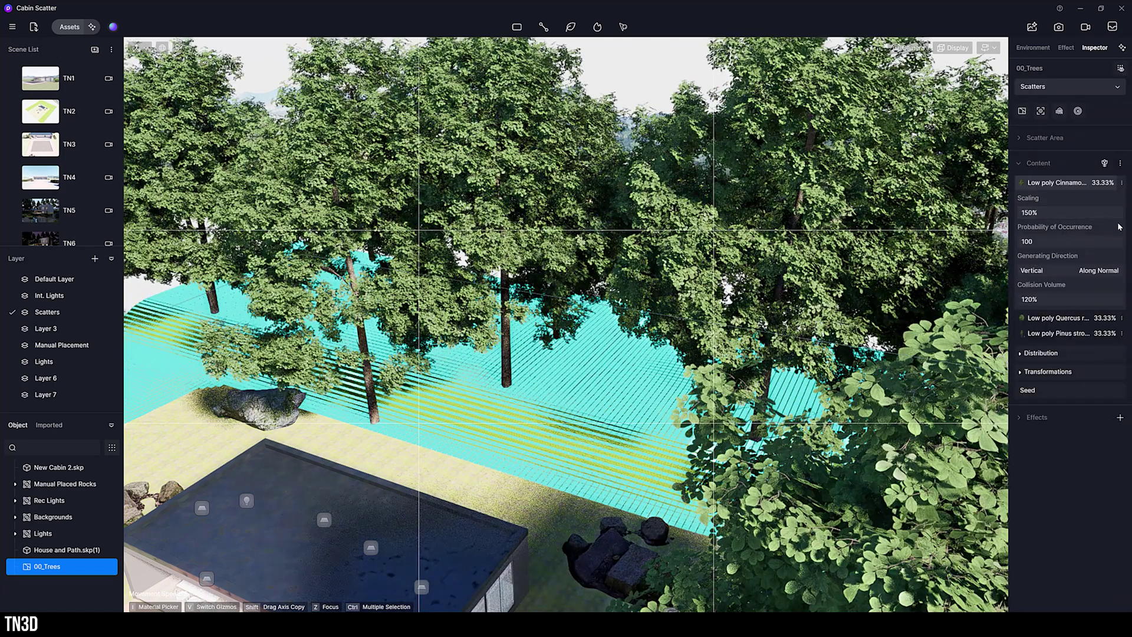
# - Return the Low poly Cinnamomum japonicum 01 scaling to 100% and collapse its settings
pyautogui.click(1026, 213)
pyautogui.write('10')
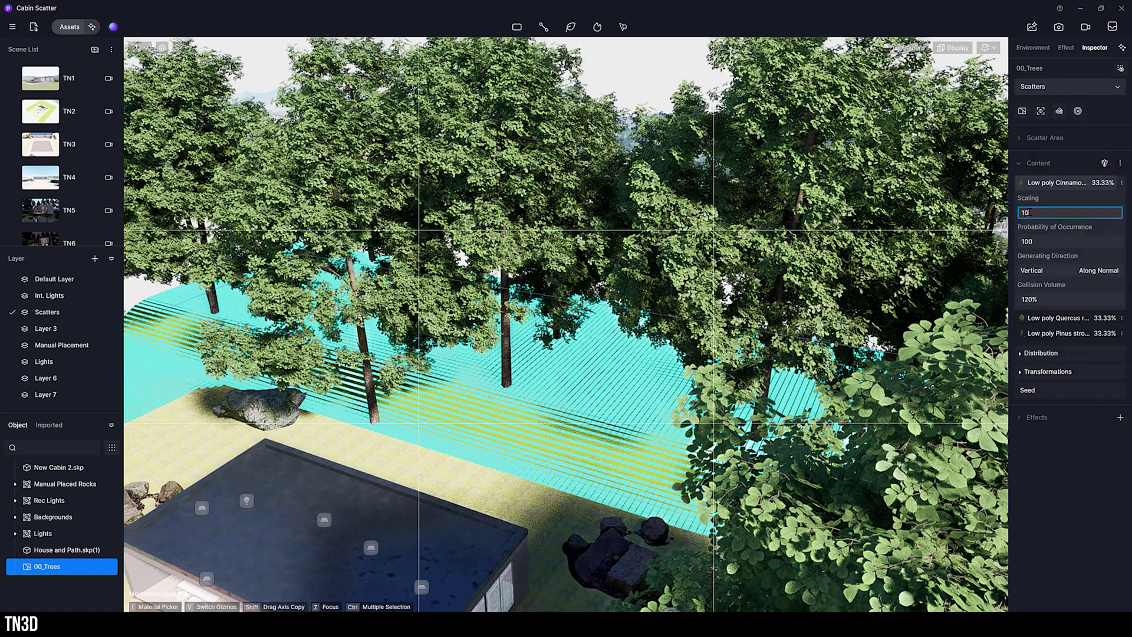
pyautogui.press('Return')
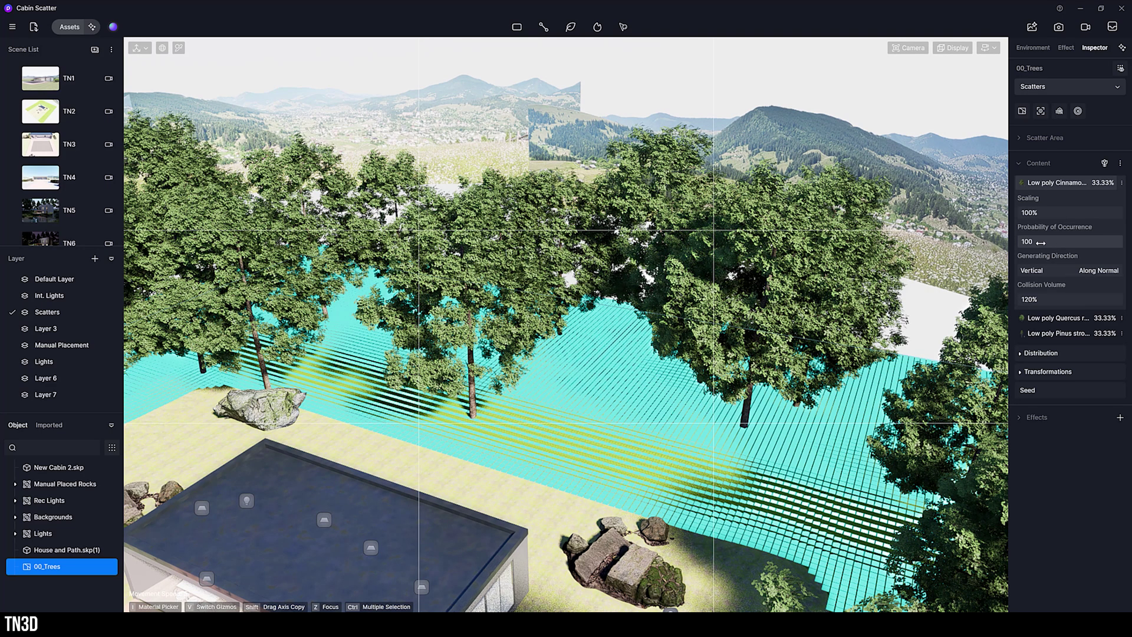
pyautogui.click(1055, 182)
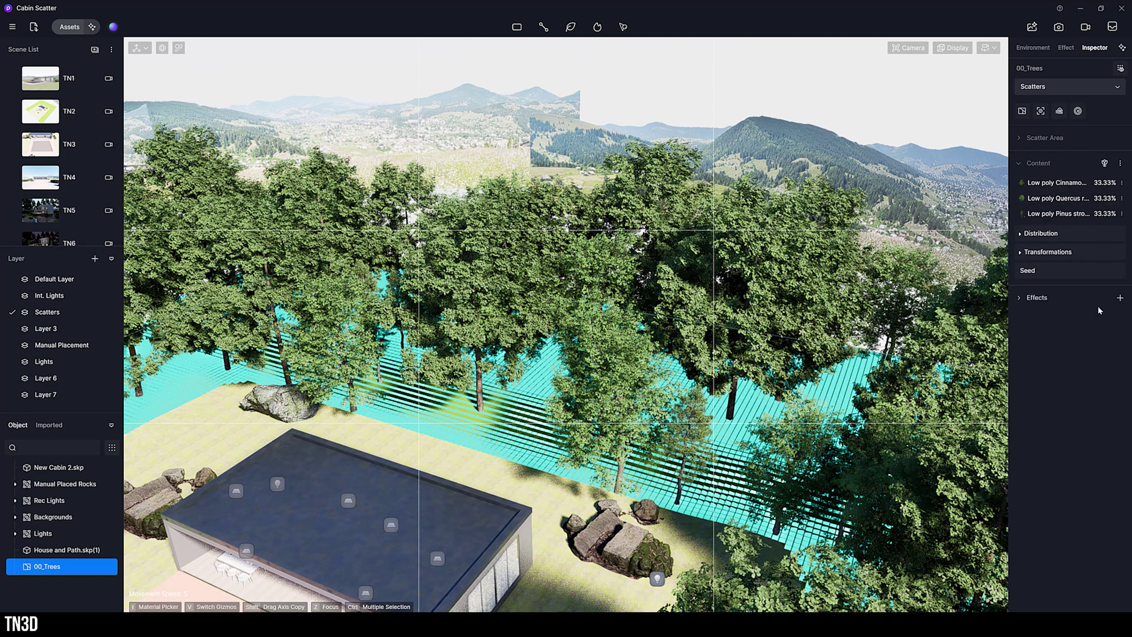
# - Set the probability of occurrence of Low poly Cinnamomum japonicum 01 to 150
pyautogui.click(1055, 183)
pyautogui.click(1051, 239)
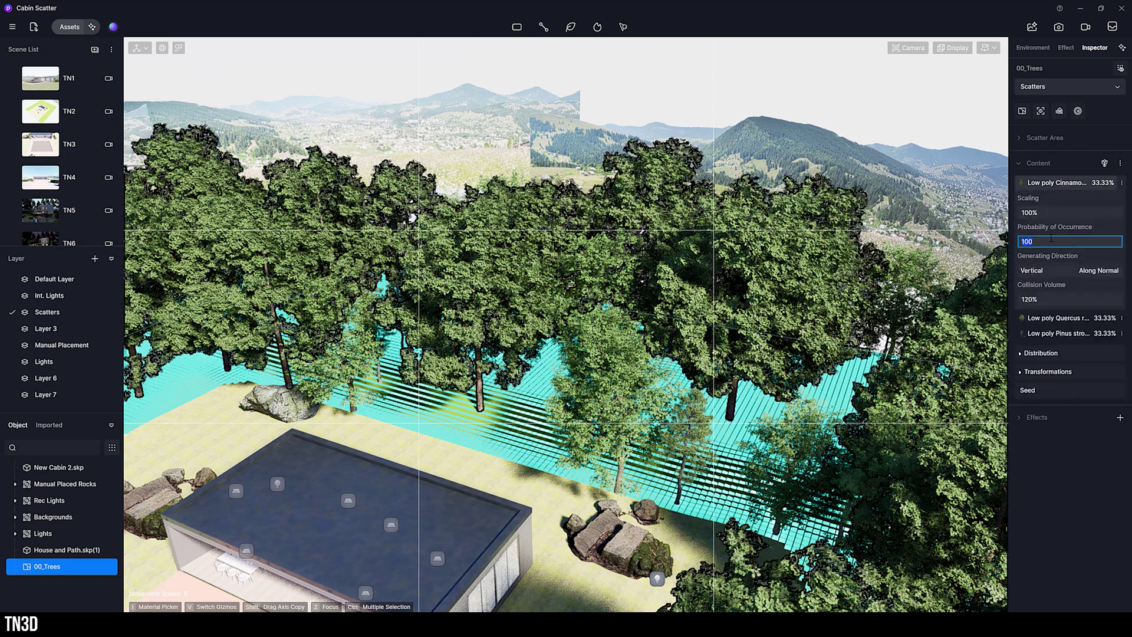
pyautogui.write('150')
pyautogui.press('Return')
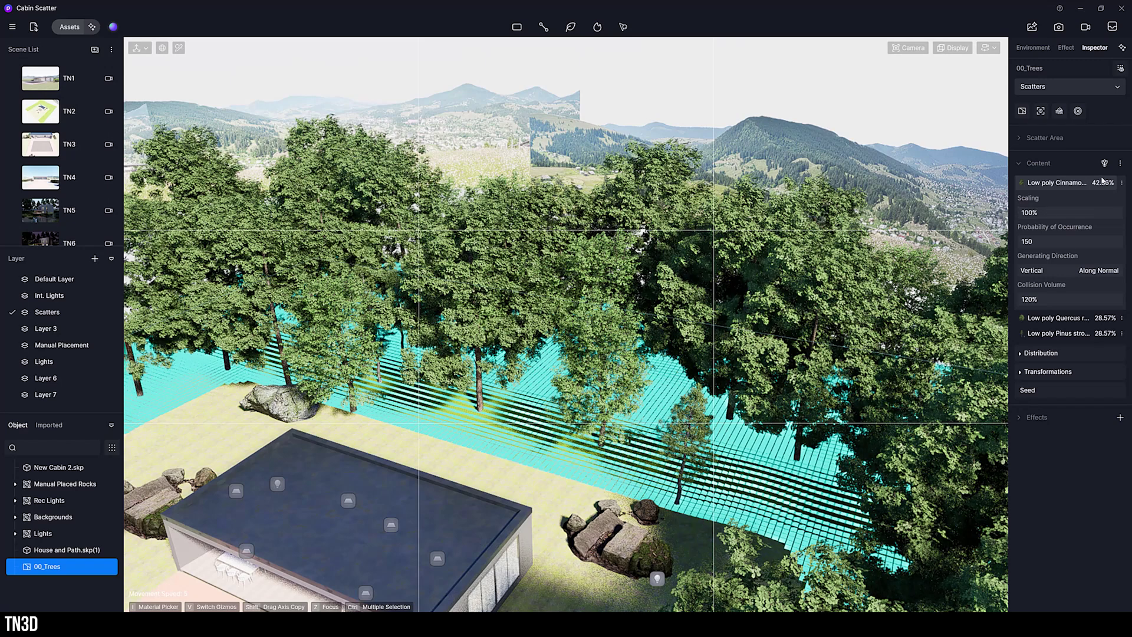
pyautogui.click(1073, 185)
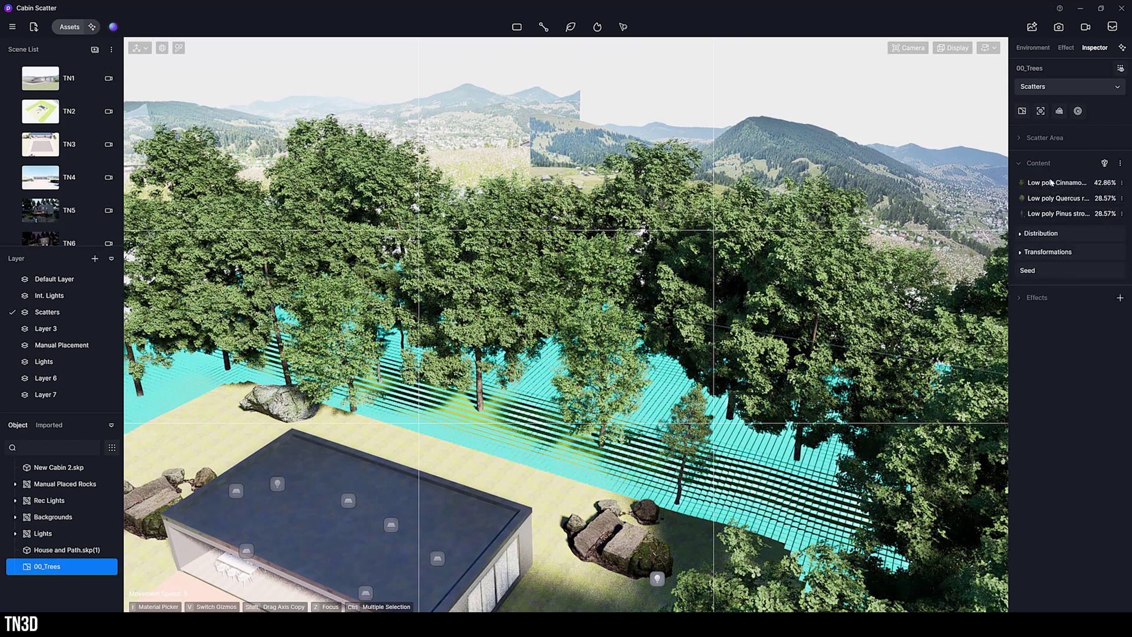
# - Set the generating direction of the Low poly Pinus strobus 02 trees to Vertical
pyautogui.click(1051, 184)
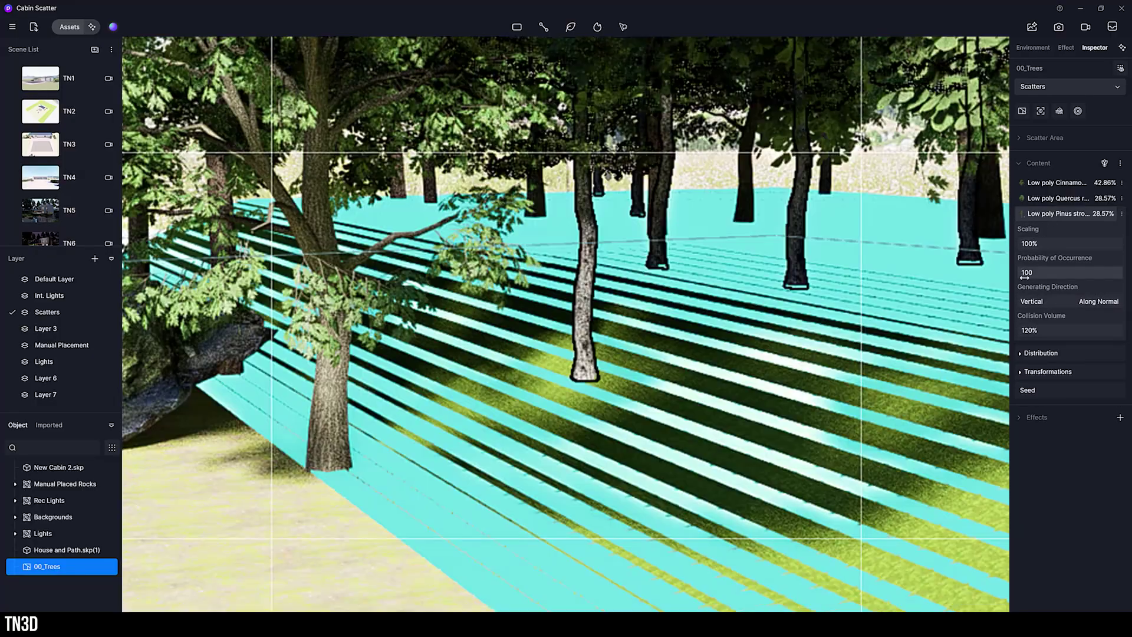
pyautogui.click(1044, 301)
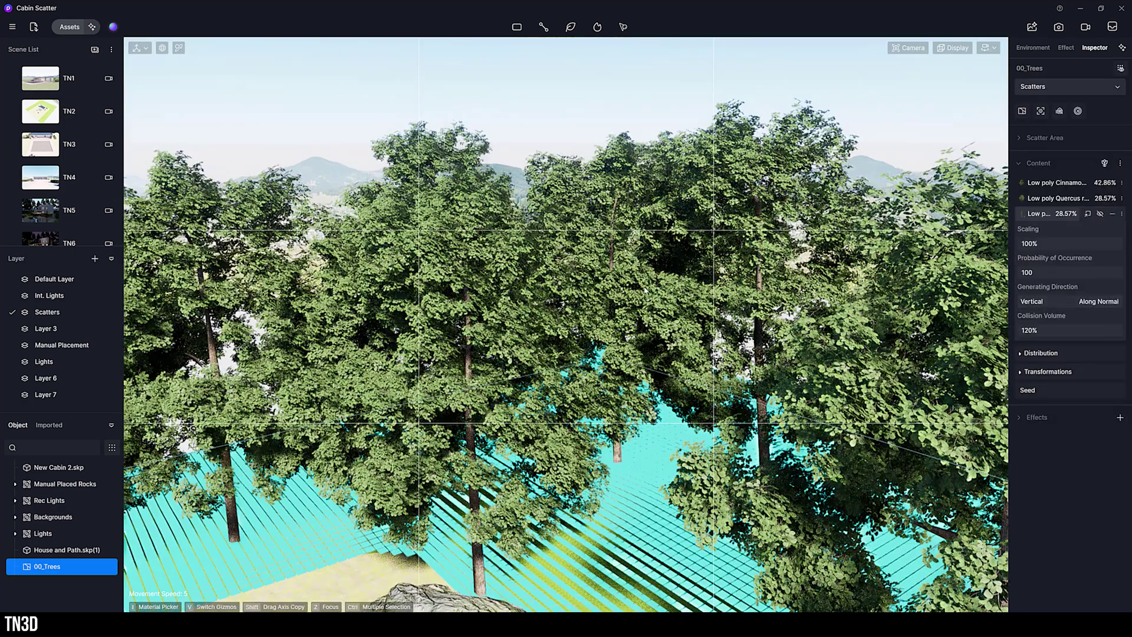
pyautogui.scroll(-2, 645, 289)
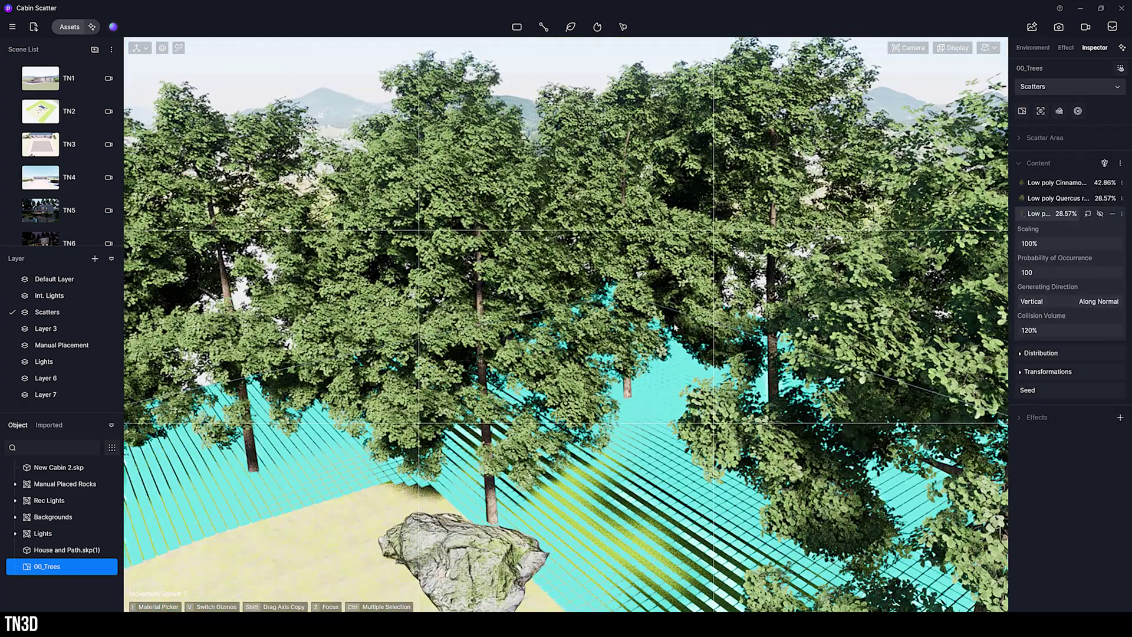
# - Set the collision volume of the Low poly Pinus strobus 02 trees to 150%
pyautogui.moveTo(1032, 334); pyautogui.dragTo(1028, 333)
pyautogui.click(1026, 332)
pyautogui.write('1')
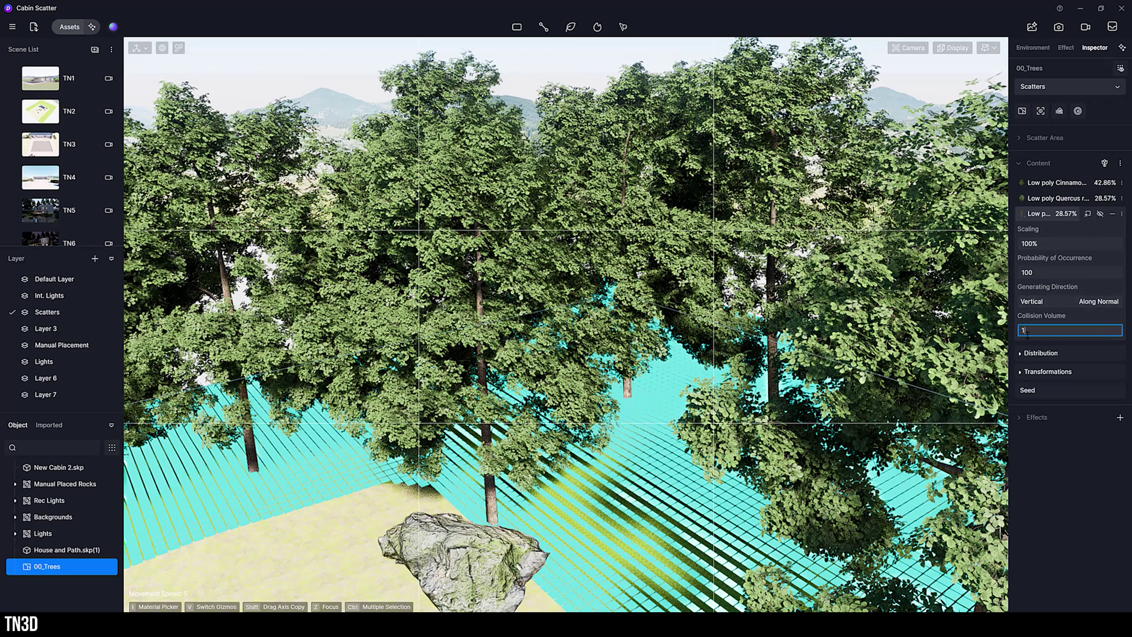
pyautogui.write('50')
pyautogui.press('Return')
# - Try collision volumes of 150% and 200% on the Low poly Cinnamomum japonicum 01 trees and settle on 300%
pyautogui.click(1061, 182)
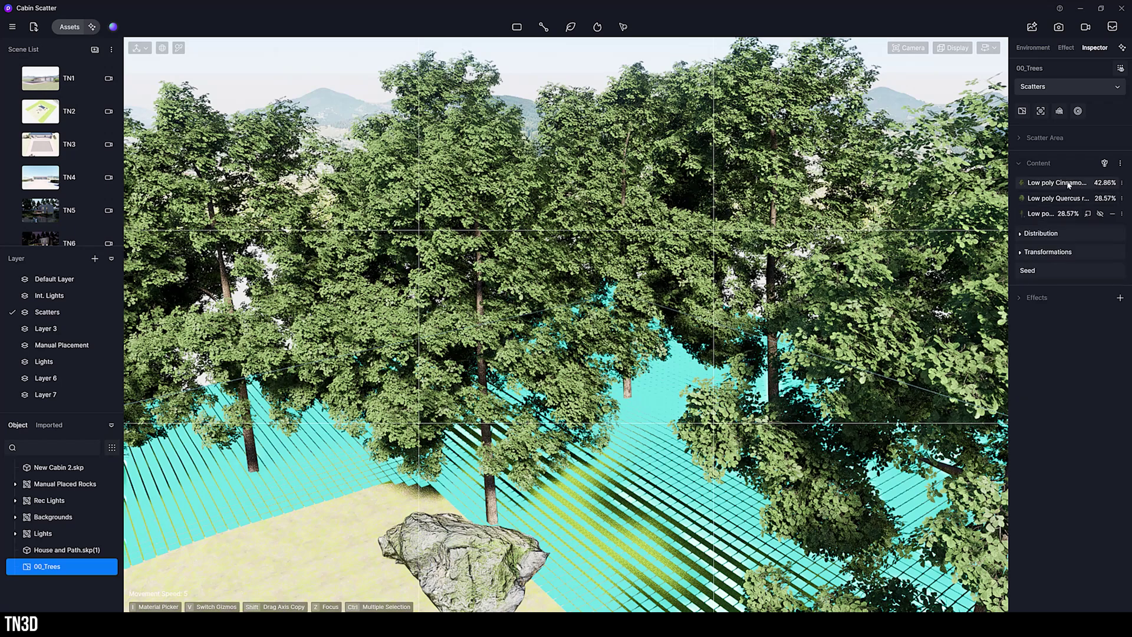
pyautogui.moveTo(1035, 301); pyautogui.dragTo(1043, 302)
pyautogui.click(1034, 300)
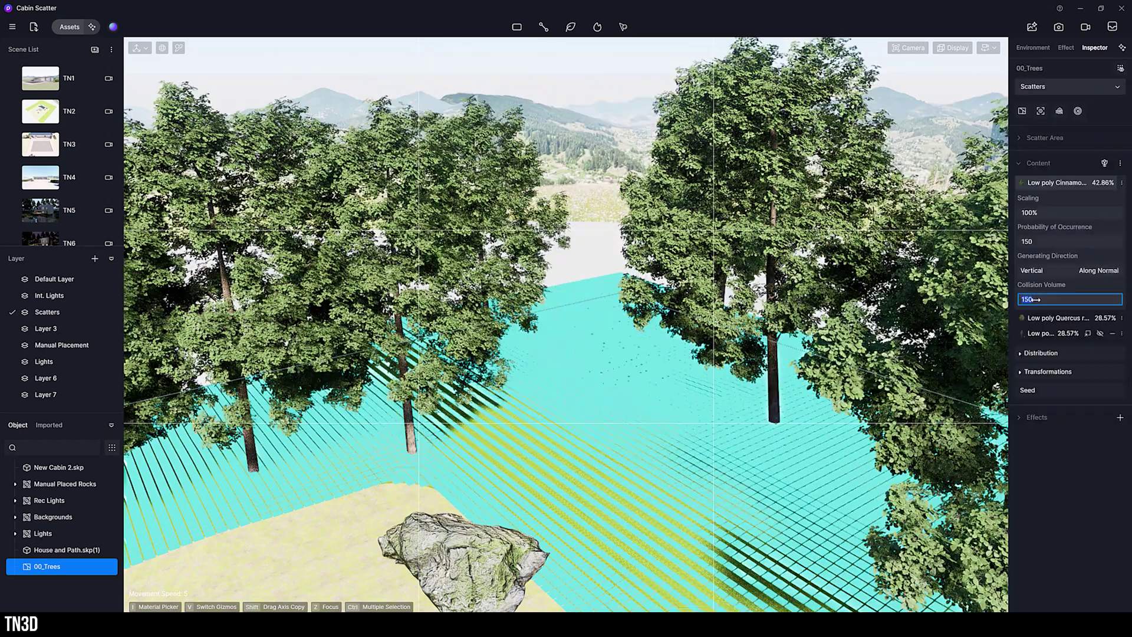
pyautogui.write('200')
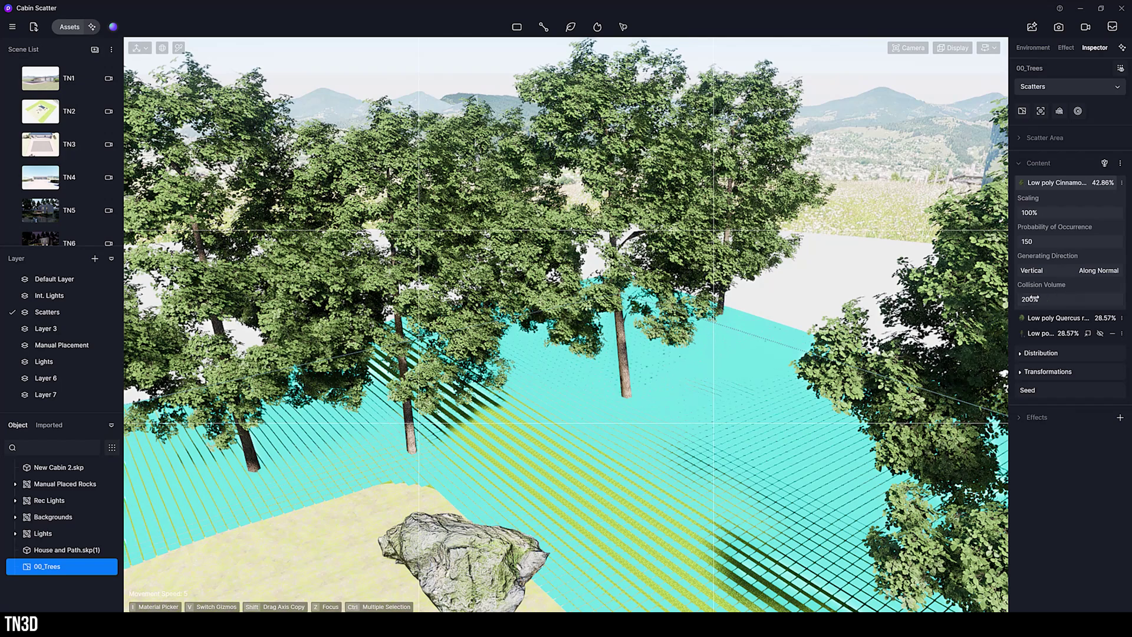
pyautogui.write('0')
pyautogui.press('Return')
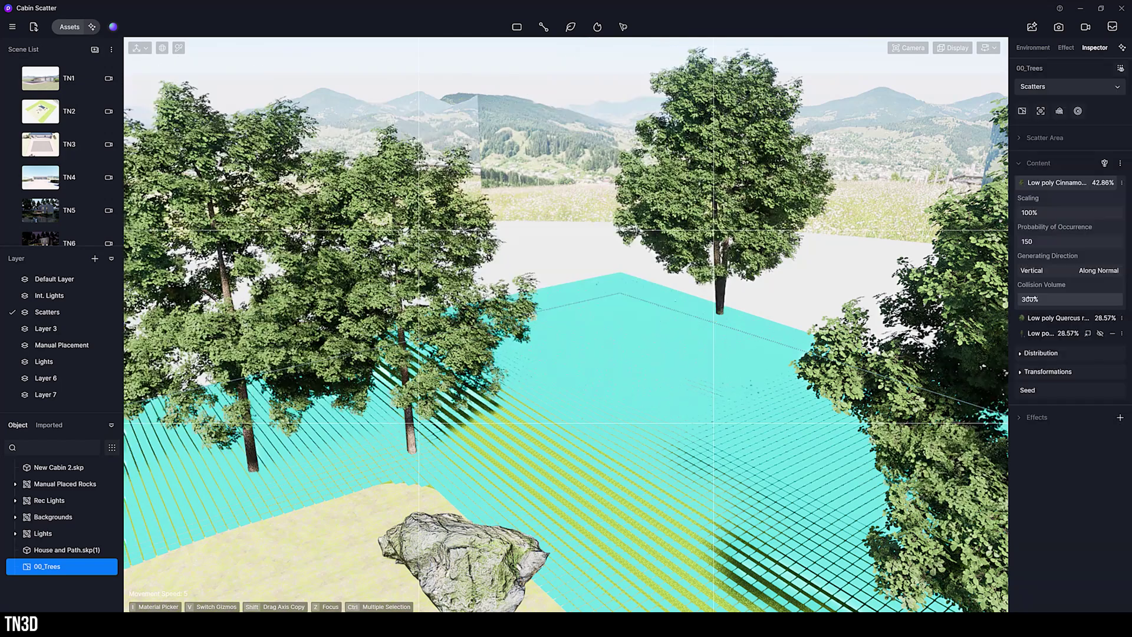
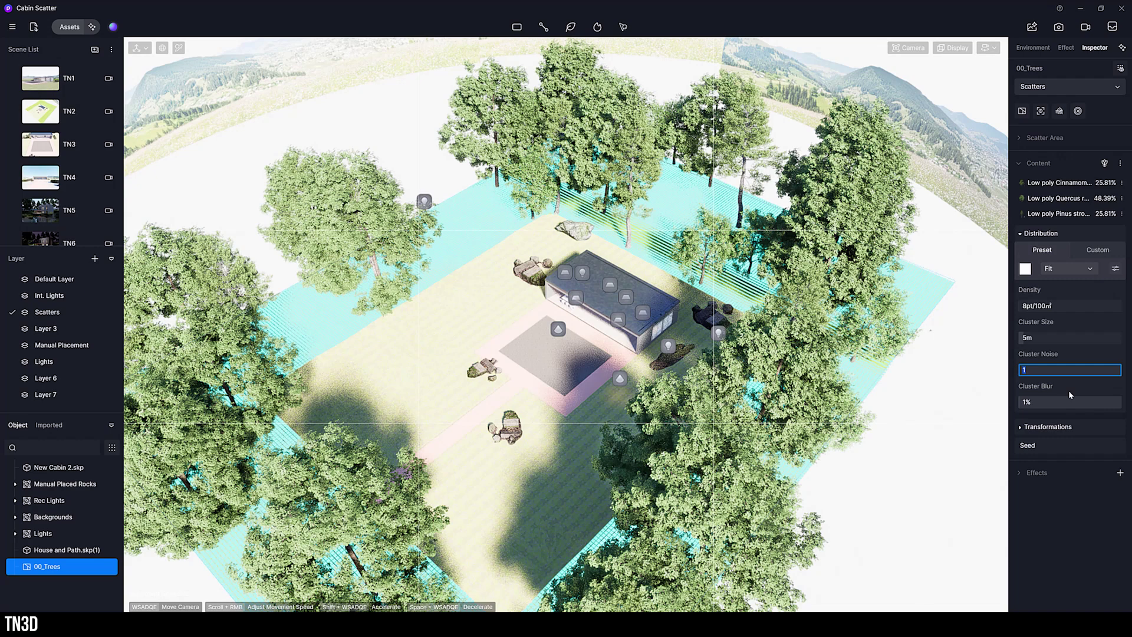
# - Try a black-and-white cell pattern as the distribution map of the 00_Trees scatter, with a density of 425pt/100㎡
pyautogui.click(1027, 268)
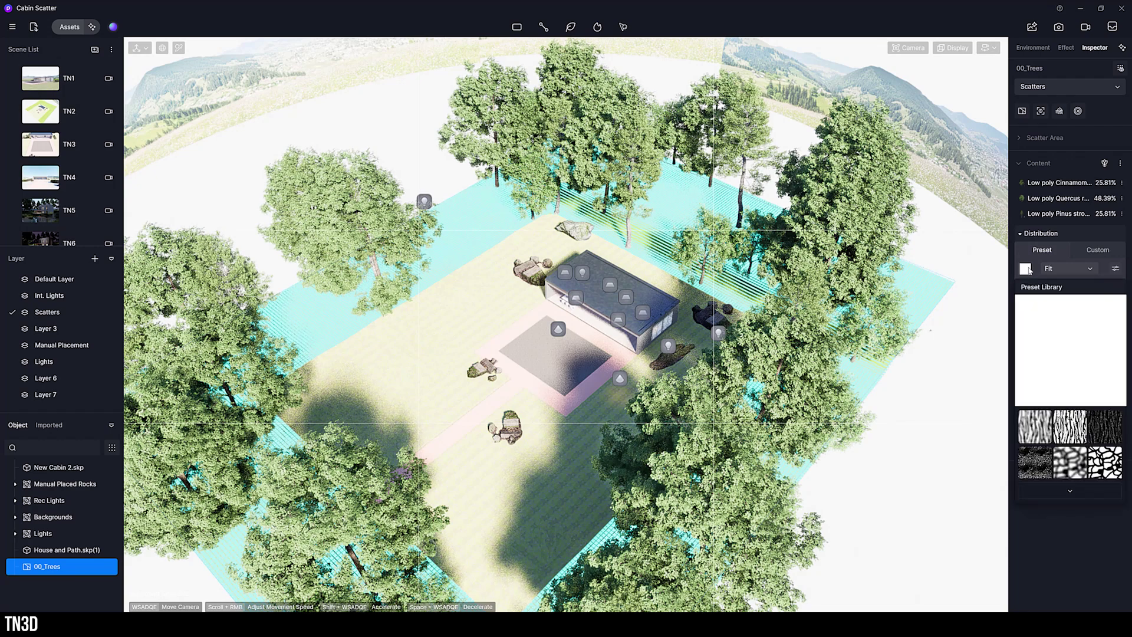
pyautogui.click(1063, 461)
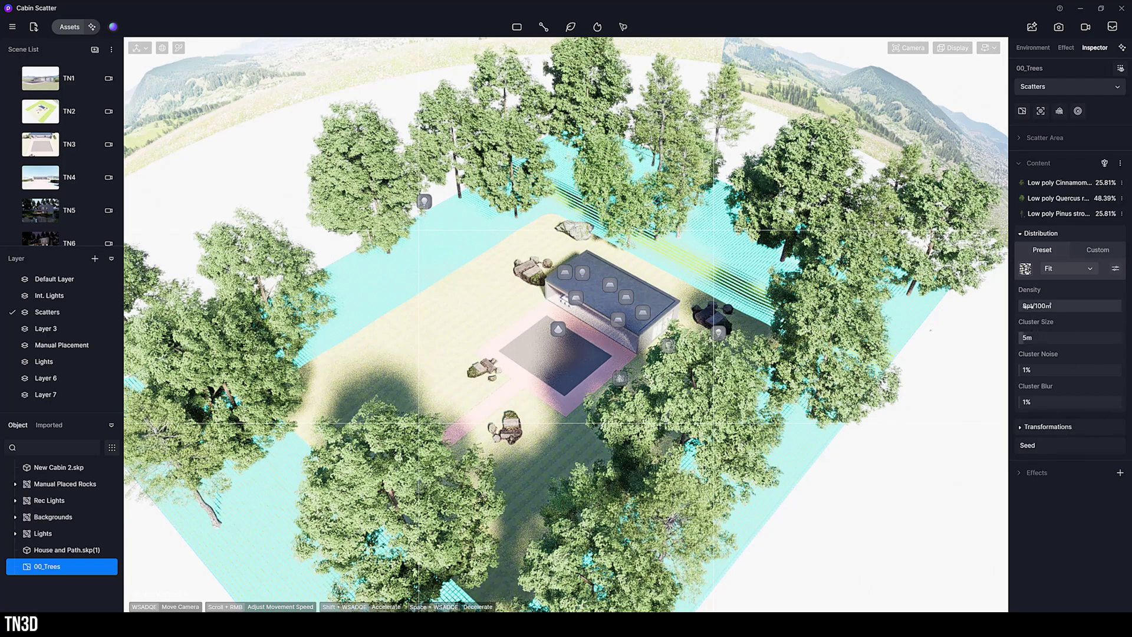
pyautogui.moveTo(1048, 308); pyautogui.dragTo(1062, 309)
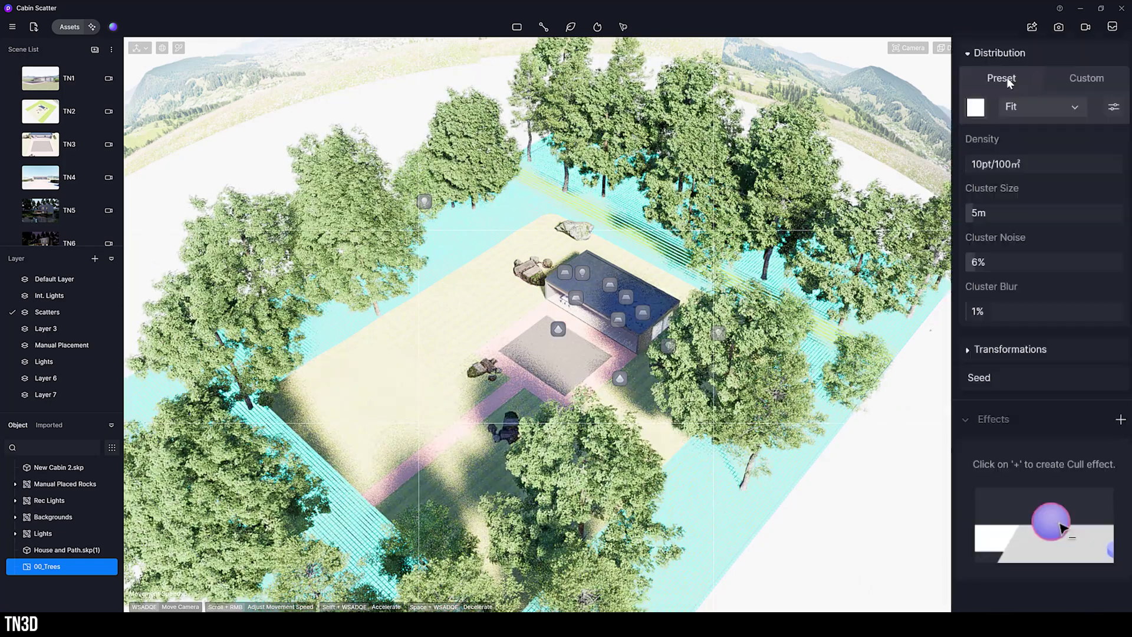
# - Browse the black-and-white distribution maps in the preset library of the 00_Trees scatter
pyautogui.click(978, 111)
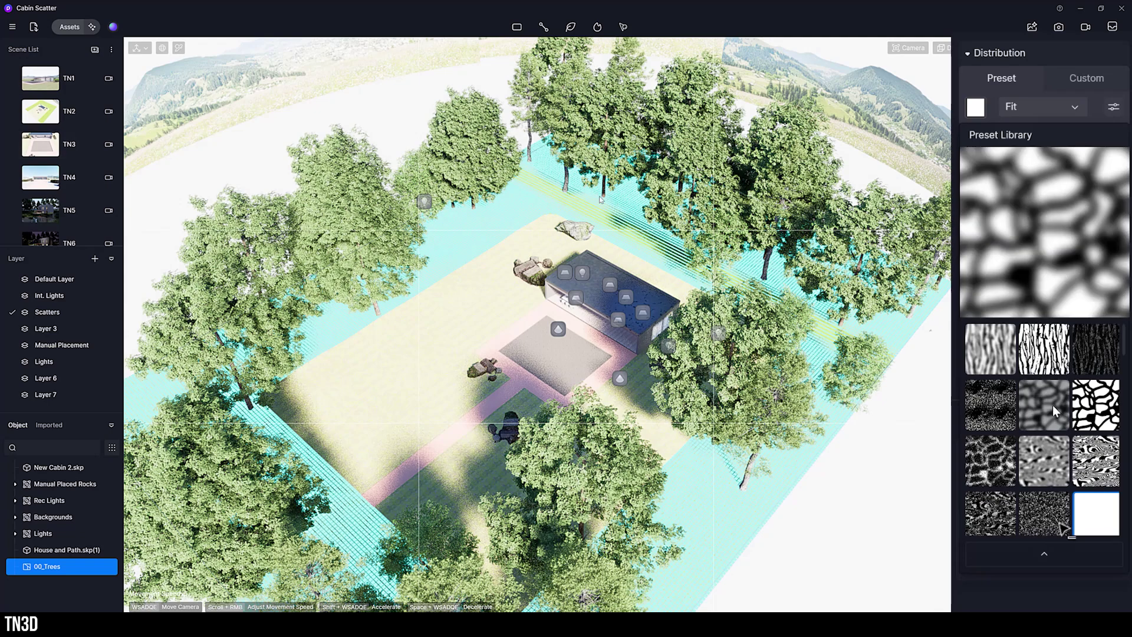
pyautogui.scroll(-1, 1061, 407)
pyautogui.scroll(-1, 1061, 413)
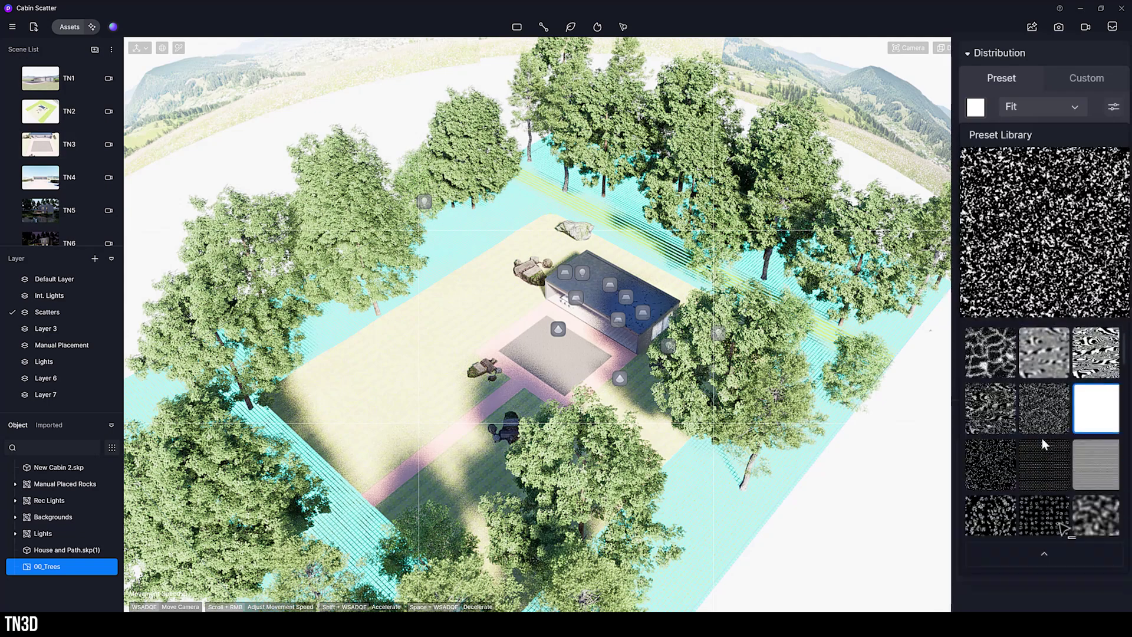
pyautogui.scroll(-1, 1061, 413)
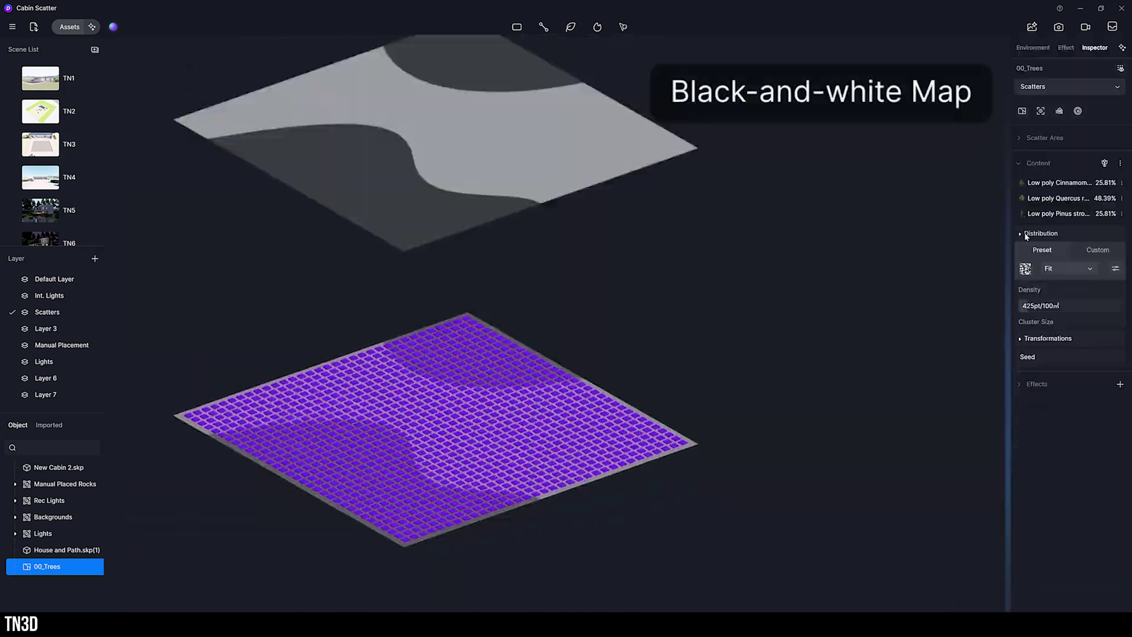
pyautogui.click(1026, 234)
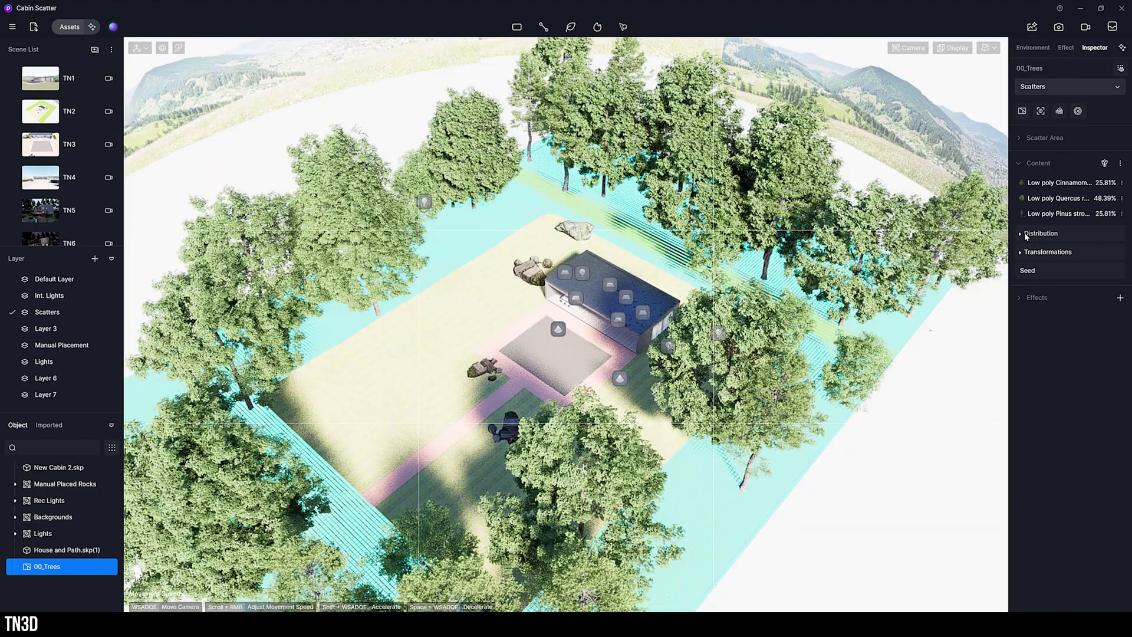
# - Set the random scaling of the 00_Trees scatter to a minimum of 60% and a maximum of 150% on all axes
pyautogui.click(1038, 252)
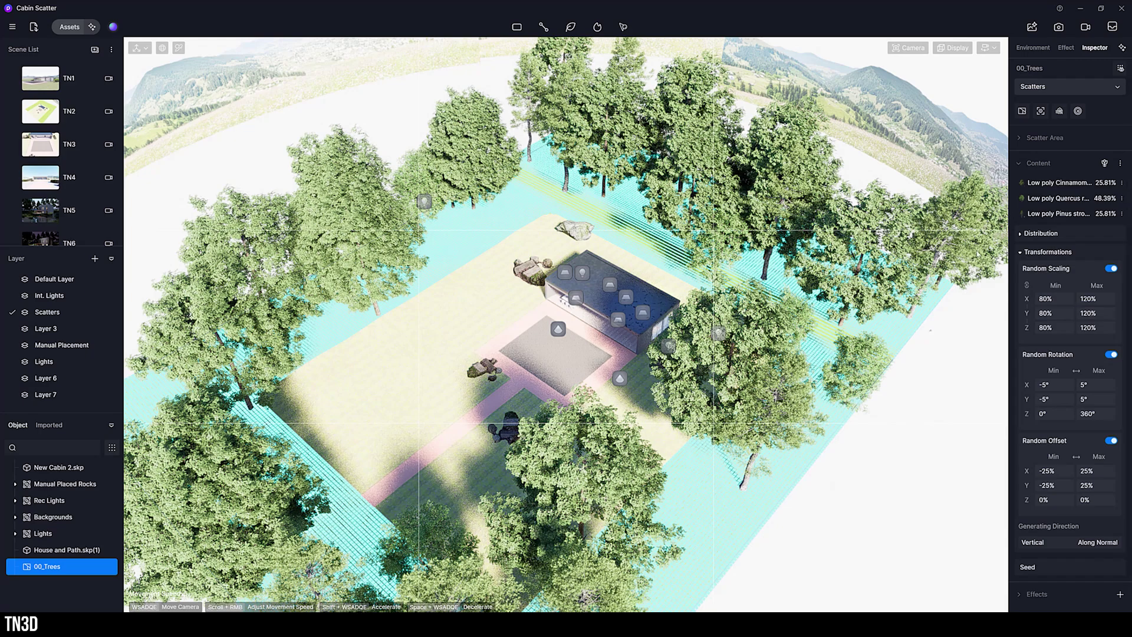
pyautogui.click(1044, 299)
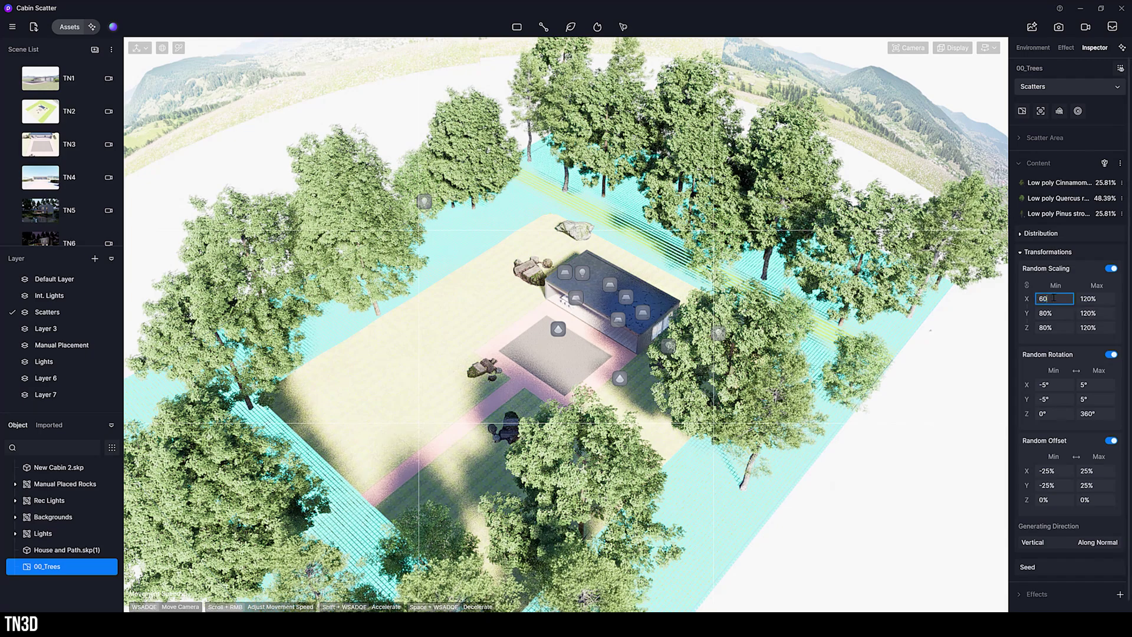
pyautogui.write('60')
pyautogui.press('Return')
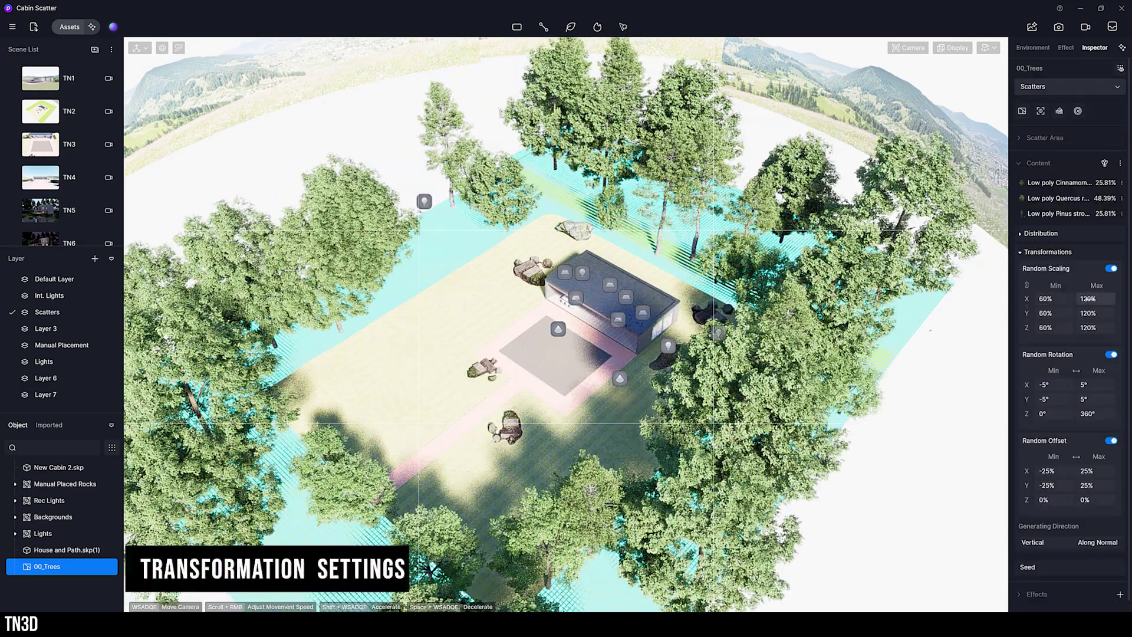
pyautogui.click(1086, 299)
pyautogui.write('150')
pyautogui.press('Return')
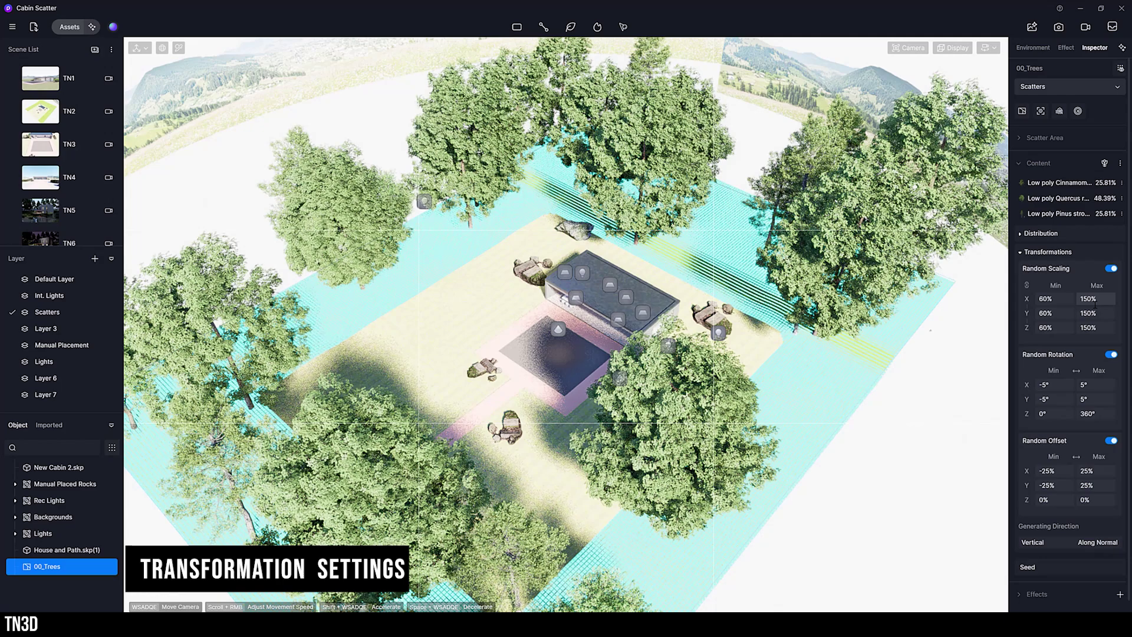
# - Set the random rotation of the 00_Trees scatter about the X axis to range from -20° to 20°
pyautogui.click(1070, 383)
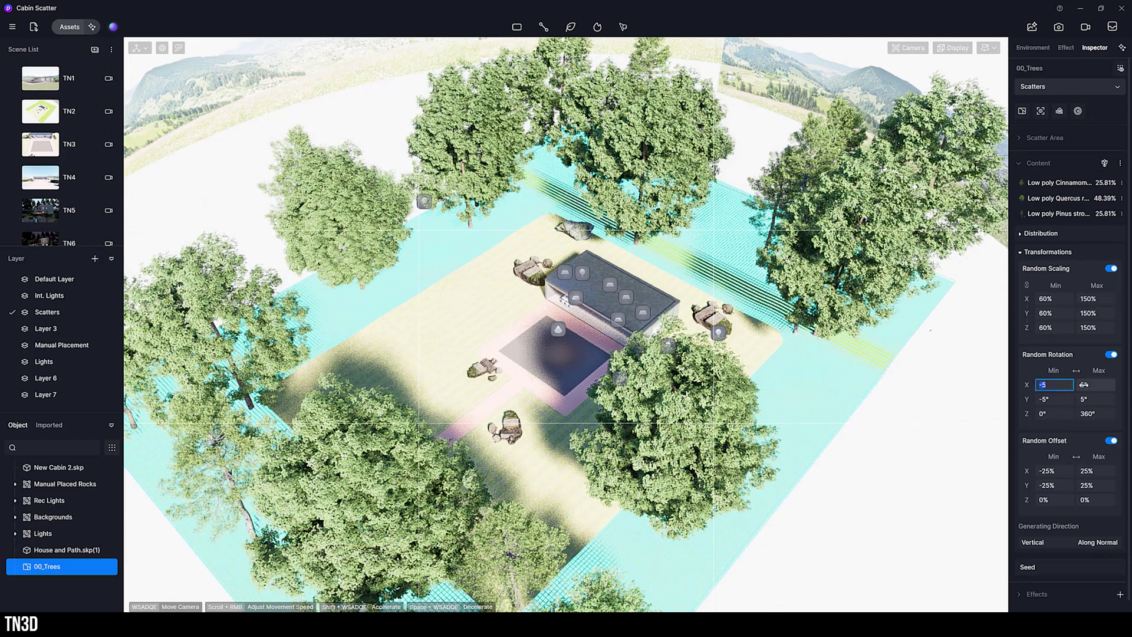
pyautogui.click(1090, 384)
pyautogui.write('20')
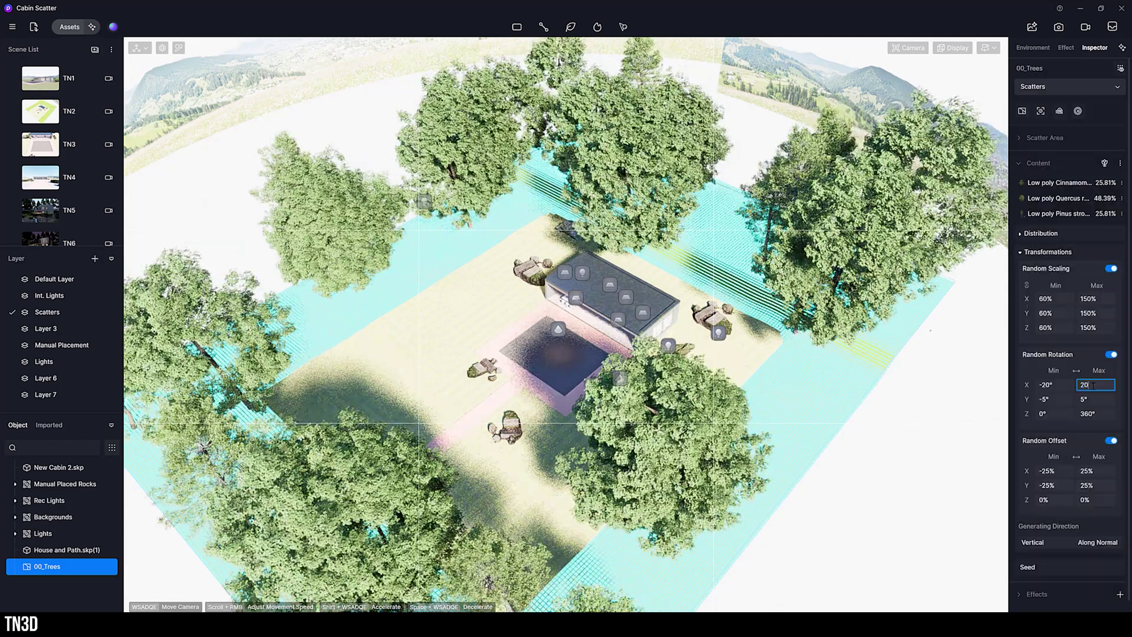
pyautogui.press('Return')
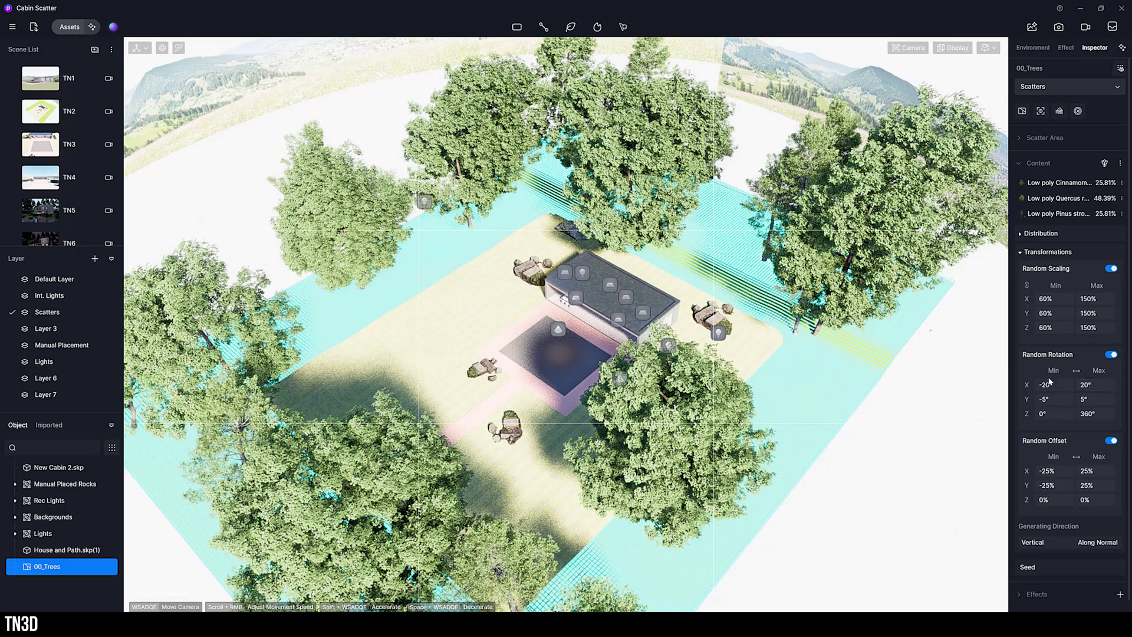
pyautogui.click(1055, 253)
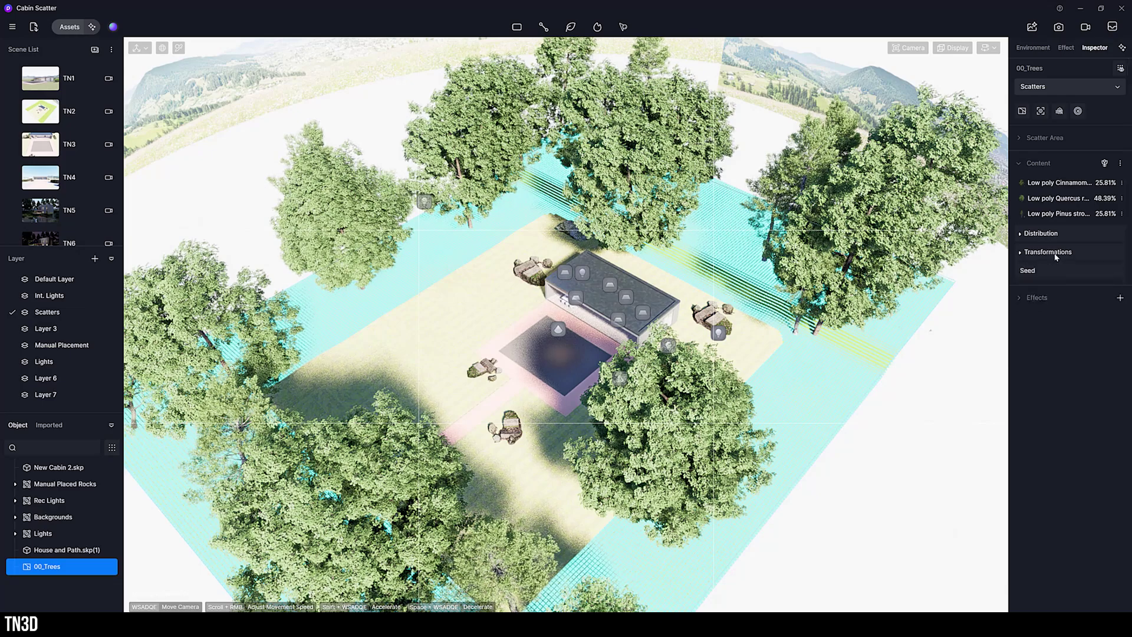
# - In the TN1 scene view, return the 00_Trees distribution to the plain white map with a density of 10pt/100㎡
pyautogui.click(68, 81)
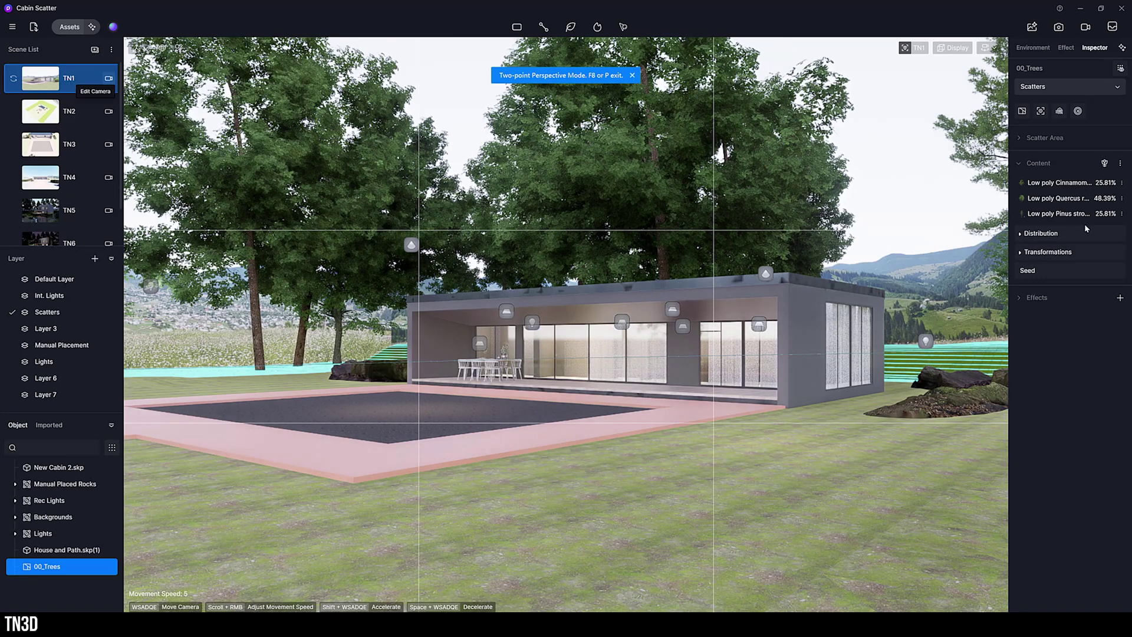
pyautogui.click(1040, 233)
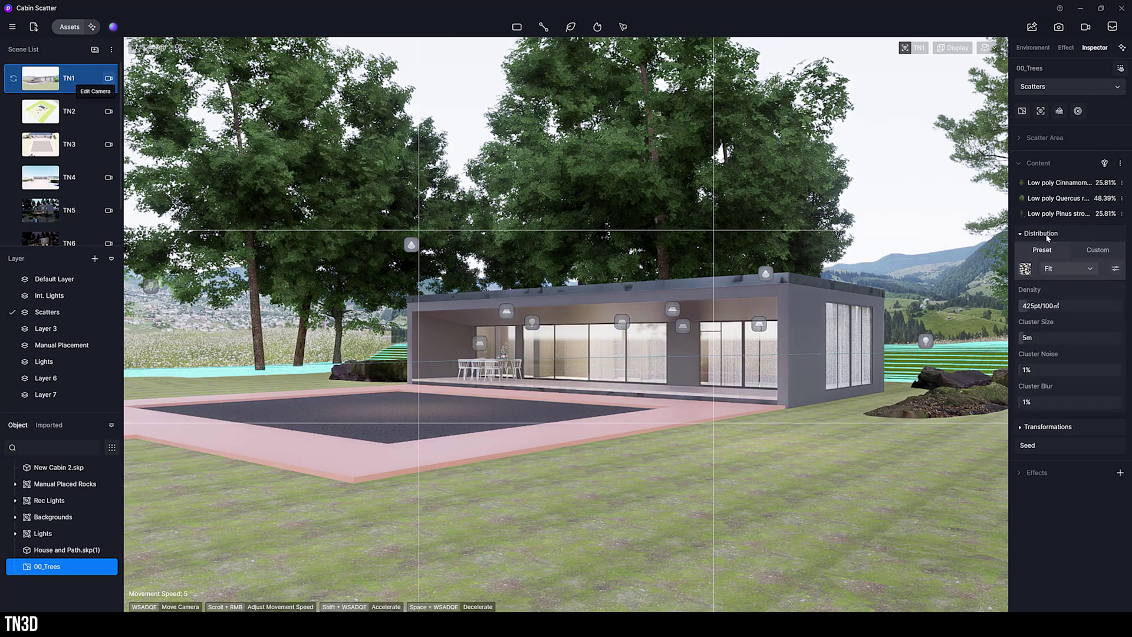
pyautogui.click(1025, 268)
pyautogui.click(1069, 444)
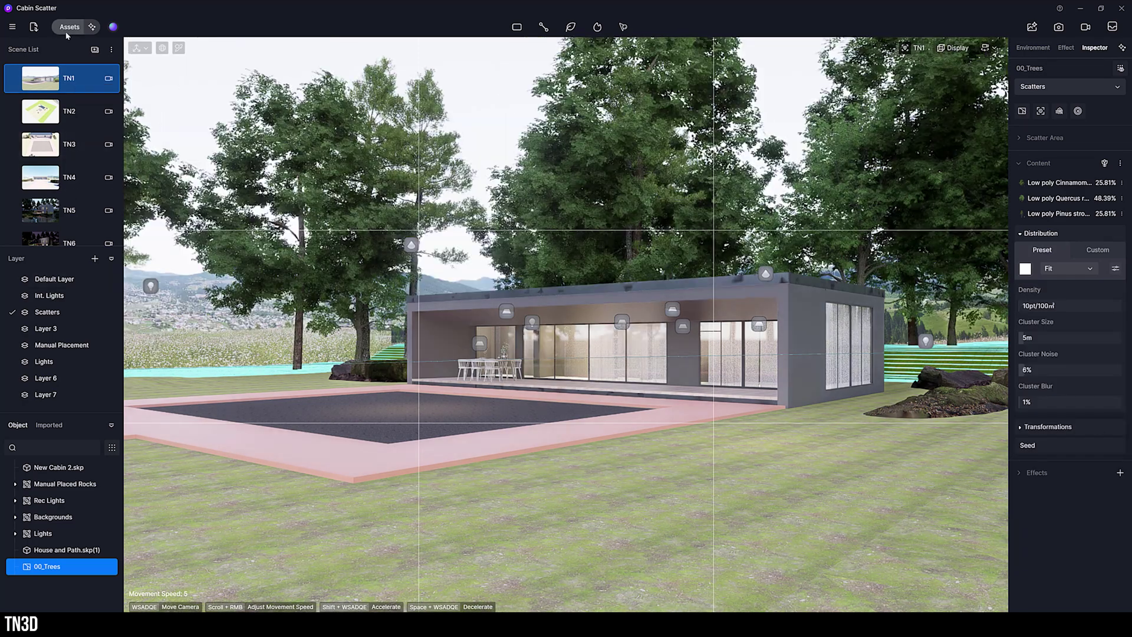
# - Place the favourite assets Magnolia alba 02 and Low poly Cryptomeria japonica 05 on the lawn in front of the cabin
pyautogui.click(69, 26)
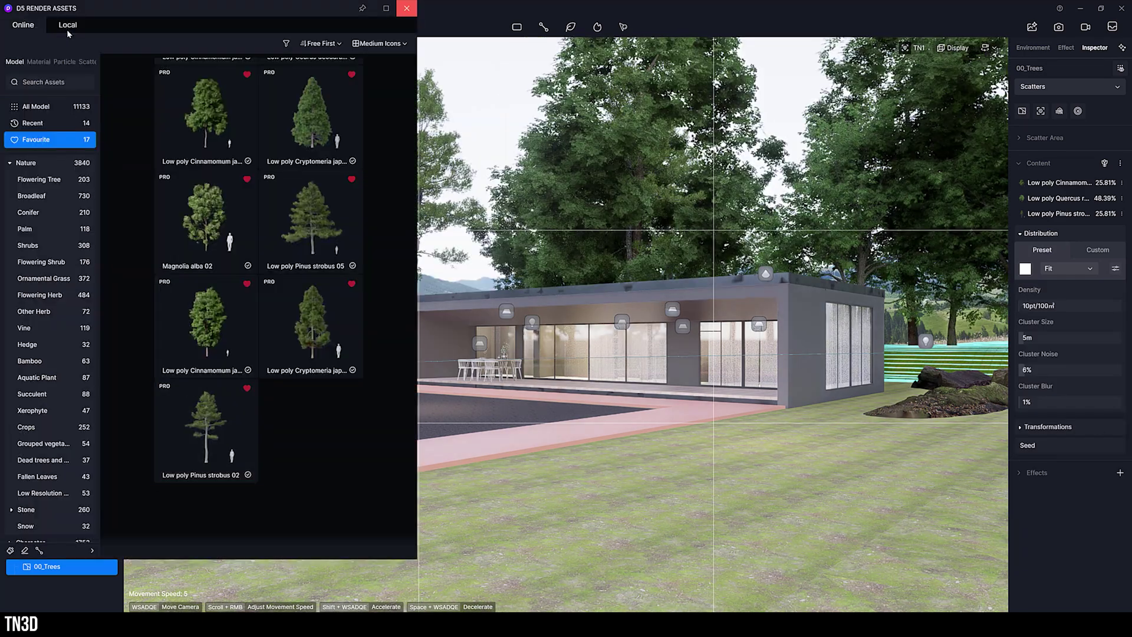
pyautogui.click(225, 220)
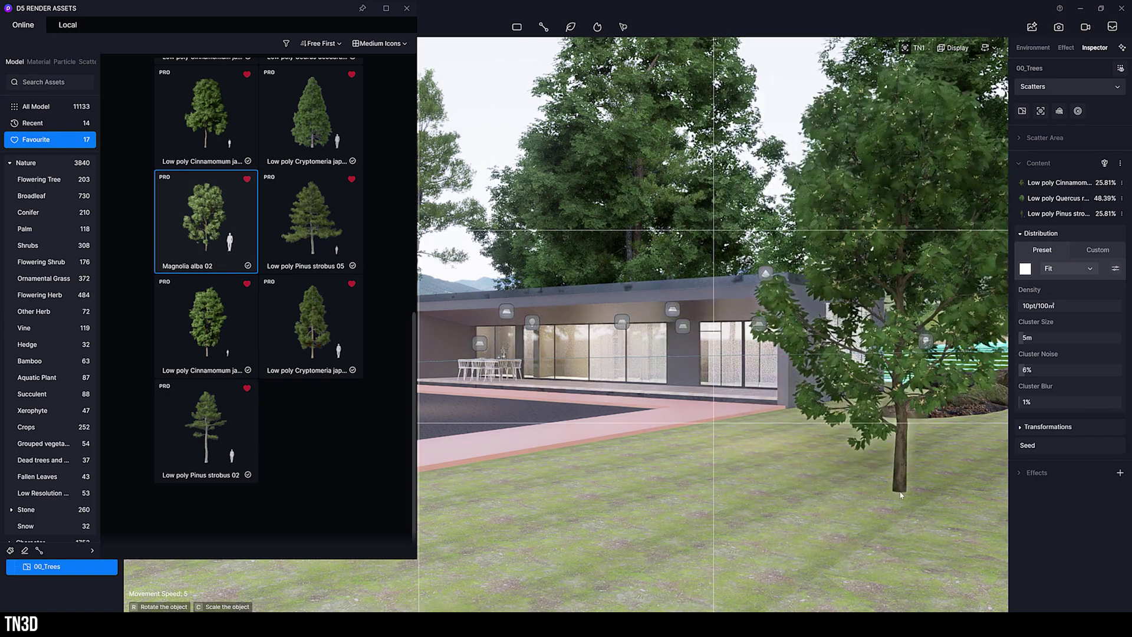
pyautogui.click(901, 495)
pyautogui.click(311, 325)
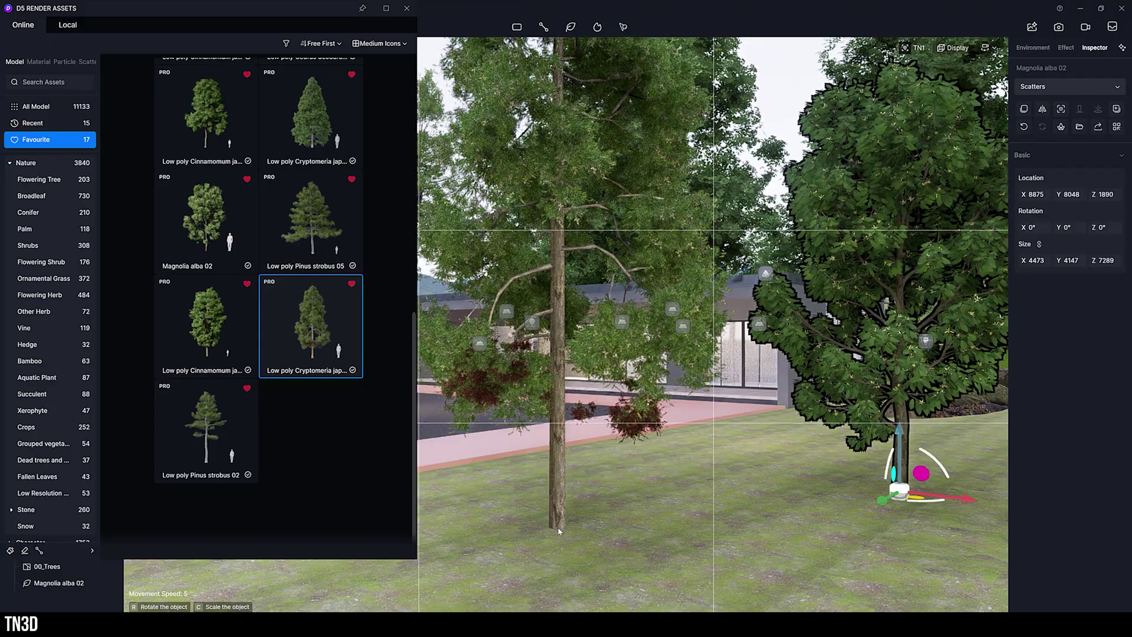
pyautogui.click(558, 531)
pyautogui.press('Escape')
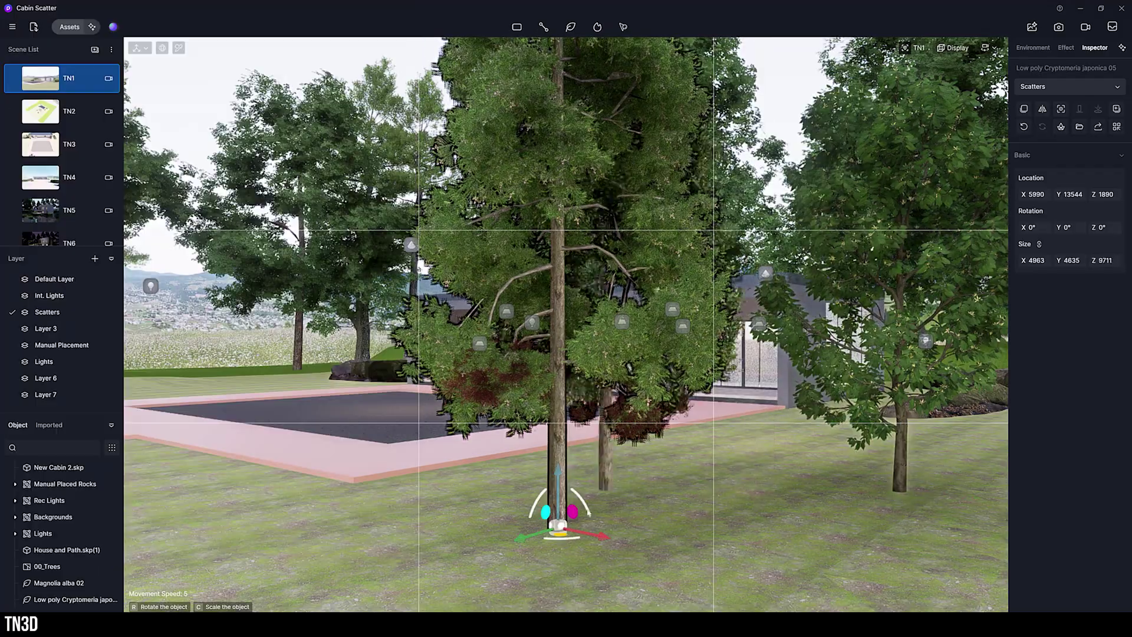
# - Move the Low poly Cryptomeria japonica 05 tree off the front lawn to the grass behind the rocks across the pool
pyautogui.moveTo(588, 513); pyautogui.dragTo(246, 450)
pyautogui.moveTo(246, 450); pyautogui.dragTo(588, 551, button='right')
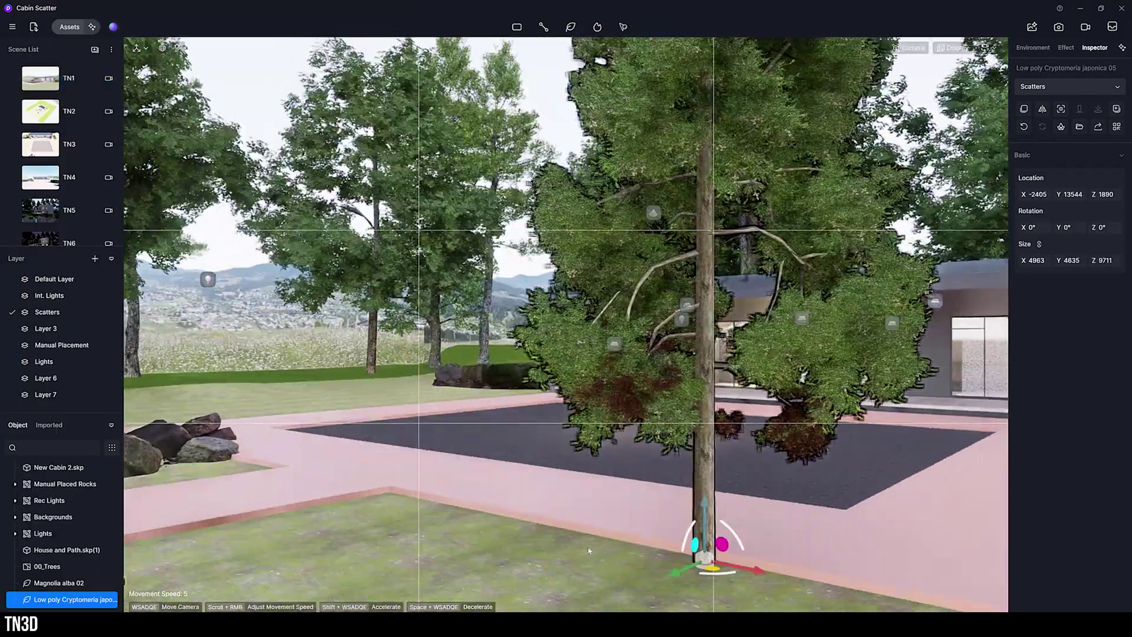
pyautogui.scroll(-5, 588, 551)
pyautogui.moveTo(177, 448); pyautogui.dragTo(264, 358)
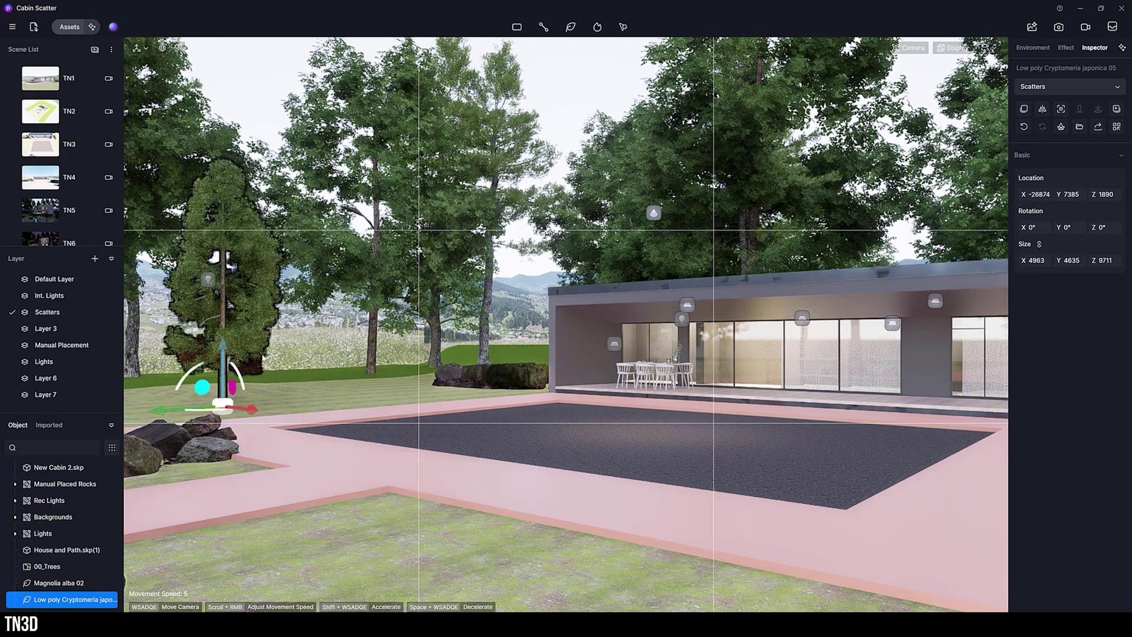
pyautogui.moveTo(223, 403); pyautogui.dragTo(224, 390)
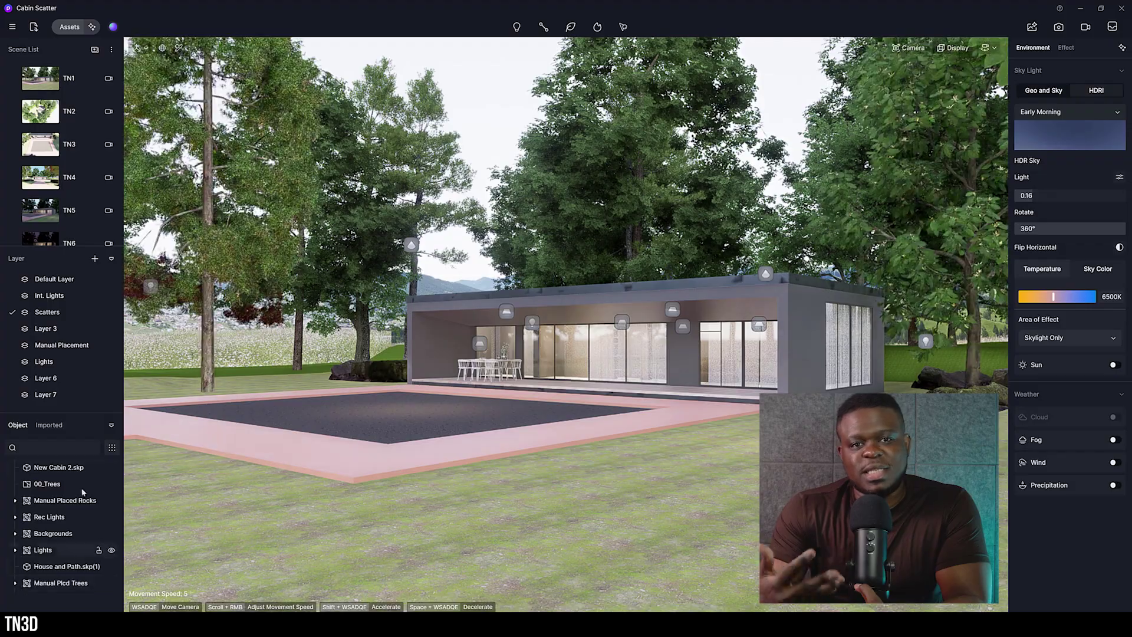
# - Save the 00_Trees scatter settings to My Space as a preset named "00_Scatter 1 Preset" in the Default folder
pyautogui.click(69, 177)
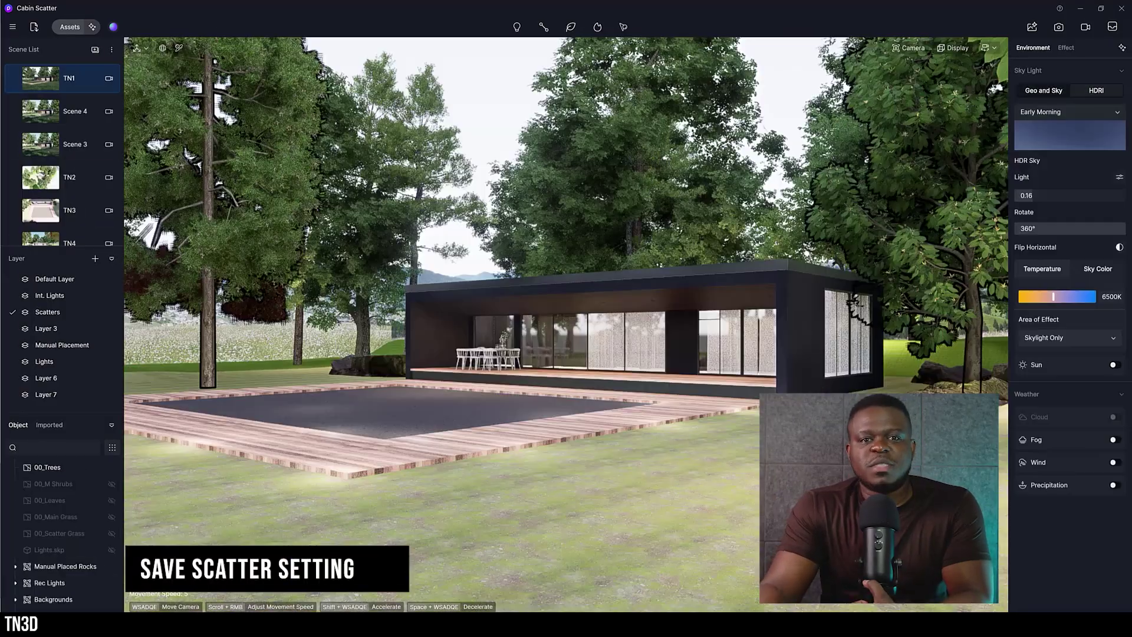
pyautogui.click(47, 467)
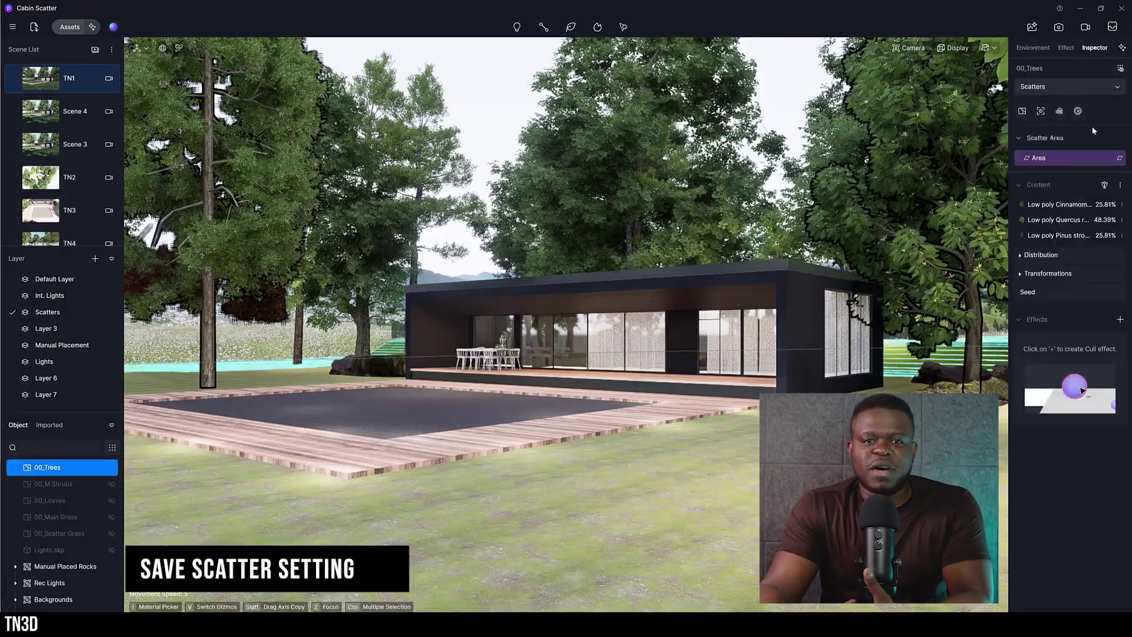
pyautogui.click(1079, 111)
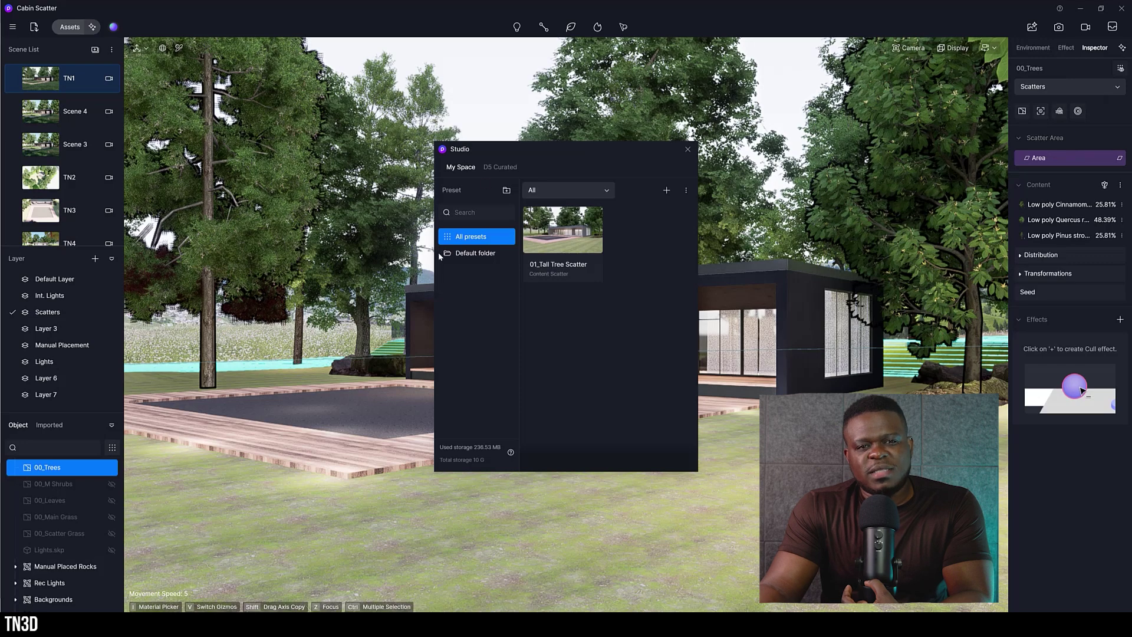
pyautogui.write('00')
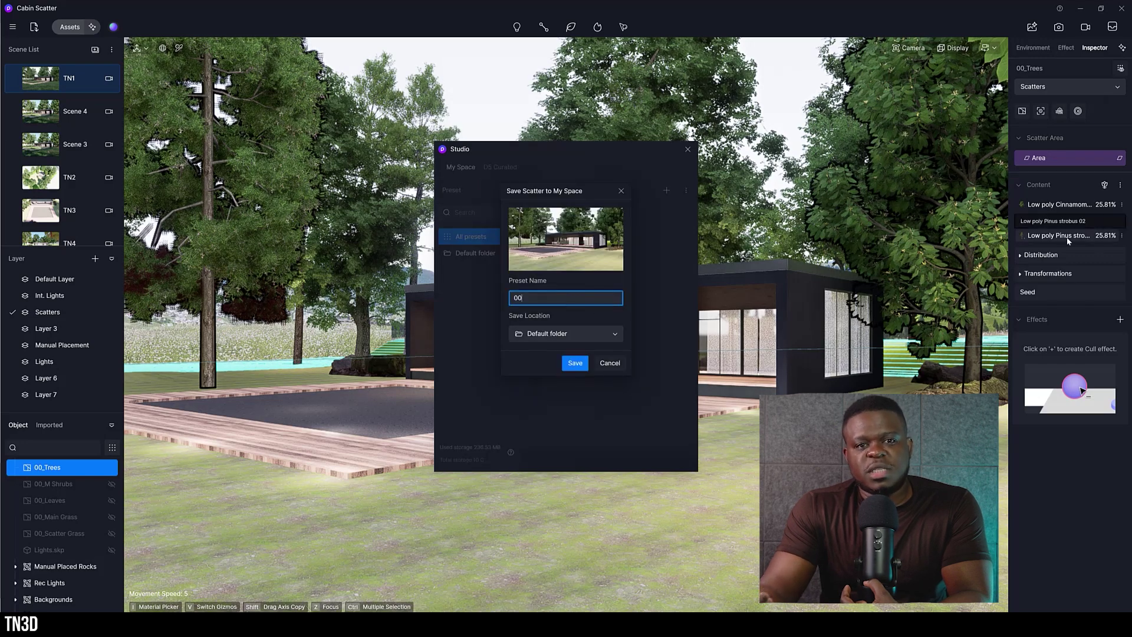
pyautogui.write('_Scatter 1 Pres')
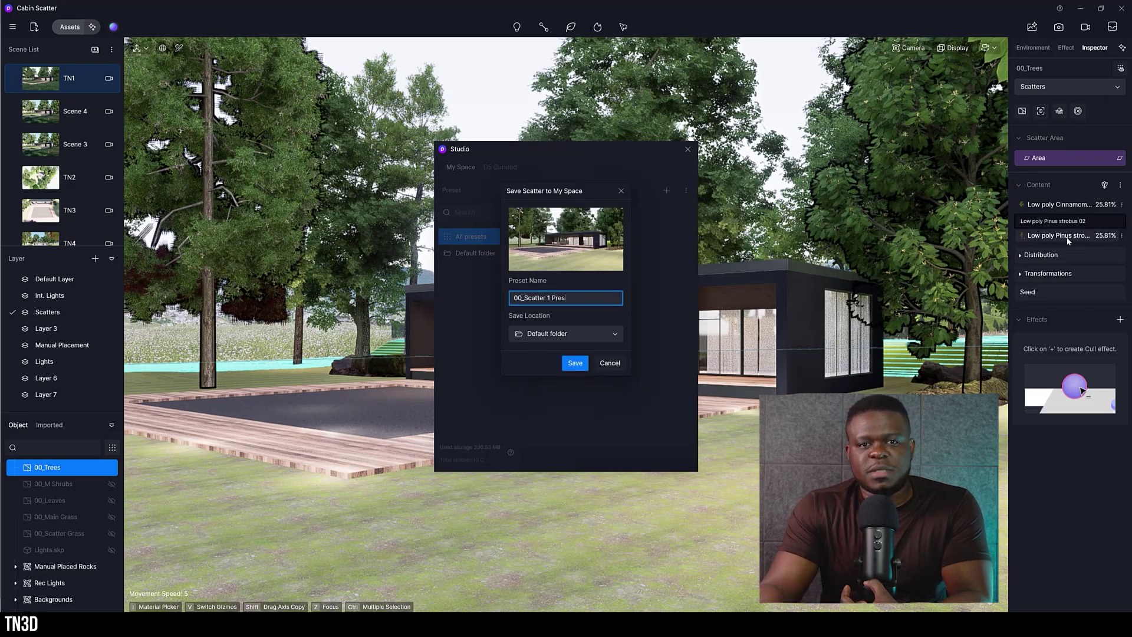
pyautogui.write('et')
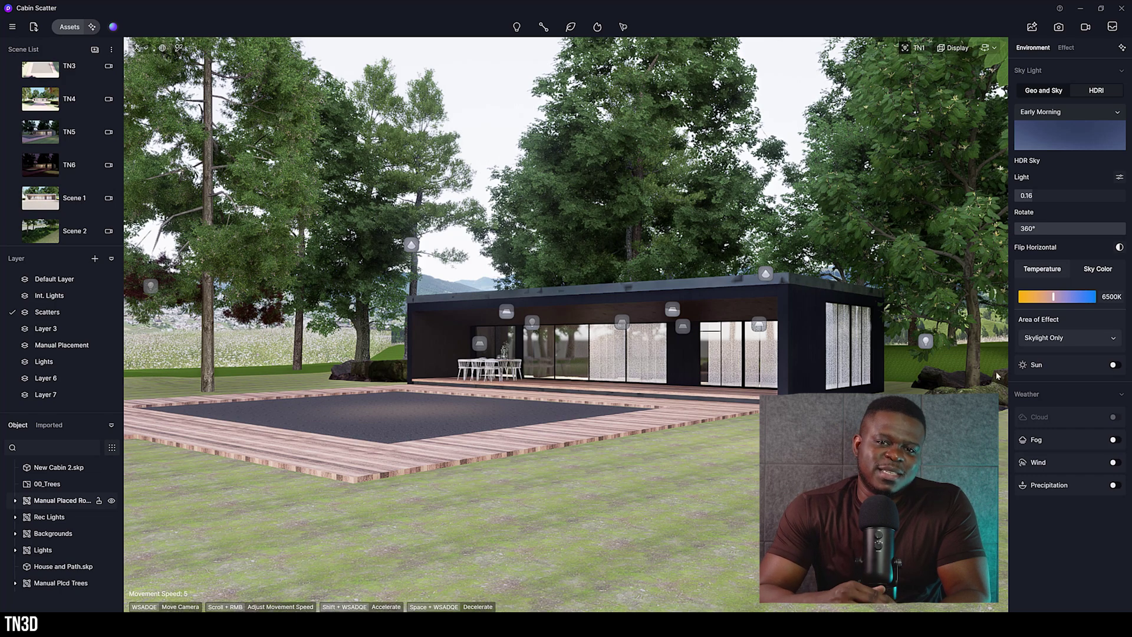
# - In the TN2 scene view, create a material-based scatter area from the outer green ground surrounding the cabin plot
pyautogui.scroll(3, 47, 117)
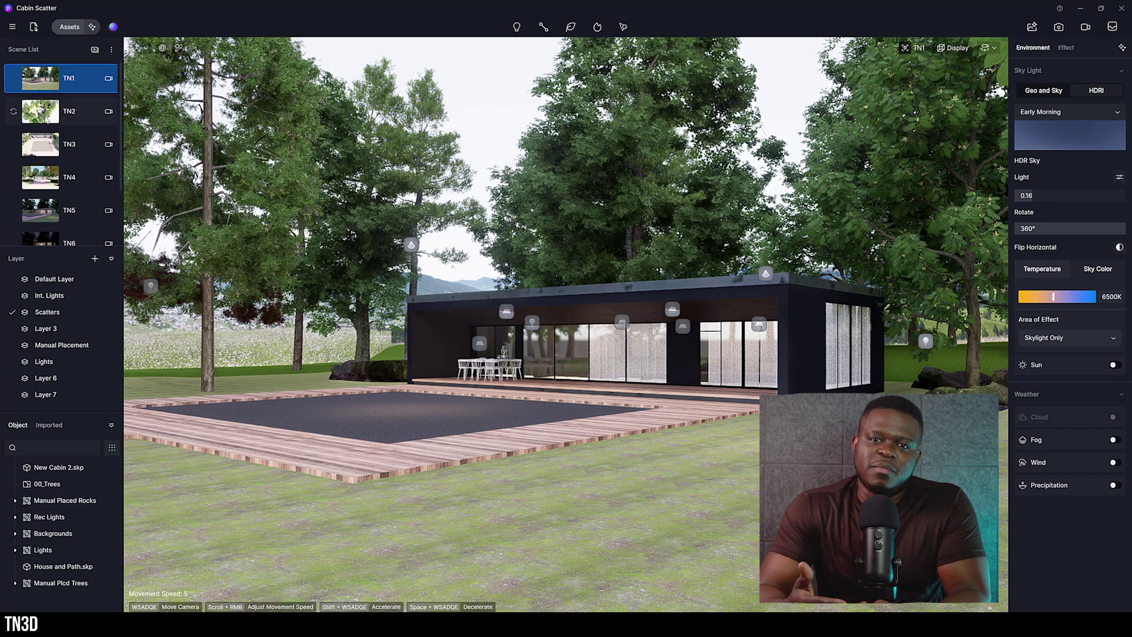
pyautogui.click(47, 118)
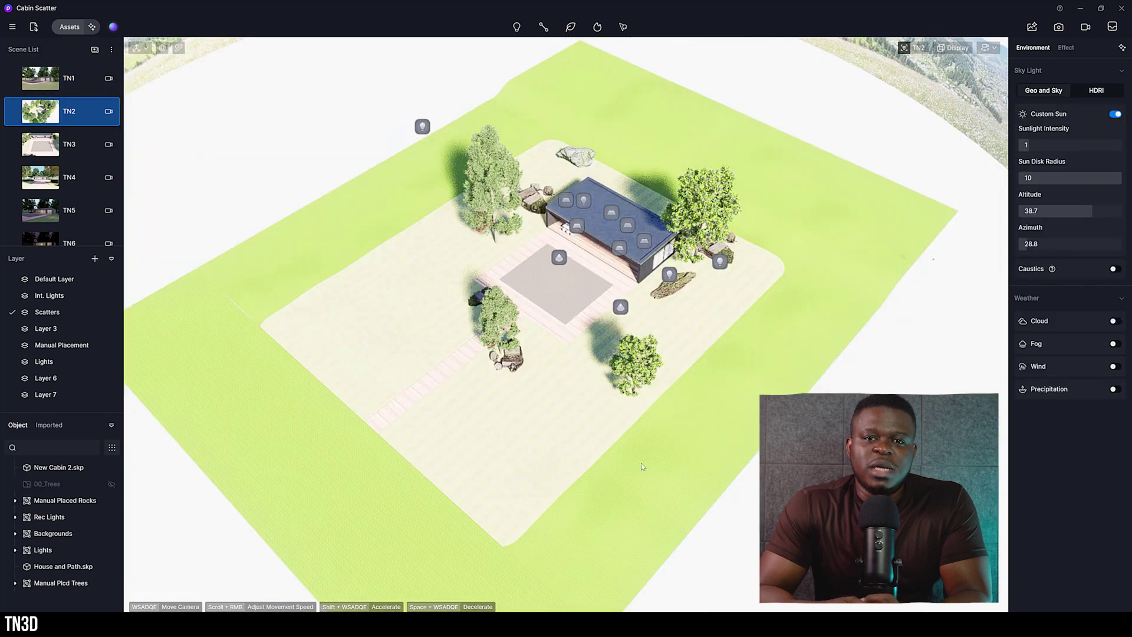
pyautogui.click(630, 27)
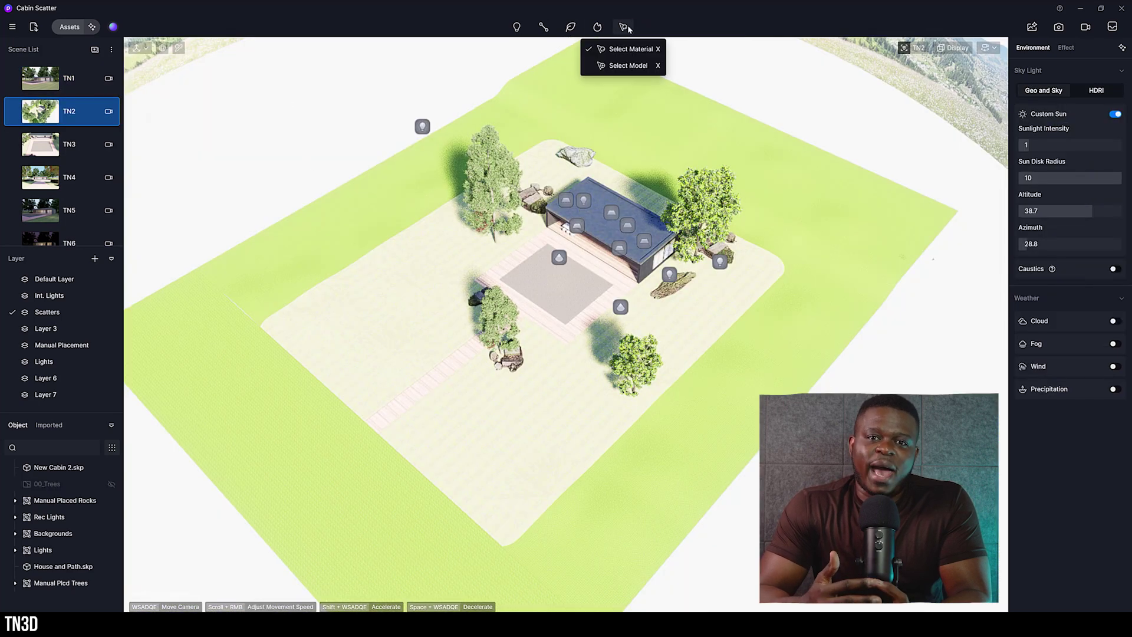
pyautogui.click(646, 49)
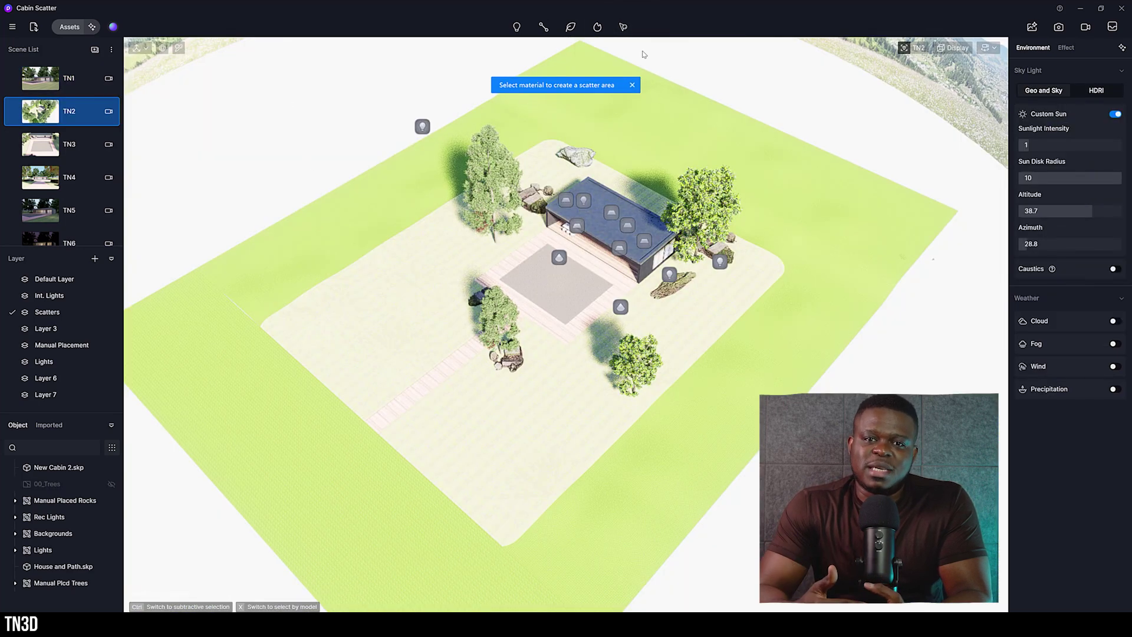
pyautogui.click(579, 118)
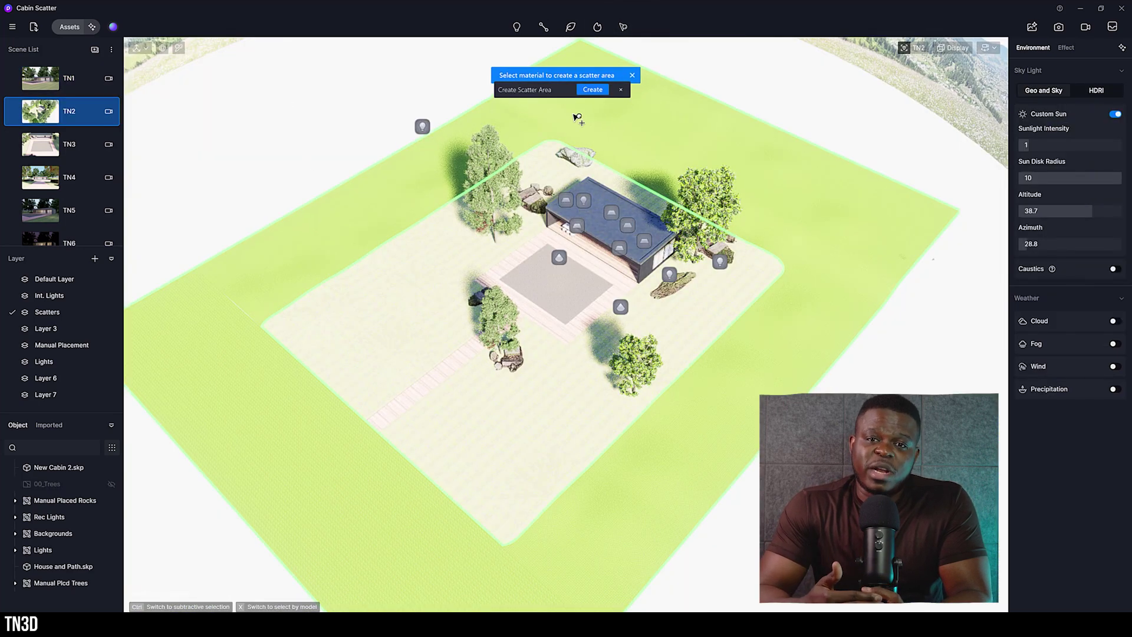
pyautogui.click(582, 91)
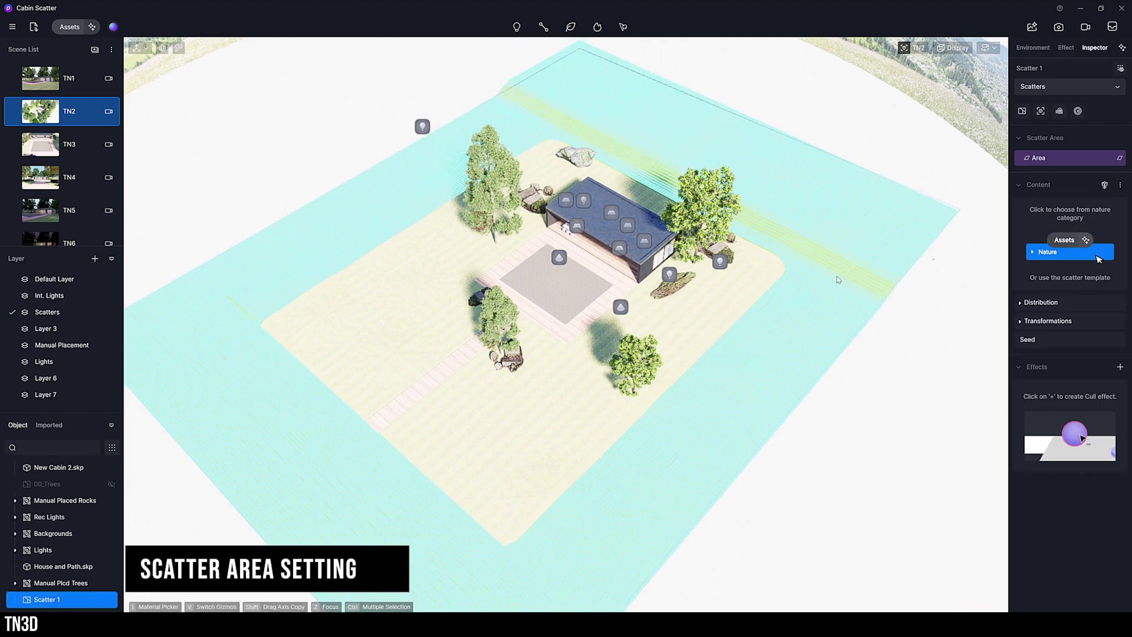
# - Split the new scatter area using Image Divide with the purple-and-green checker preset
pyautogui.click(1039, 185)
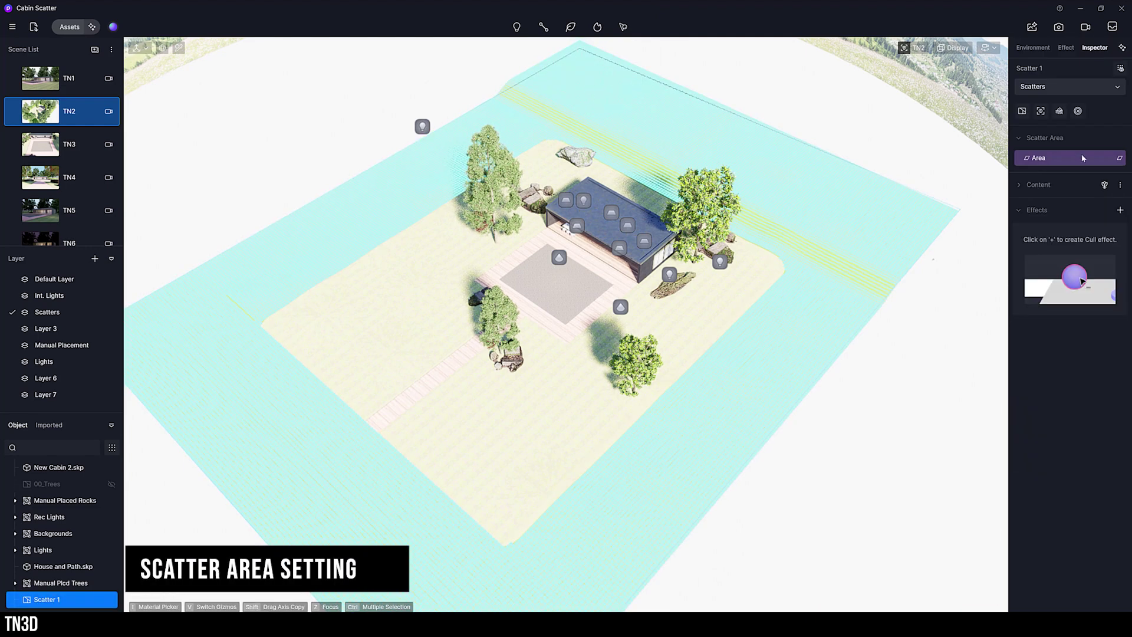
pyautogui.click(1121, 159)
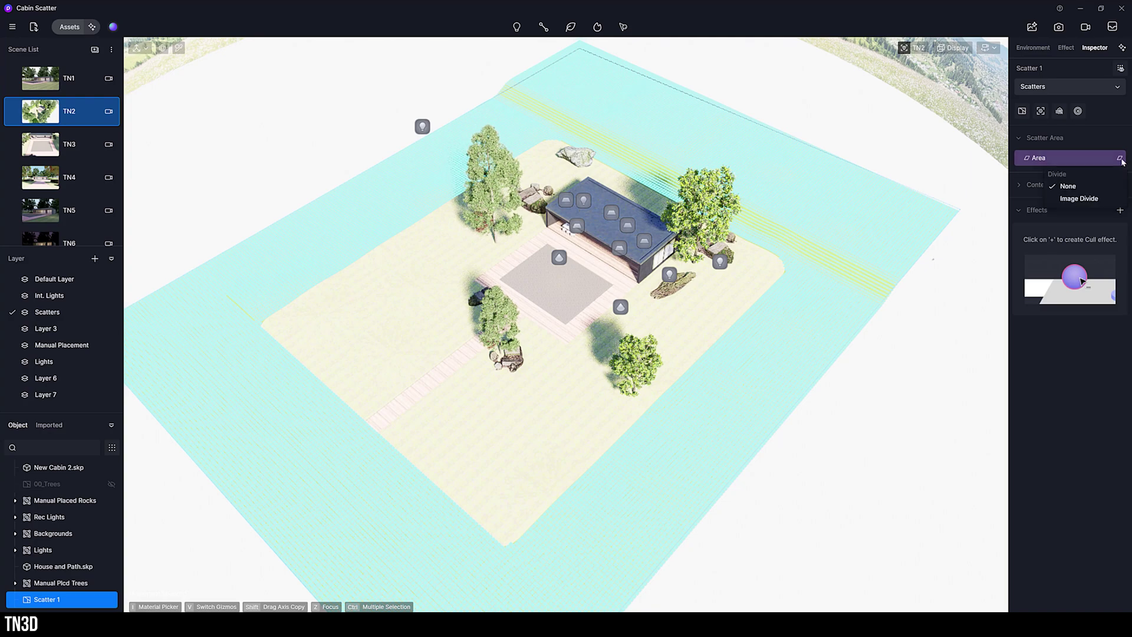
pyautogui.click(1093, 198)
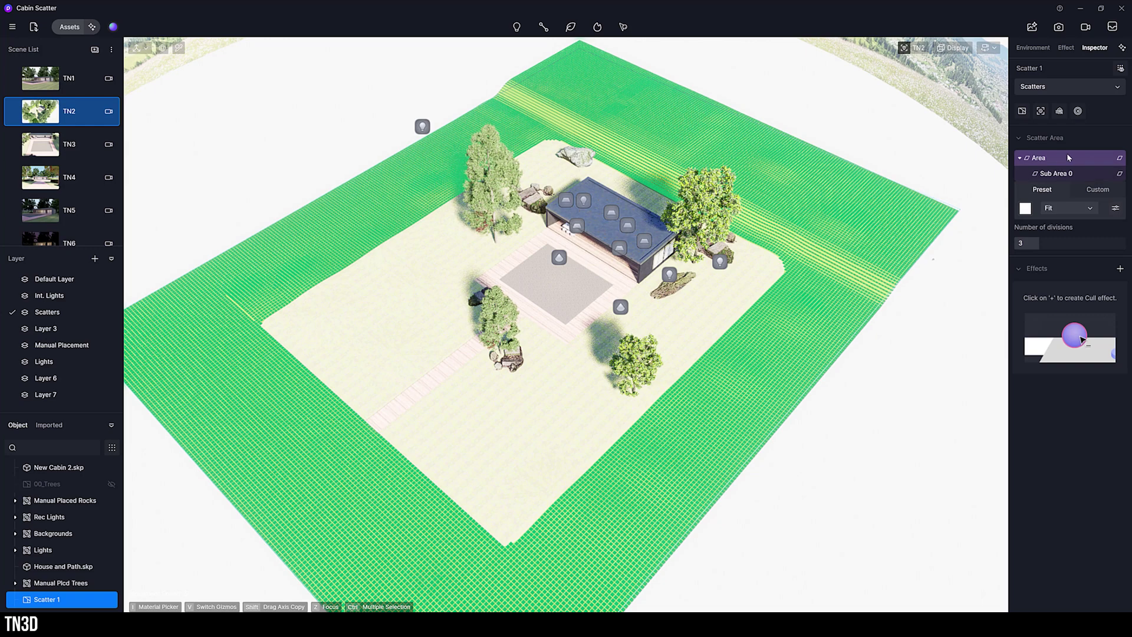
pyautogui.click(1029, 210)
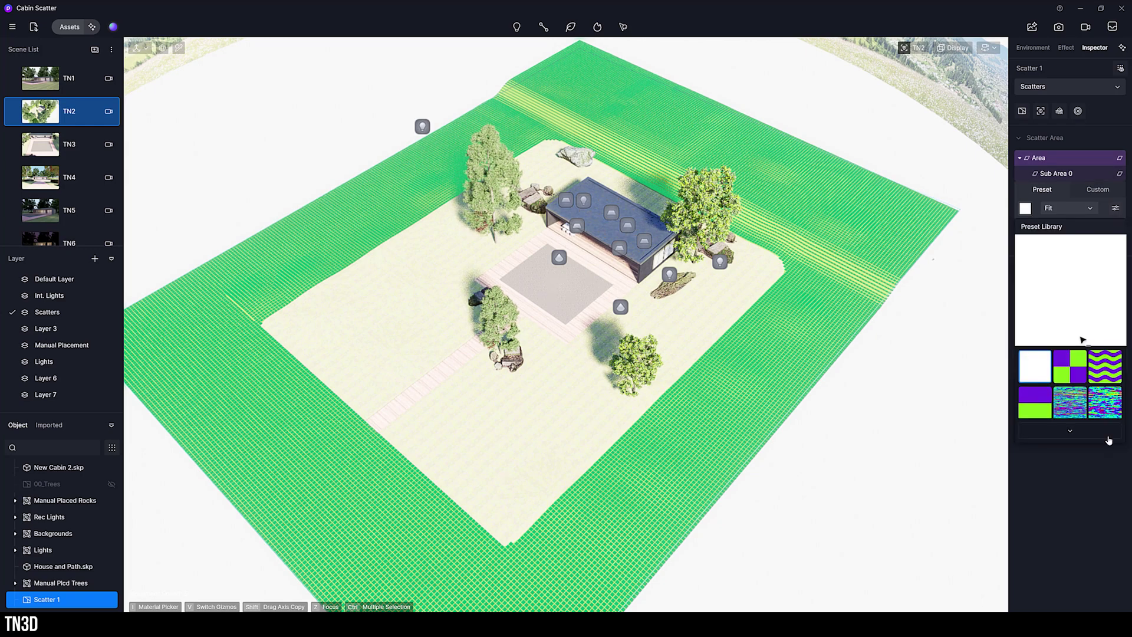
pyautogui.click(1070, 430)
pyautogui.click(1073, 376)
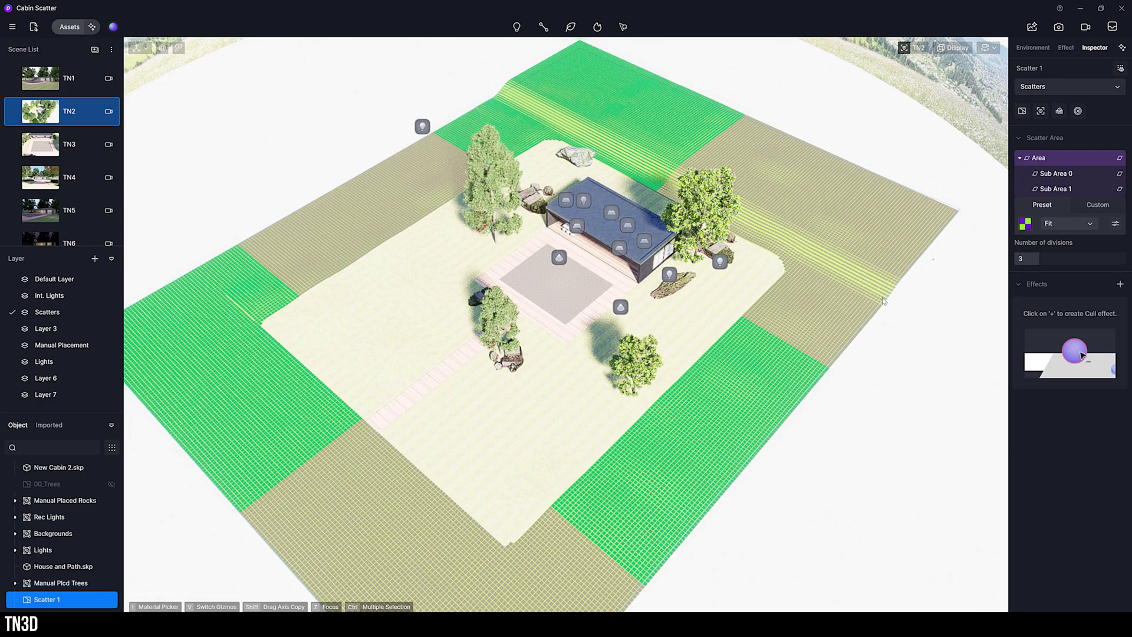
# - Divide Sub Area 0 of the checkered scatter area further with the wavy purple-and-green preset
pyautogui.click(1055, 188)
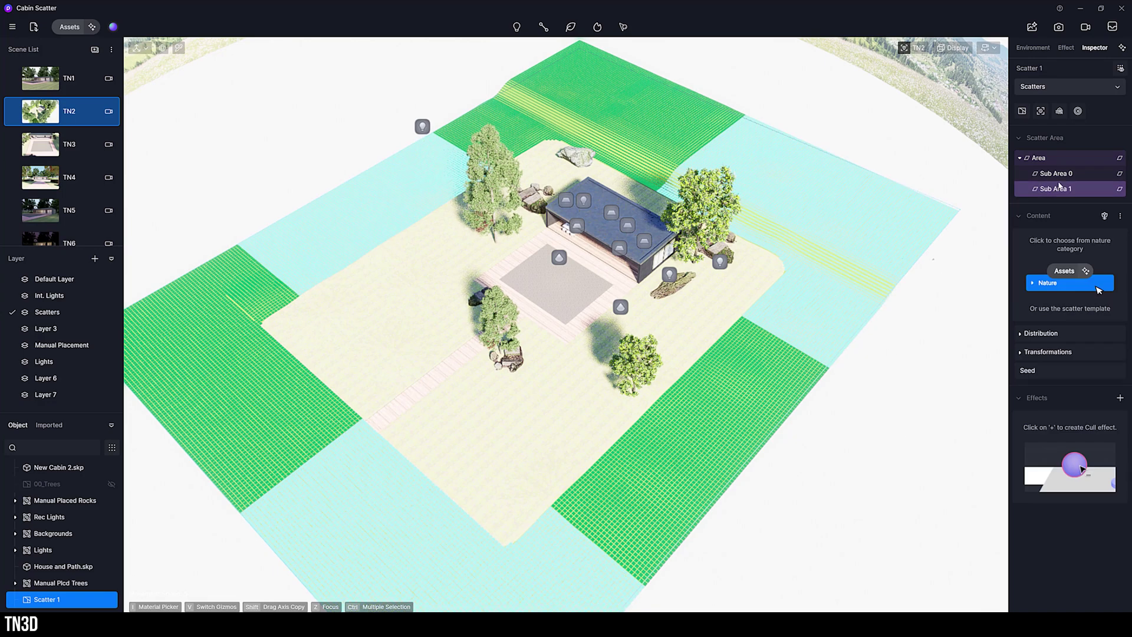
pyautogui.click(1059, 177)
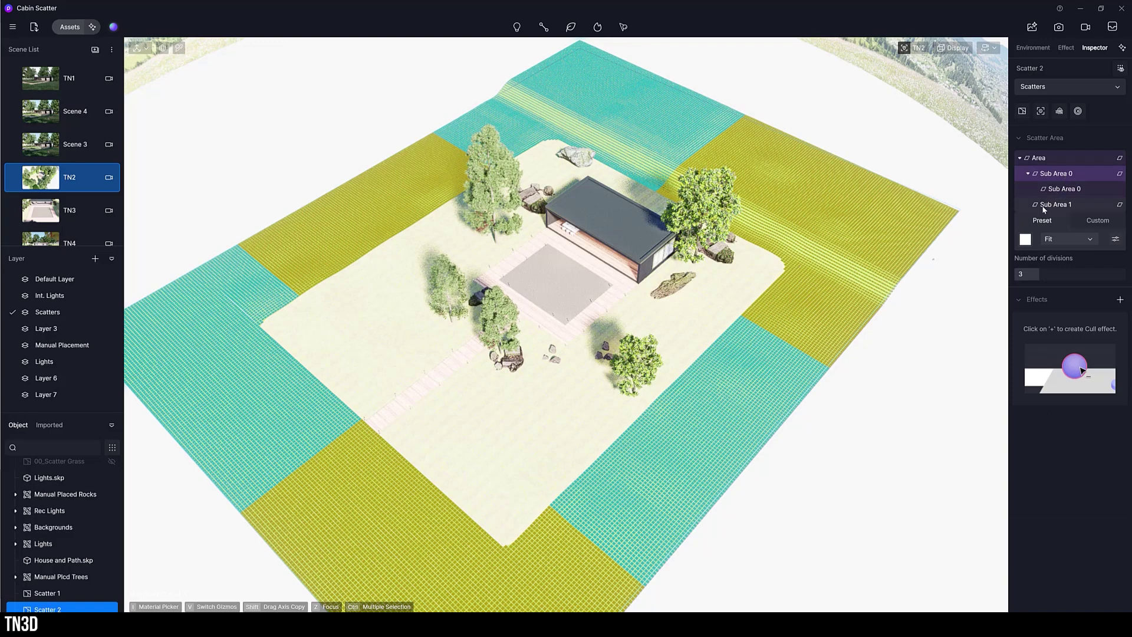
pyautogui.click(1029, 241)
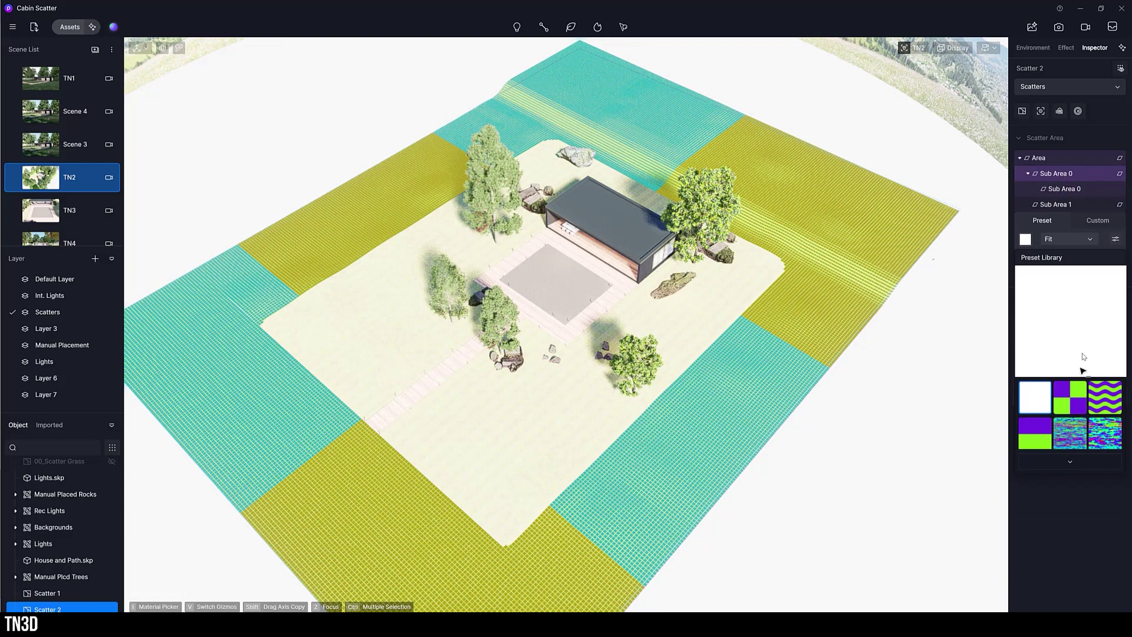
pyautogui.click(1114, 402)
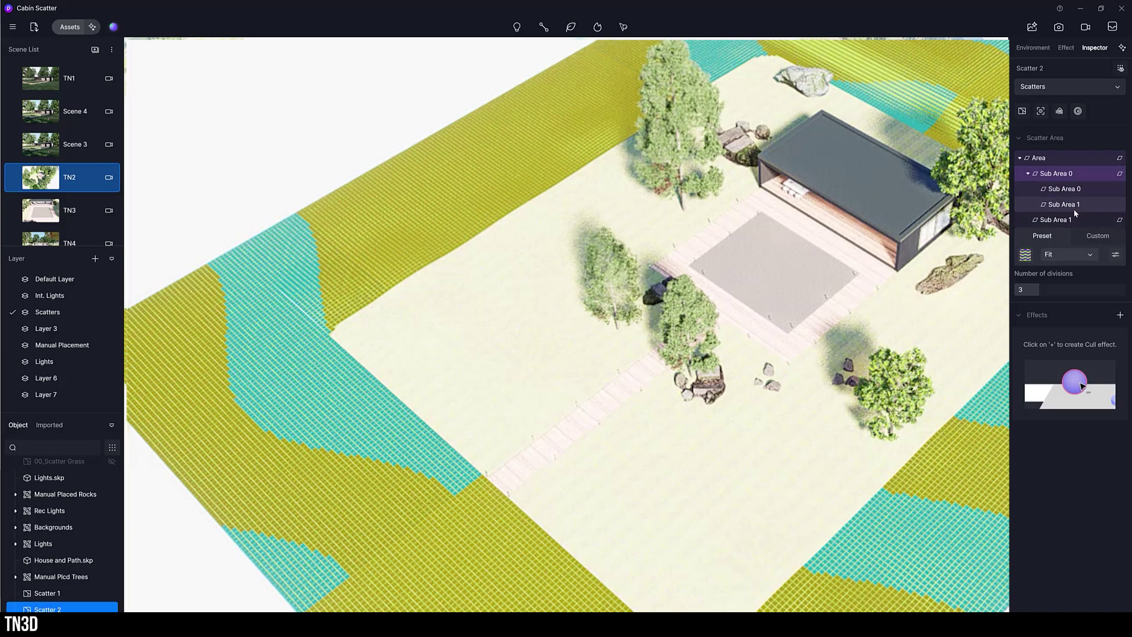
# - Replace the nested division map of Sub Area 0 with a multicoloured banded preset and select its nested Sub Area 2
pyautogui.click(1025, 254)
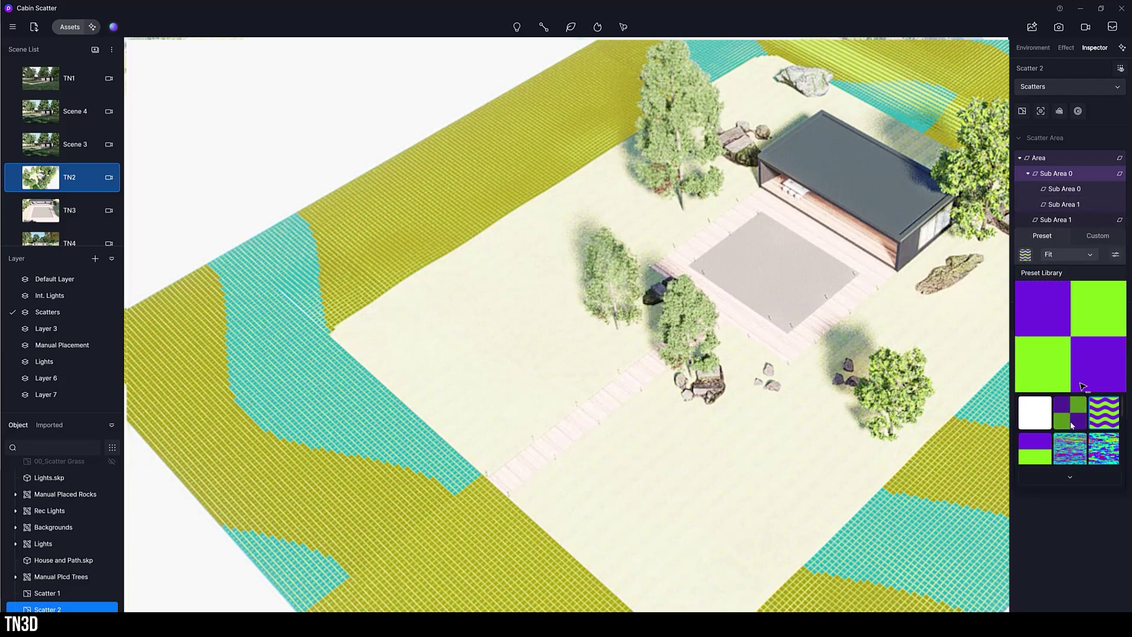
pyautogui.scroll(-5, 1070, 427)
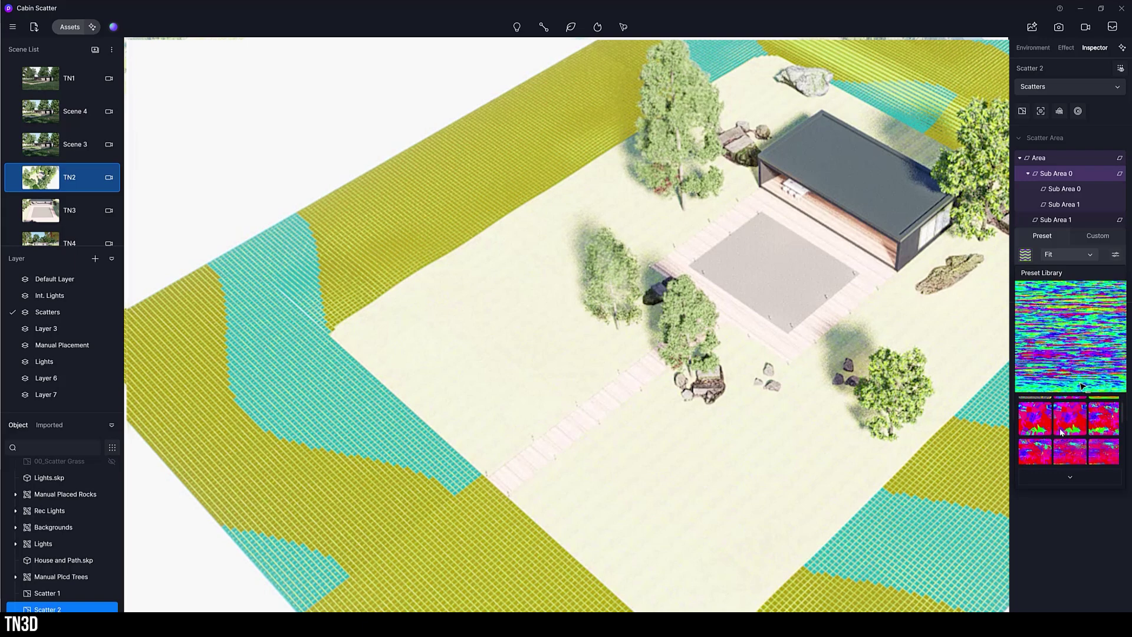
pyautogui.scroll(-3, 1055, 425)
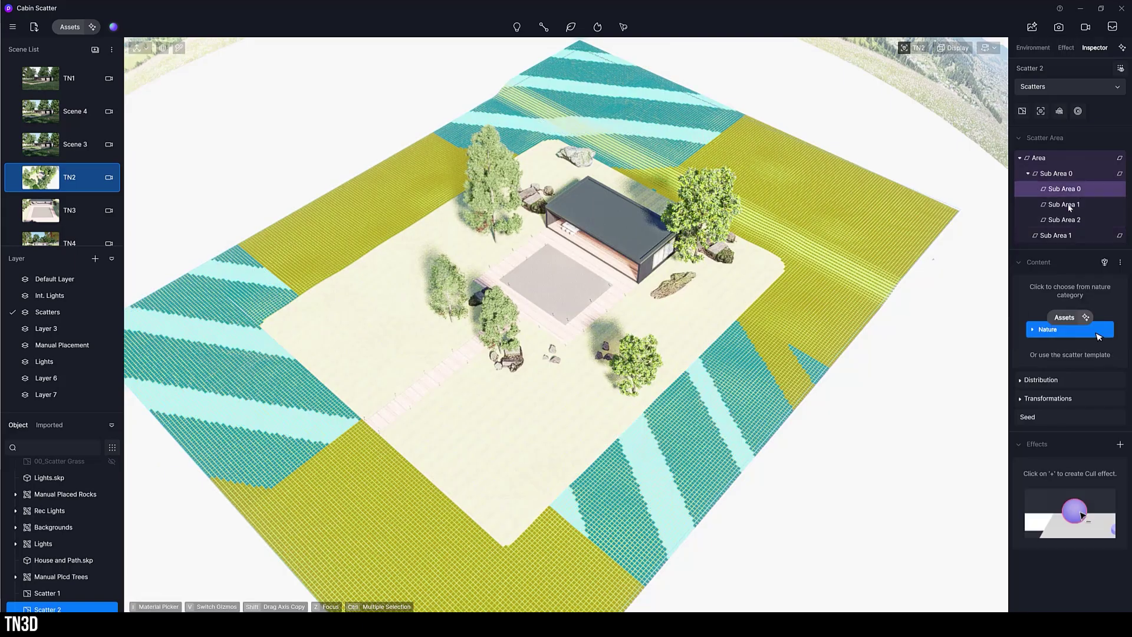
pyautogui.click(1060, 221)
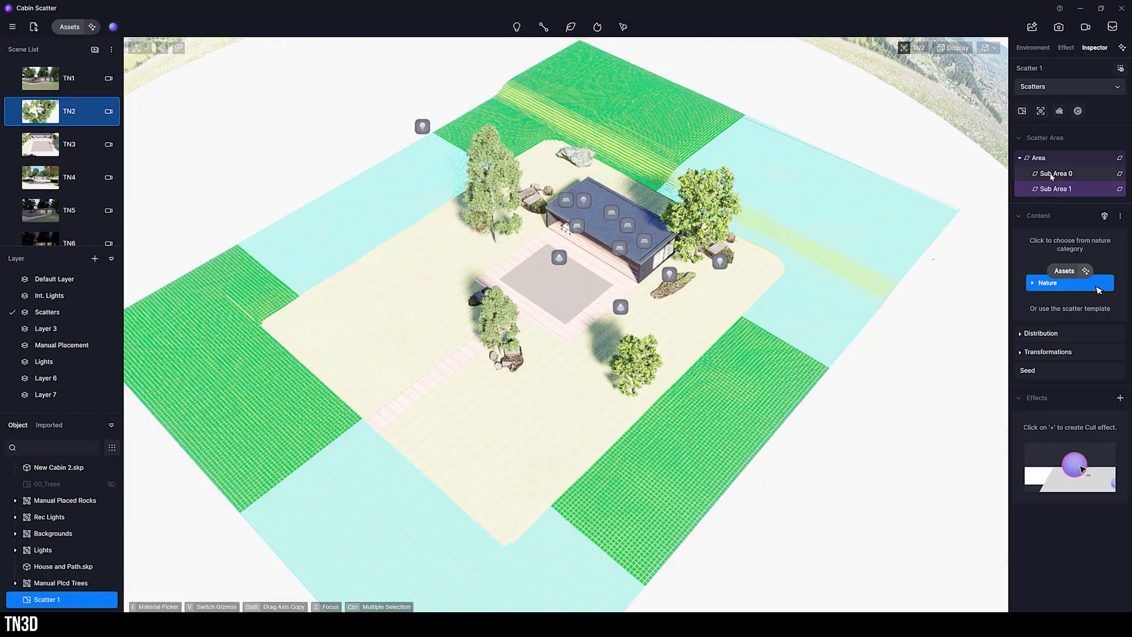
# - Change the division map of Scatter 1's whole area to the red-and-blue irregular cell preset
pyautogui.click(1054, 159)
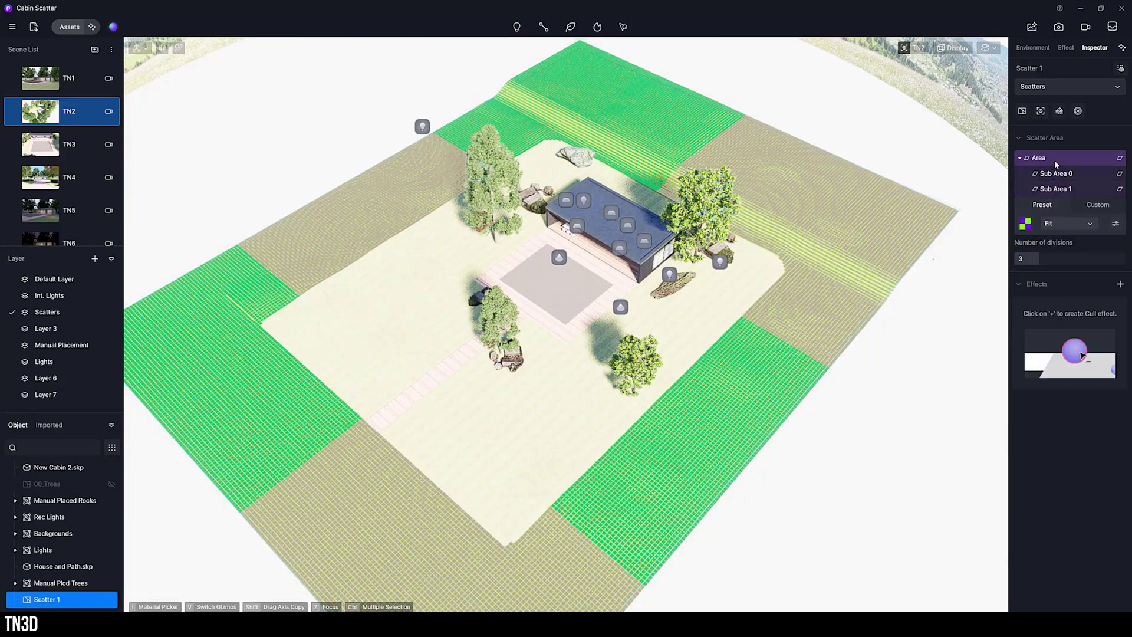
pyautogui.click(1032, 227)
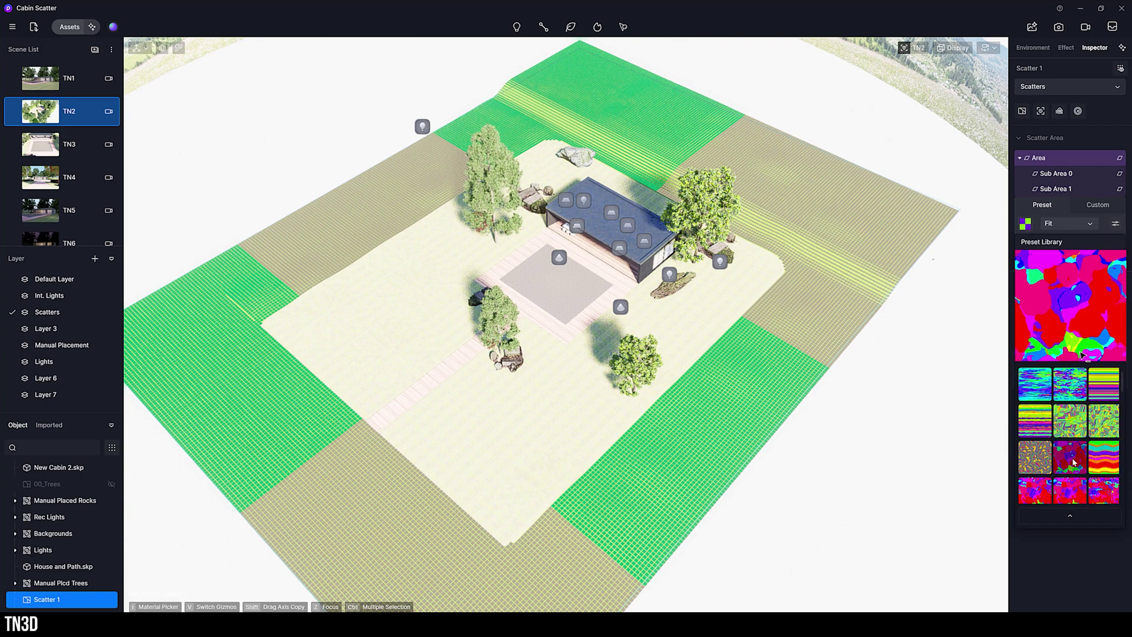
pyautogui.click(1073, 461)
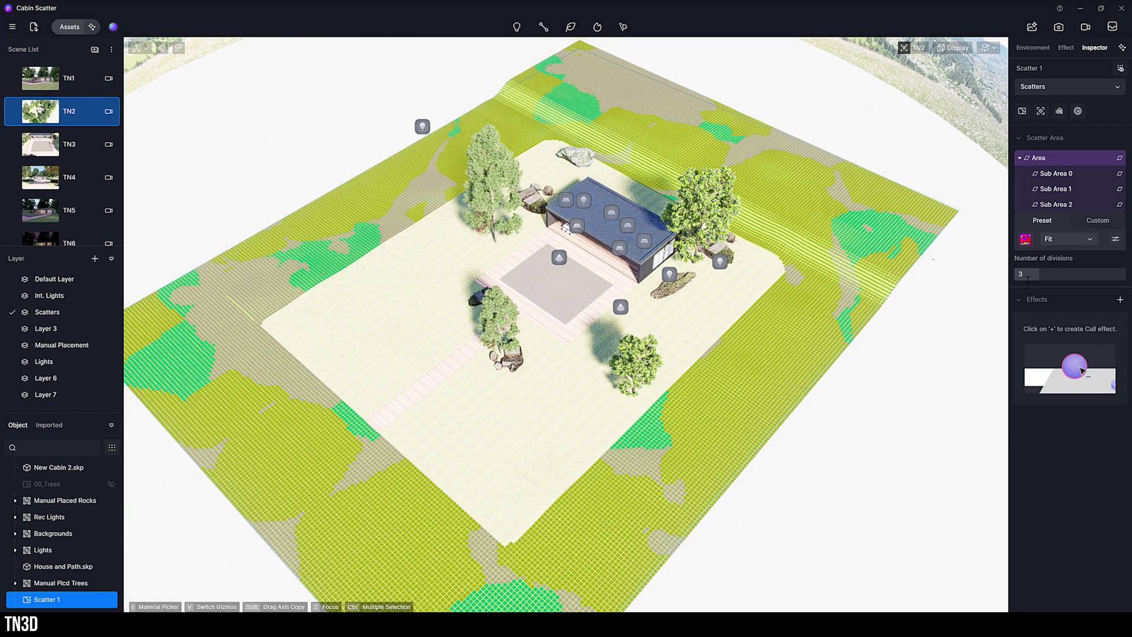
# - Set the number of divisions of Scatter 1's area to 4 and select Sub Area 2 and Sub Area 3 in turn
pyautogui.click(1028, 277)
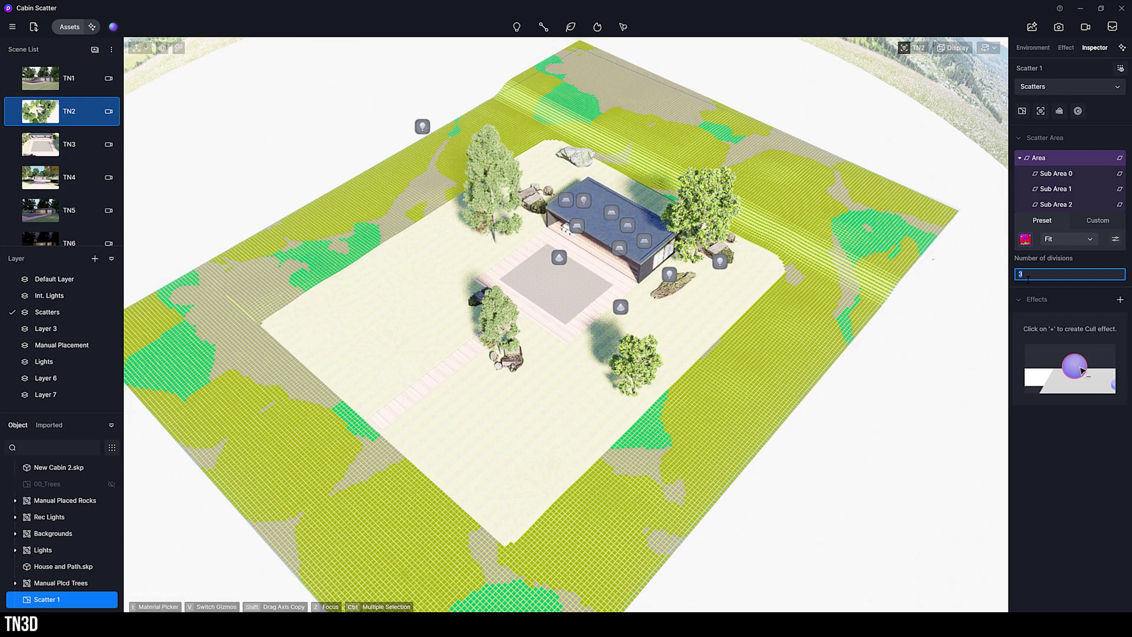
pyautogui.write('4')
pyautogui.press('Return')
pyautogui.click(1055, 203)
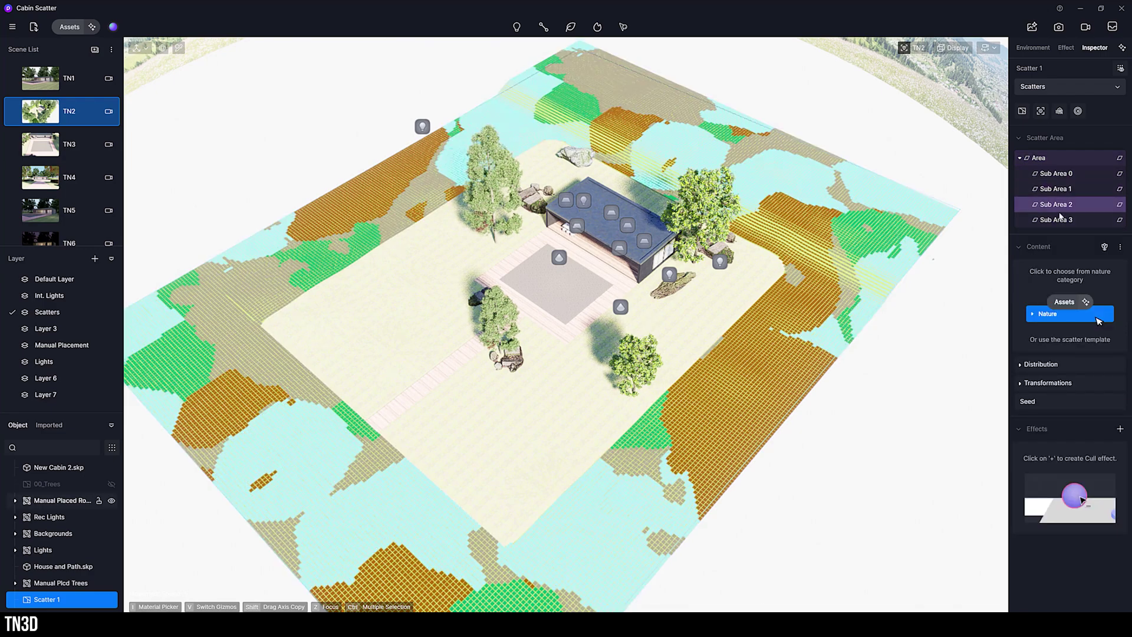
pyautogui.click(1059, 219)
# - Return the whole scatter area to 3 divisions
pyautogui.click(1038, 158)
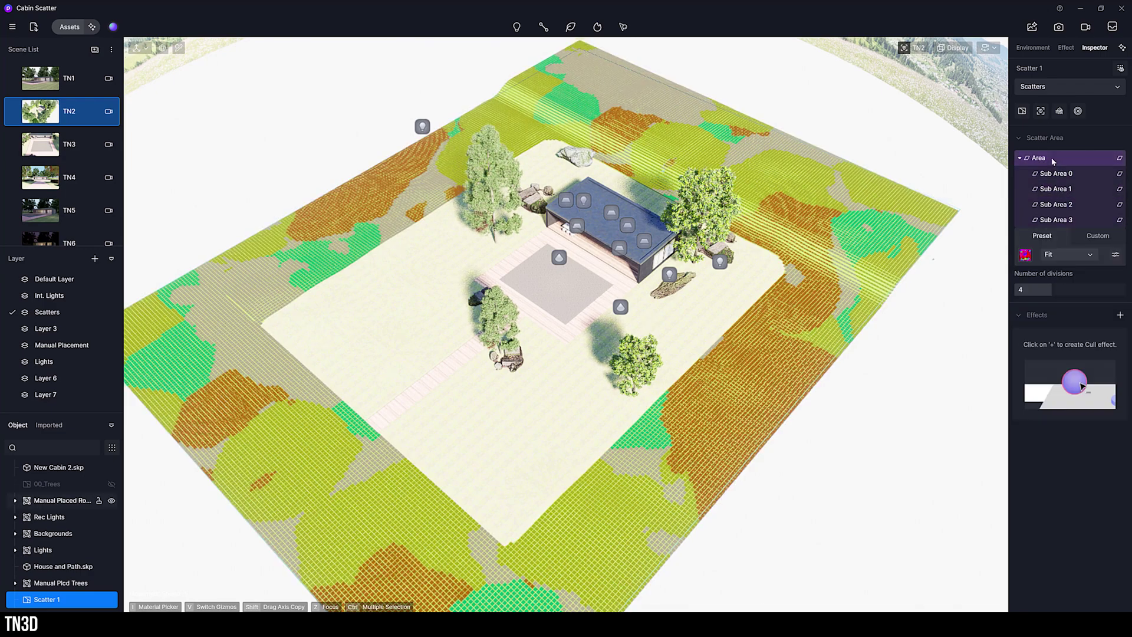
pyautogui.click(1028, 285)
pyautogui.write('3')
pyautogui.press('Return')
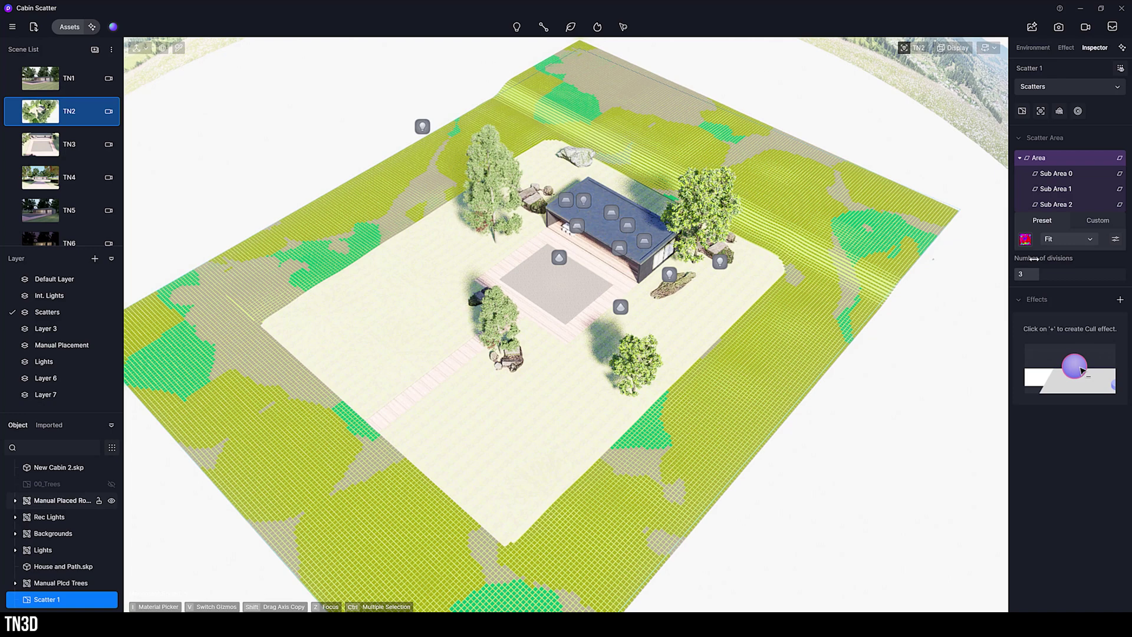
# - Try the Stretch mapping for the area's division map, and settle on Tile
pyautogui.click(1087, 240)
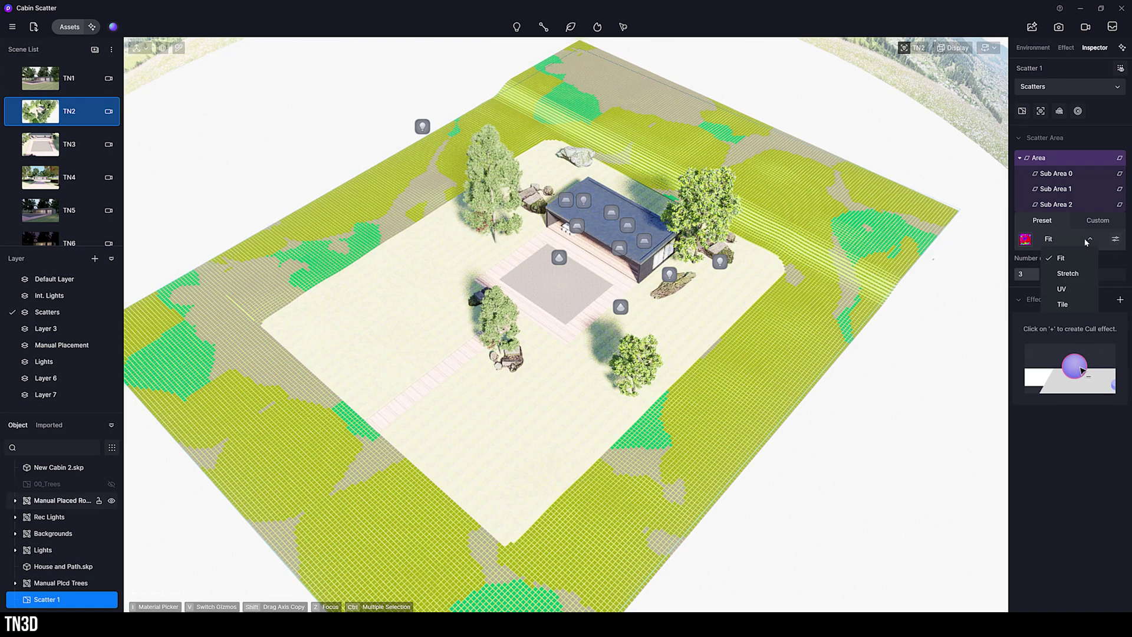
pyautogui.click(1068, 273)
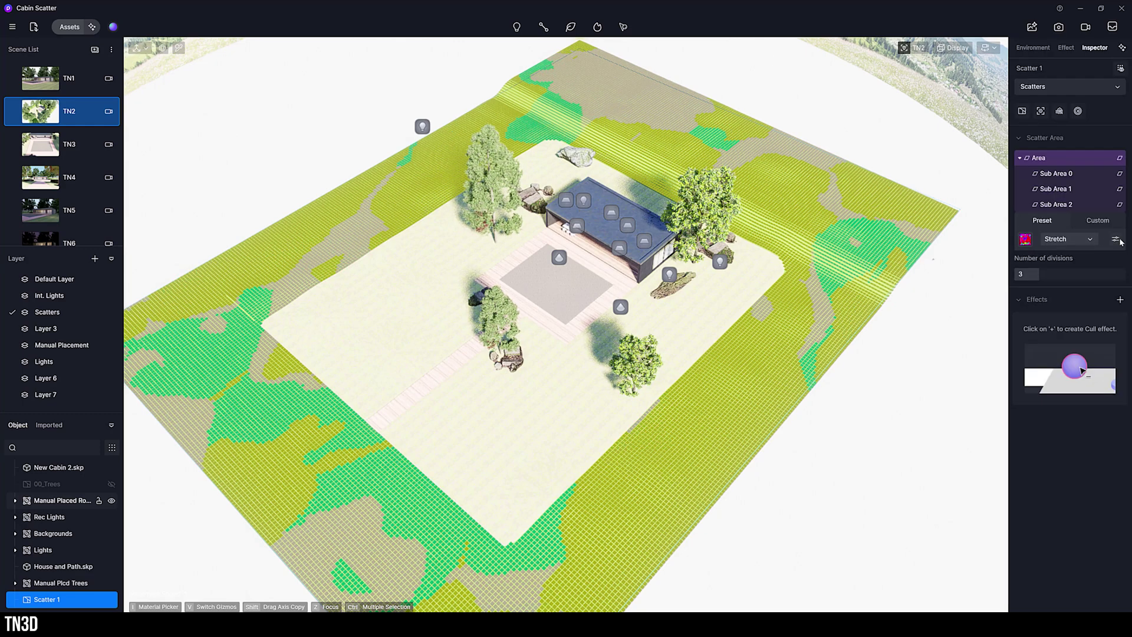
pyautogui.click(1088, 239)
pyautogui.click(1062, 303)
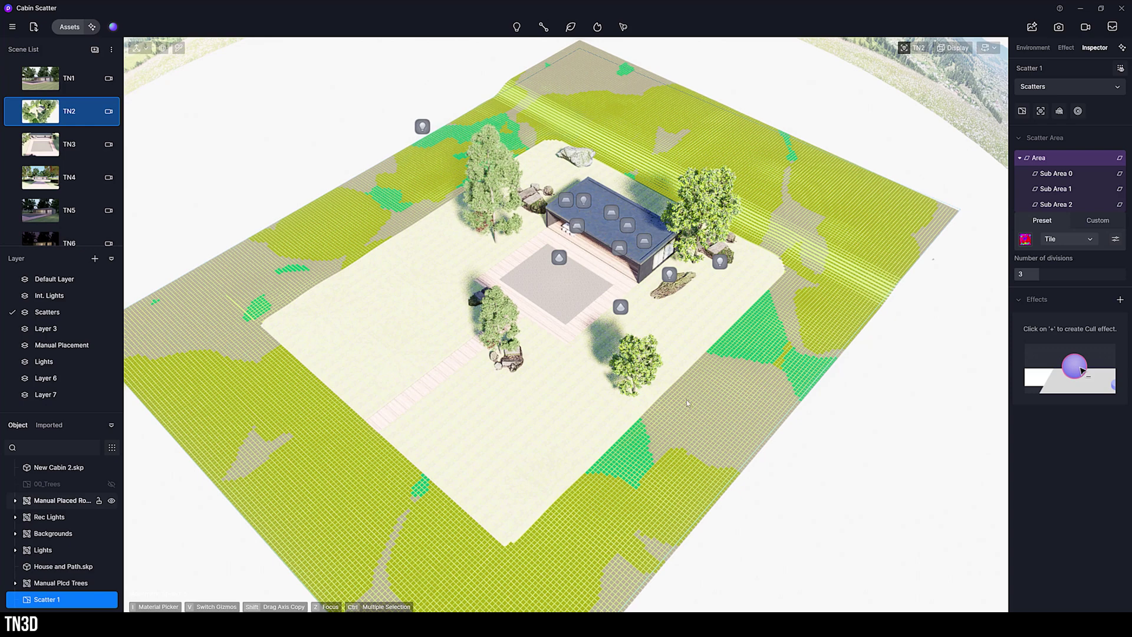
# - Add the favourite assets Golden Privet 01 and Olea europaea 01 as the scatter content of Sub Area 0
pyautogui.click(1055, 173)
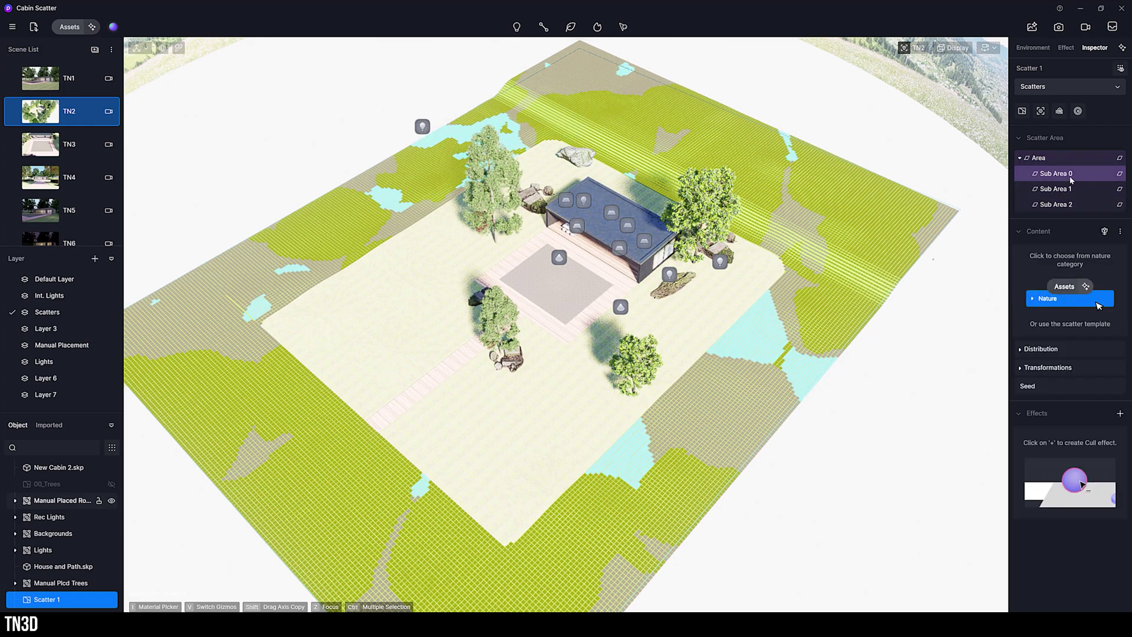
pyautogui.click(1104, 231)
pyautogui.scroll(-2, 288, 237)
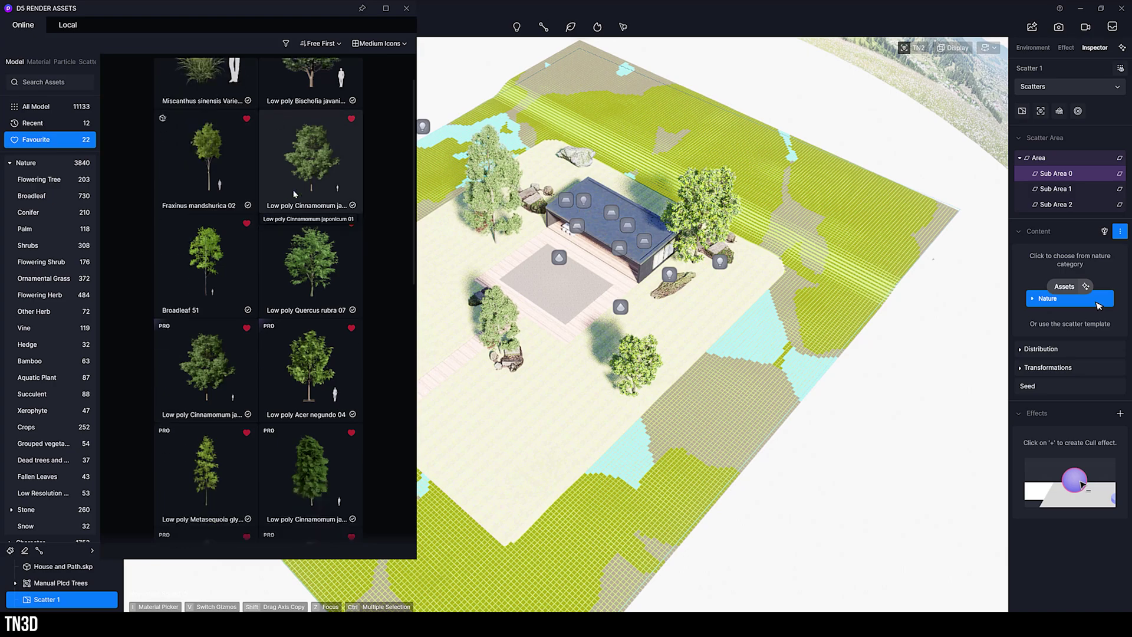
pyautogui.click(307, 249)
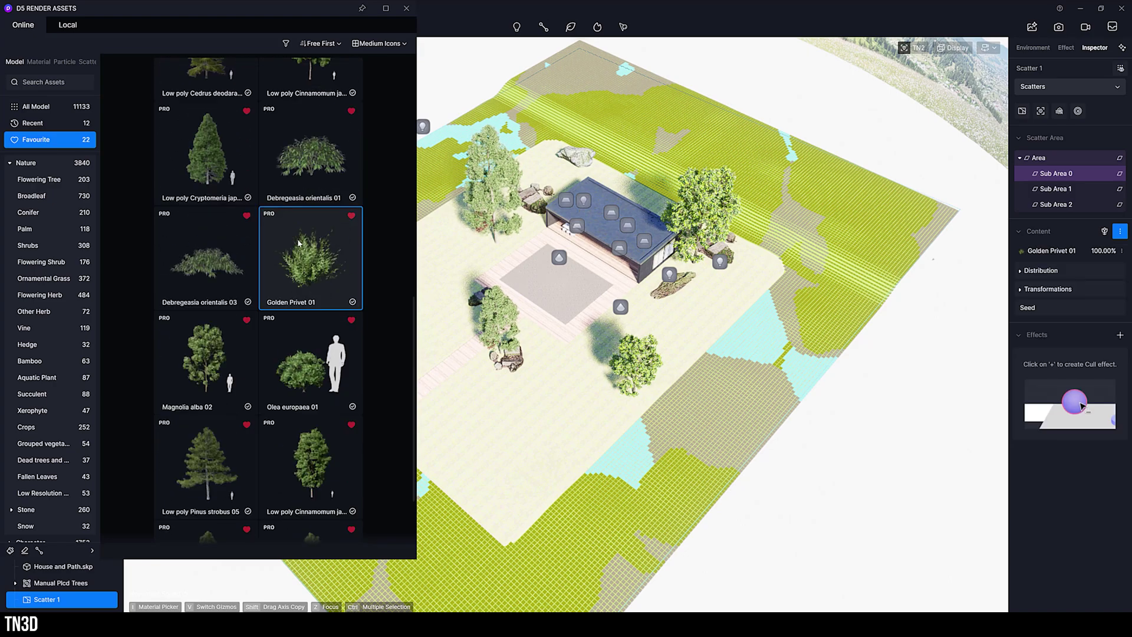
pyautogui.click(311, 359)
# - Look at the ground in the Scene 2 view and raise Sub Area 0's scatter density to 700 pt/100㎡
pyautogui.click(40, 231)
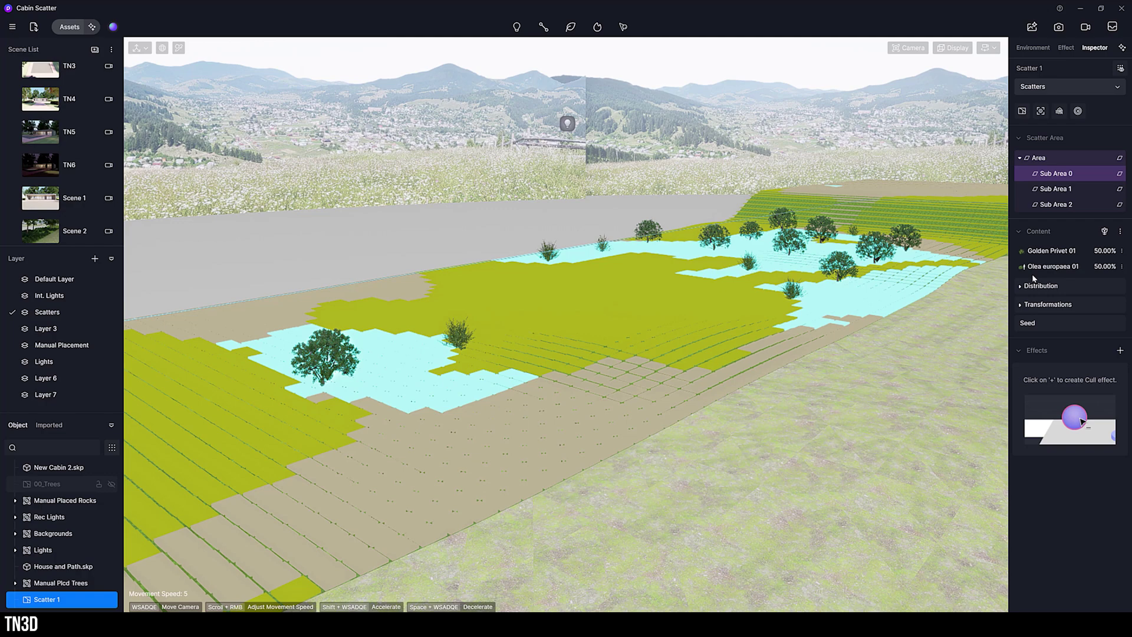
pyautogui.click(1035, 287)
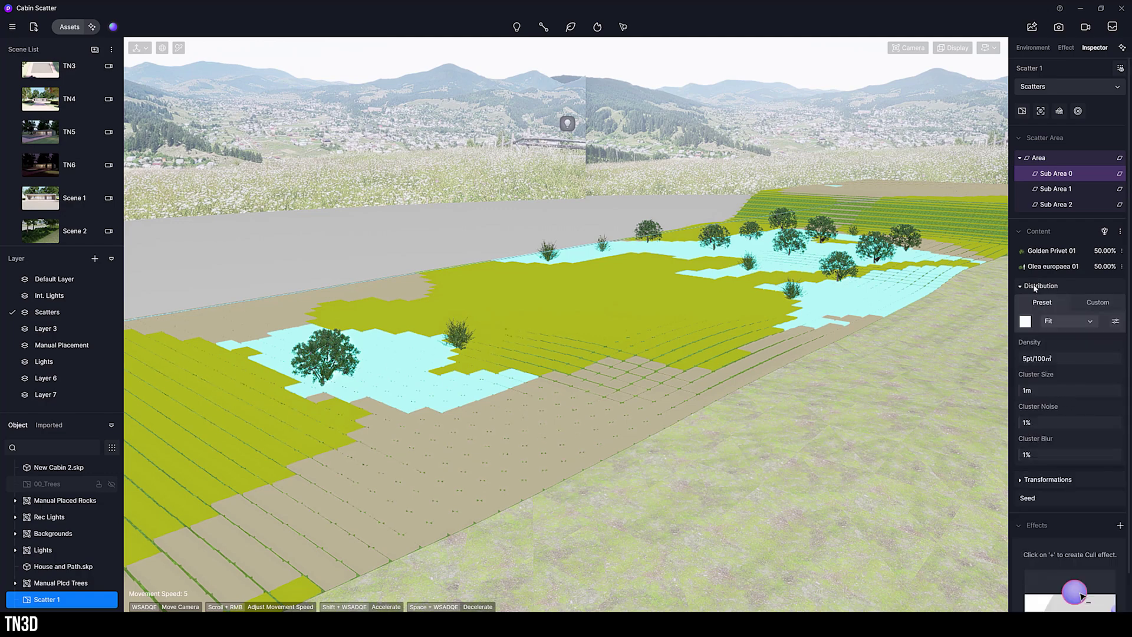
pyautogui.click(1032, 358)
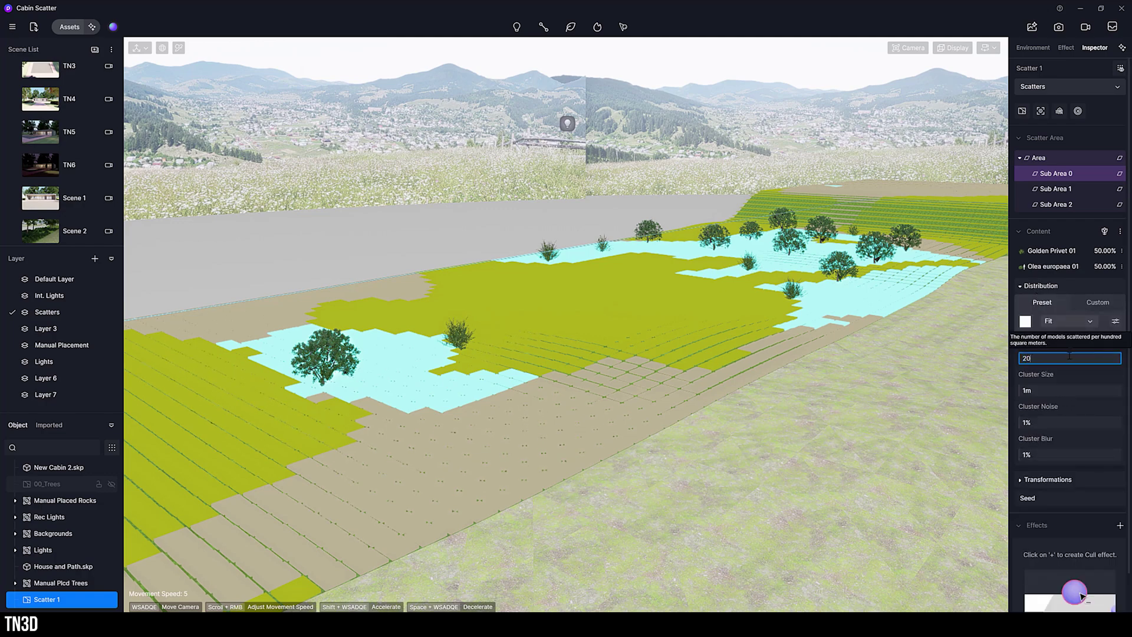
pyautogui.press('Return')
pyautogui.moveTo(1069, 356); pyautogui.dragTo(1043, 358)
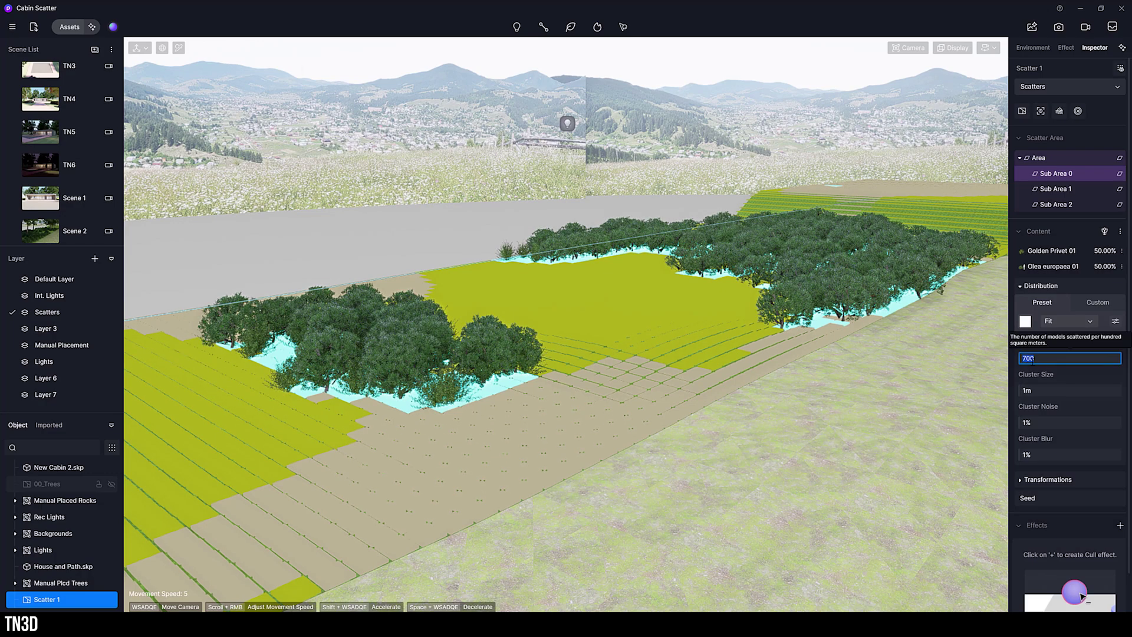
# - Fill Sub Area 1 with Golden Privet 01, Debregeasia orientalis and Olea europaea 01 at a density of 20 pt/100㎡
pyautogui.click(1069, 189)
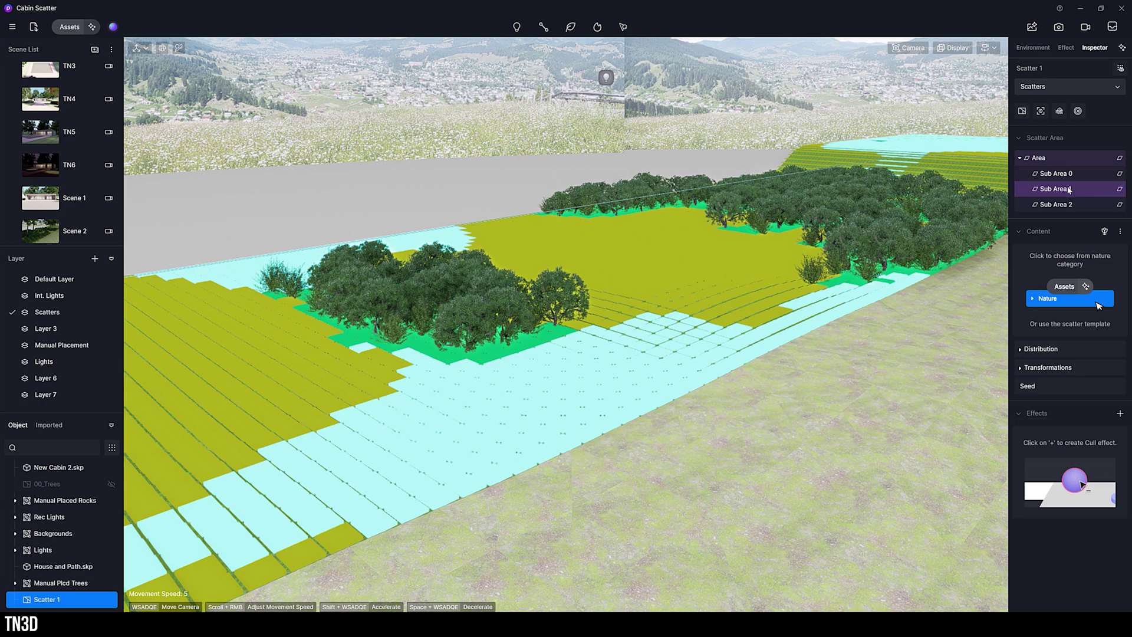
pyautogui.click(1105, 269)
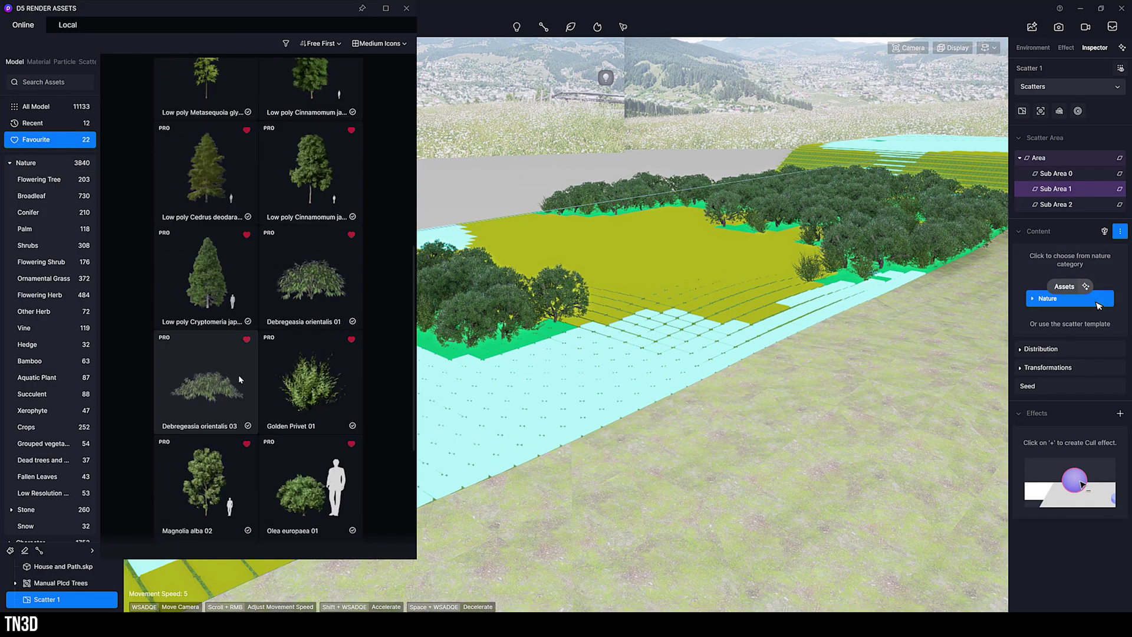
pyautogui.click(295, 395)
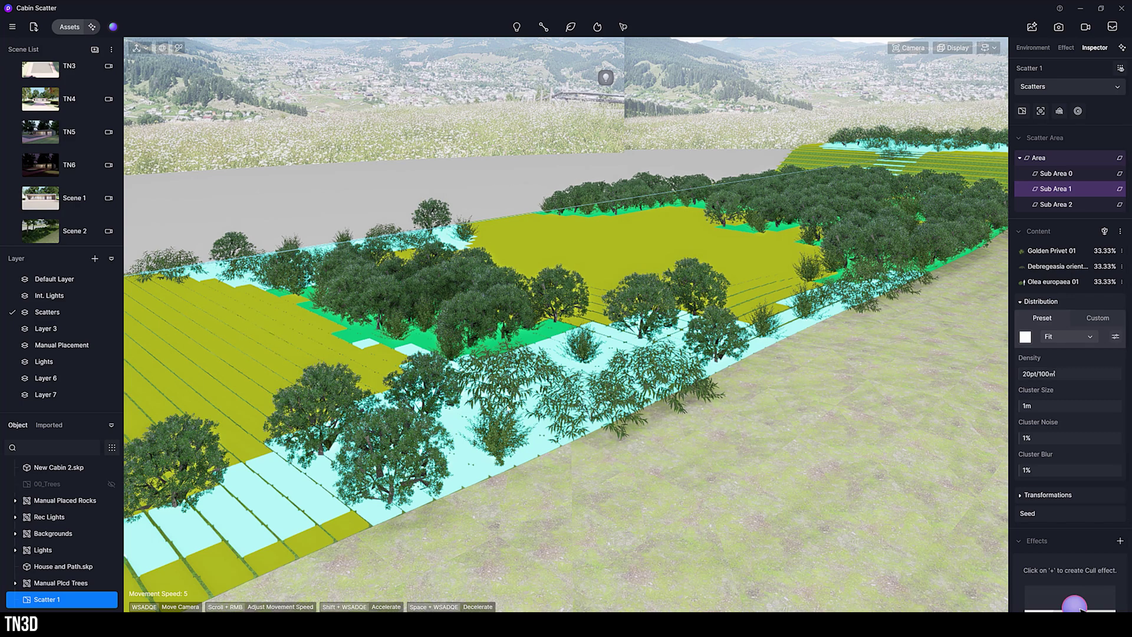
# - Fill Sub Area 2 with Miscanthus sinensis at a density of 100 pt/100㎡ and view the whole site
pyautogui.click(1077, 204)
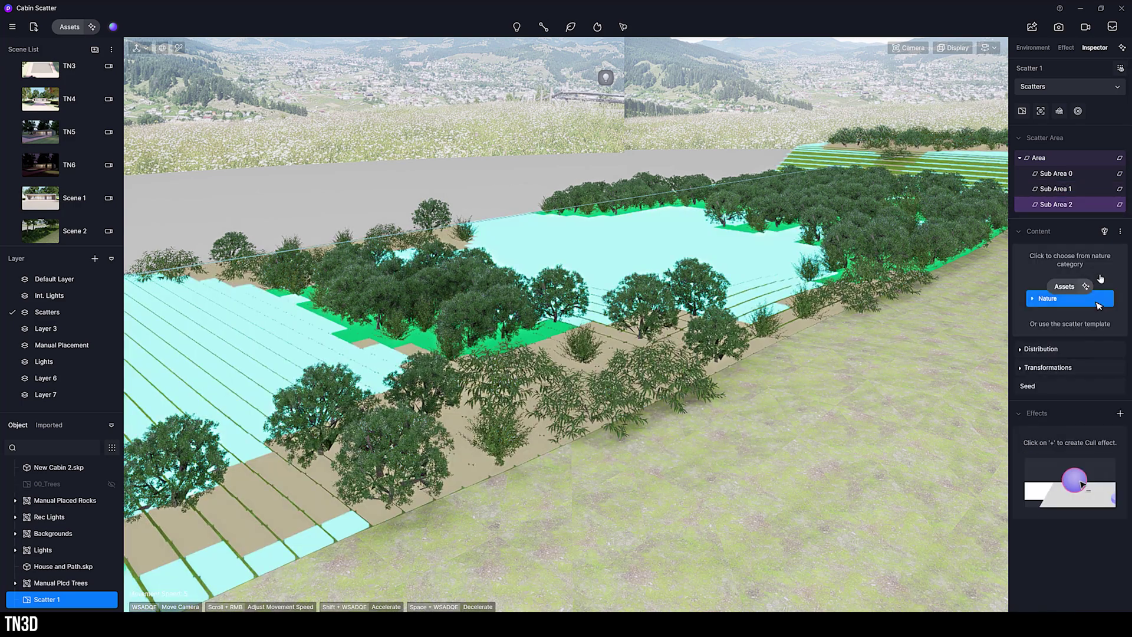
pyautogui.click(1097, 306)
pyautogui.click(310, 106)
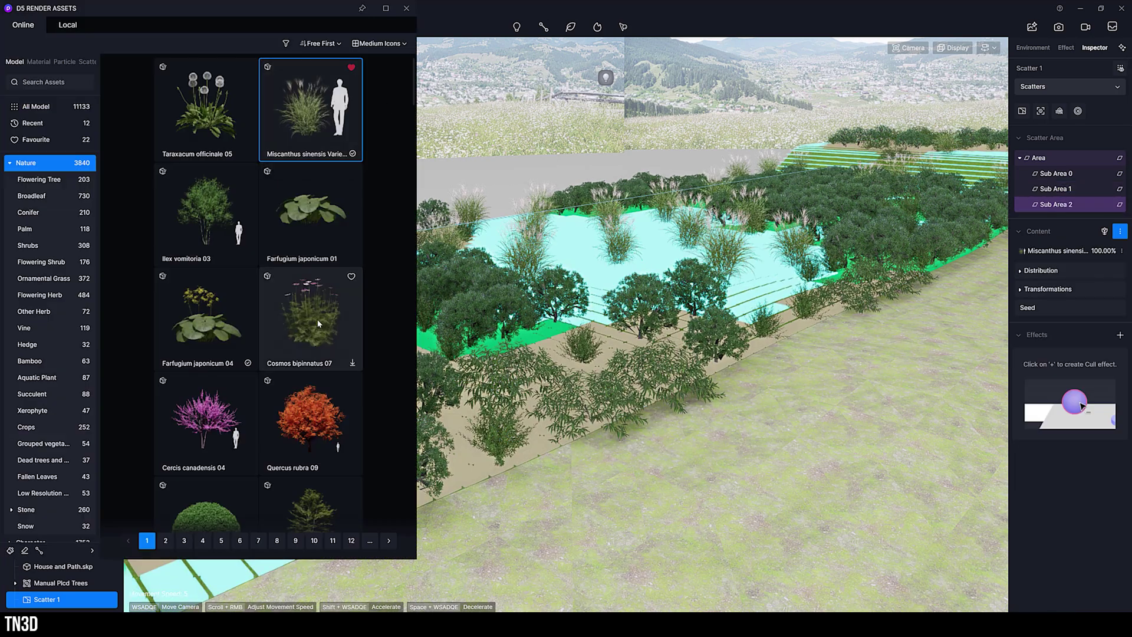
pyautogui.scroll(-1, 318, 322)
pyautogui.click(57, 137)
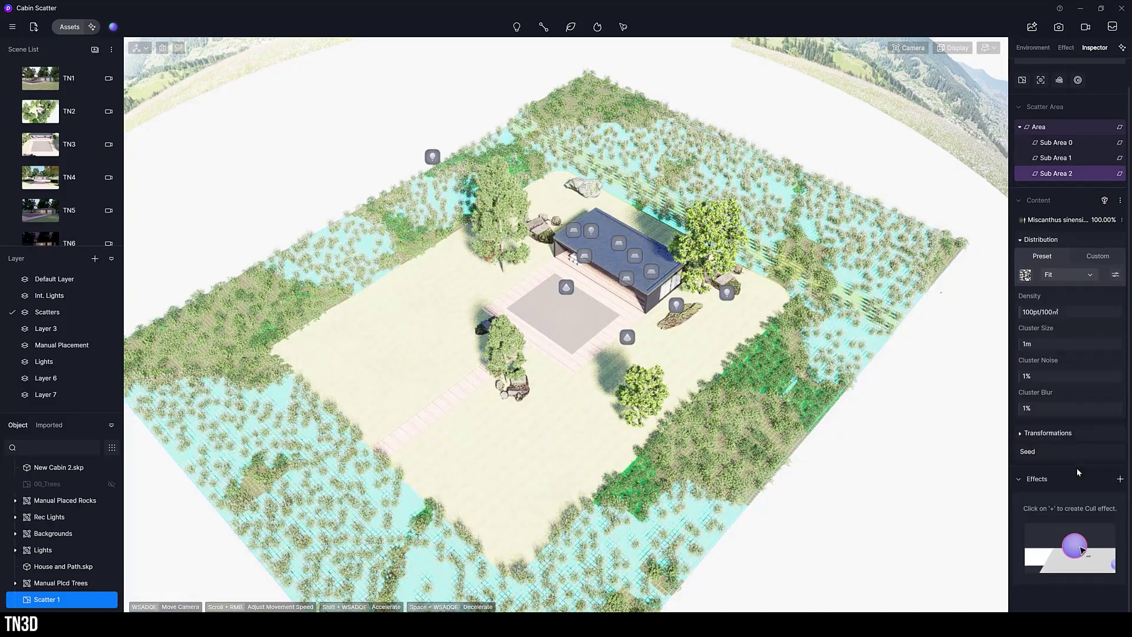
# - Try several black-and-white preset distribution maps for the Miscanthus sinensis scatter in Sub Area 2
pyautogui.click(1025, 274)
pyautogui.click(1066, 377)
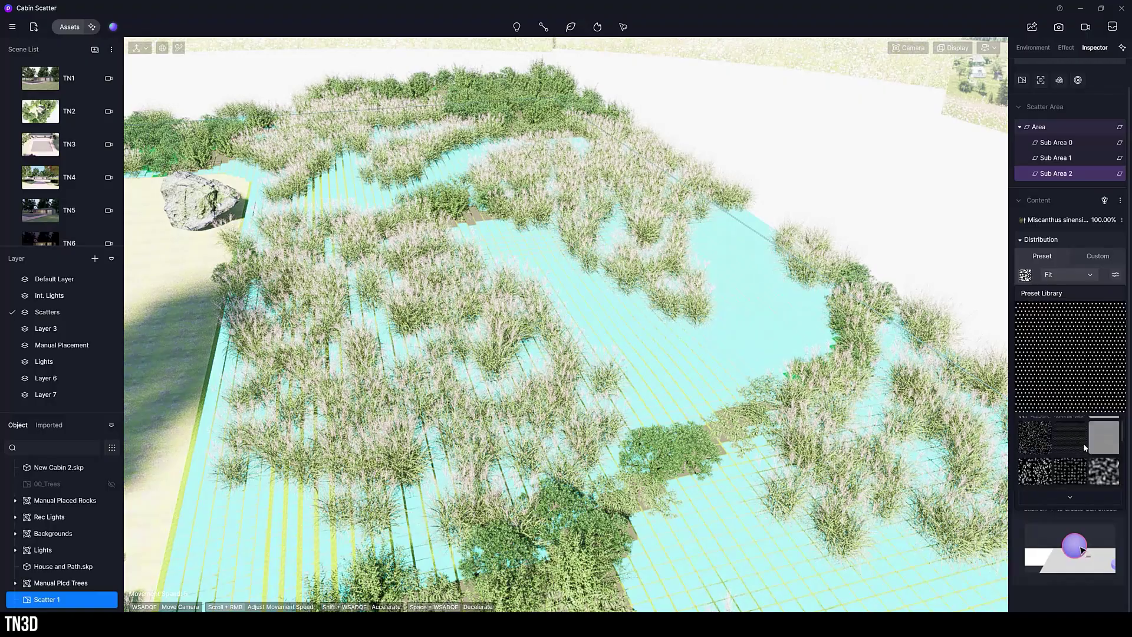
pyautogui.click(1076, 437)
pyautogui.click(1025, 275)
pyautogui.click(1105, 456)
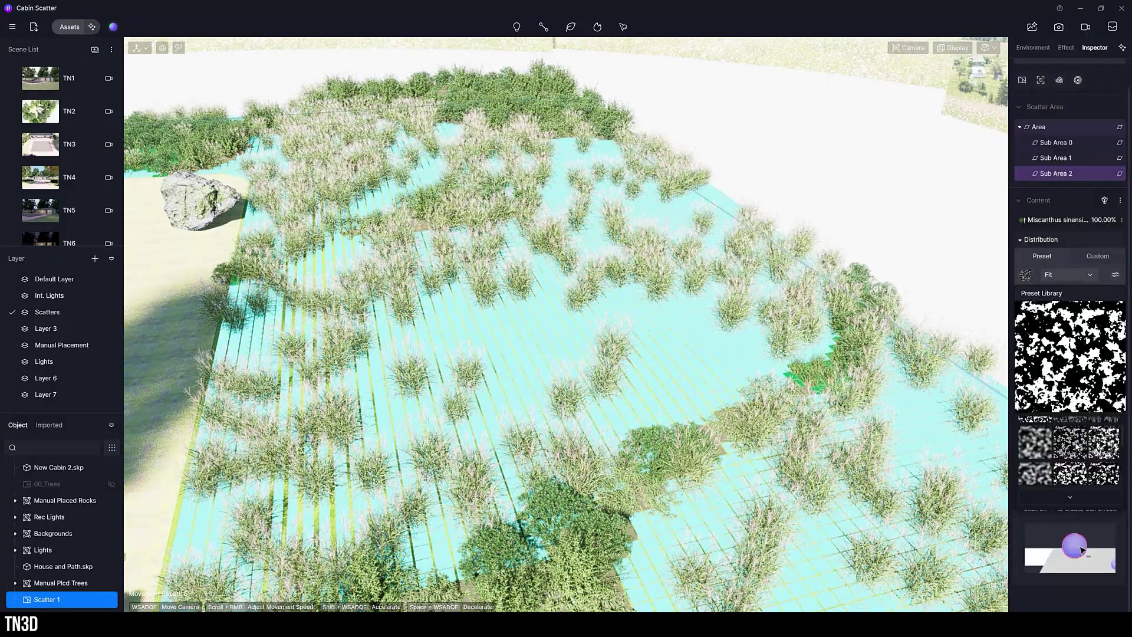
pyautogui.click(1092, 297)
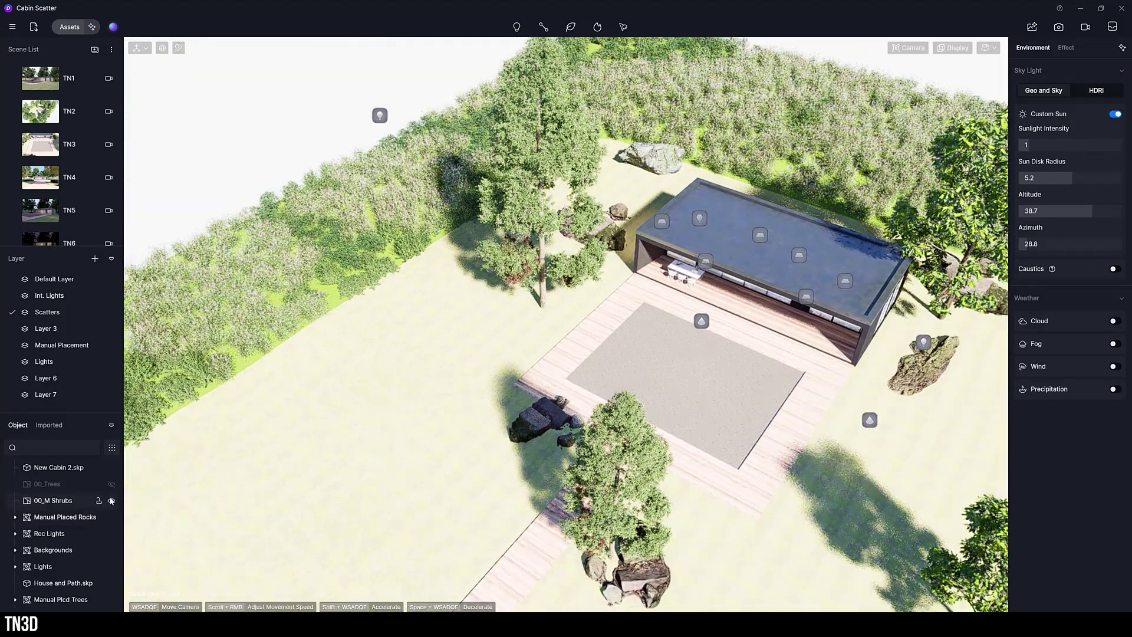
# - Hide the 00_M Shrubs scatter and create a new scatter area from the inner lawn's material around the cabin
pyautogui.moveTo(353, 472); pyautogui.dragTo(528, 352, button='right')
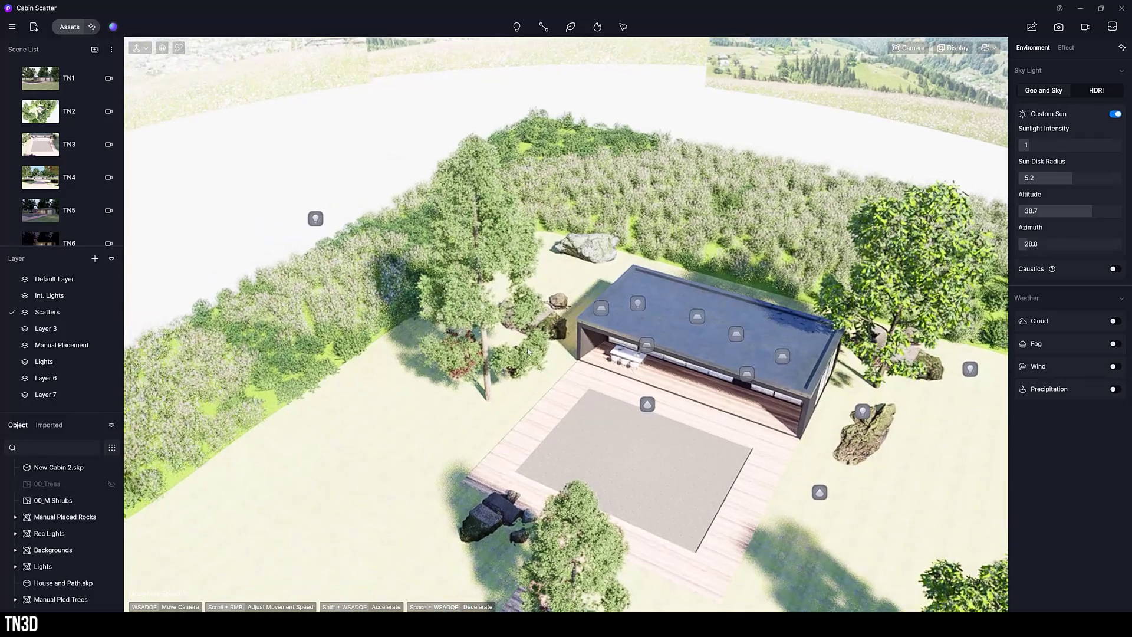
pyautogui.click(112, 499)
pyautogui.click(623, 27)
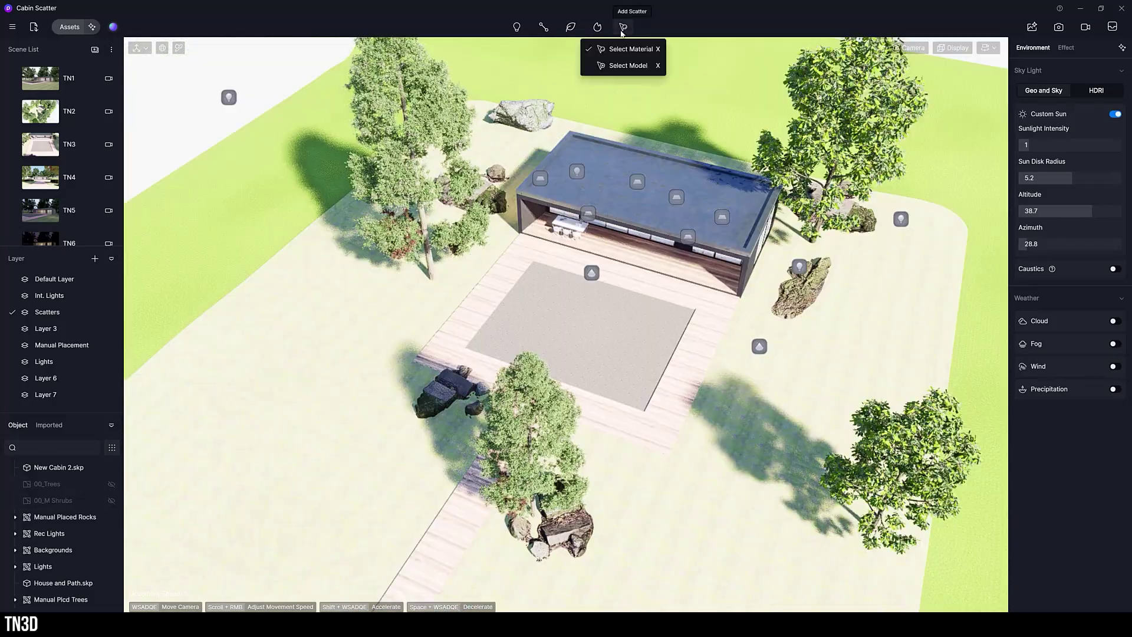
pyautogui.click(642, 49)
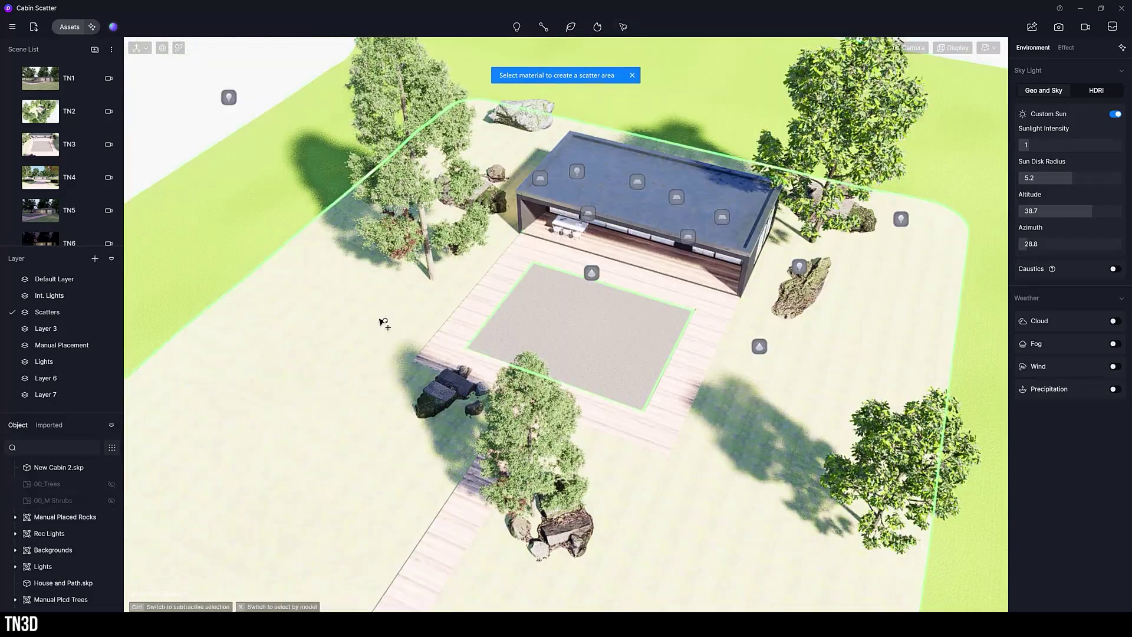
pyautogui.click(635, 105)
pyautogui.click(593, 89)
pyautogui.scroll(3, 667, 333)
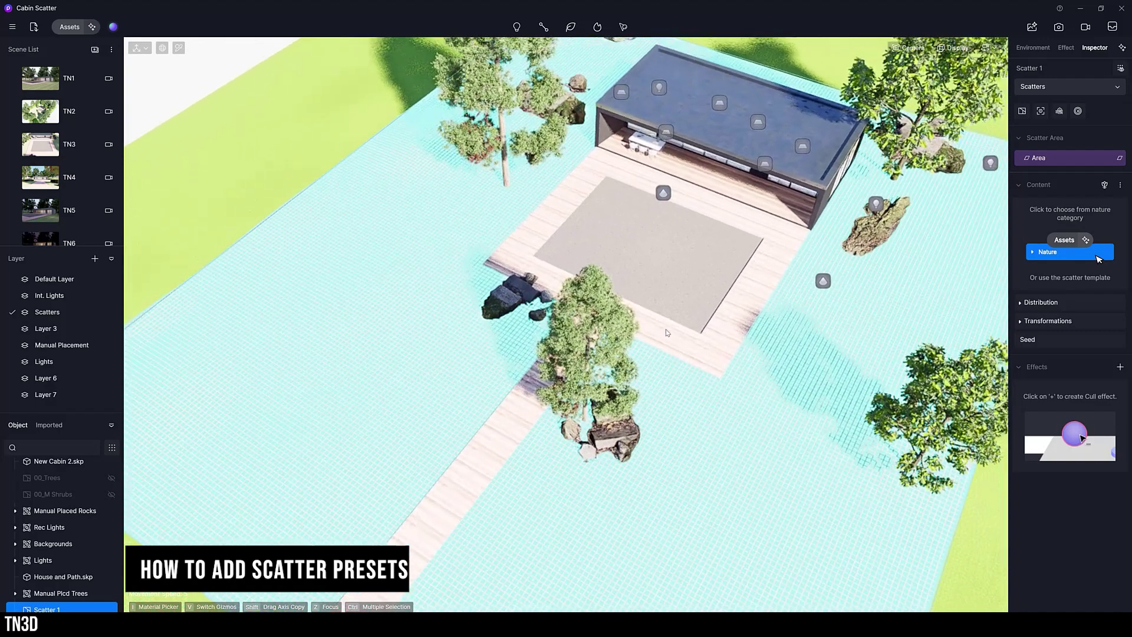
pyautogui.scroll(-3, 667, 333)
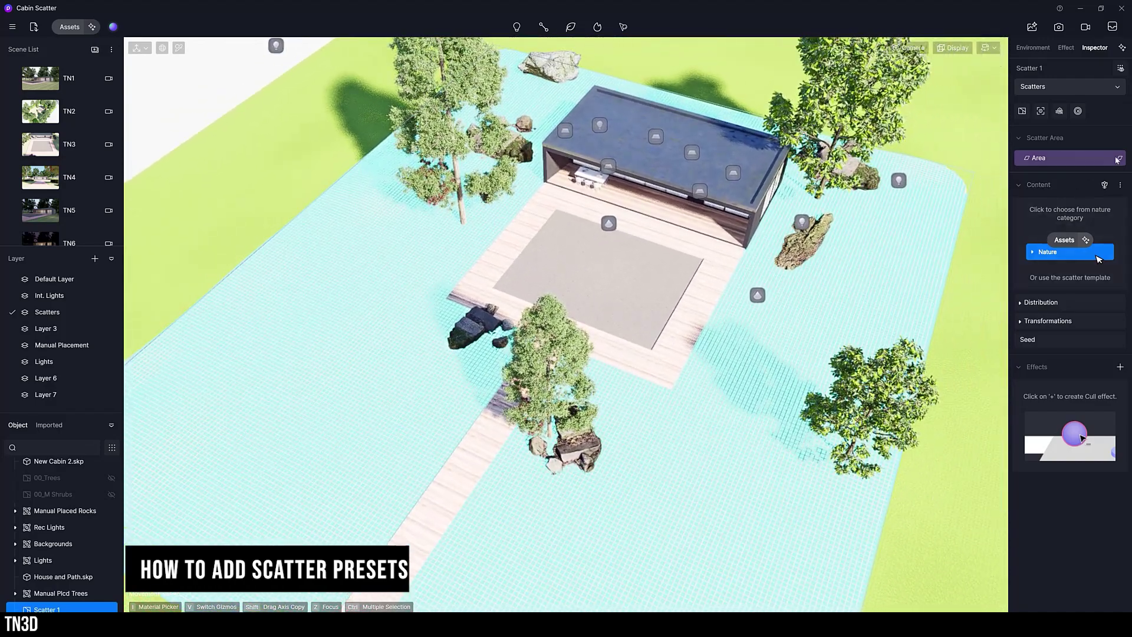
# - Apply a grass scatter template from the online scatter library to the new lawn area
pyautogui.click(1104, 185)
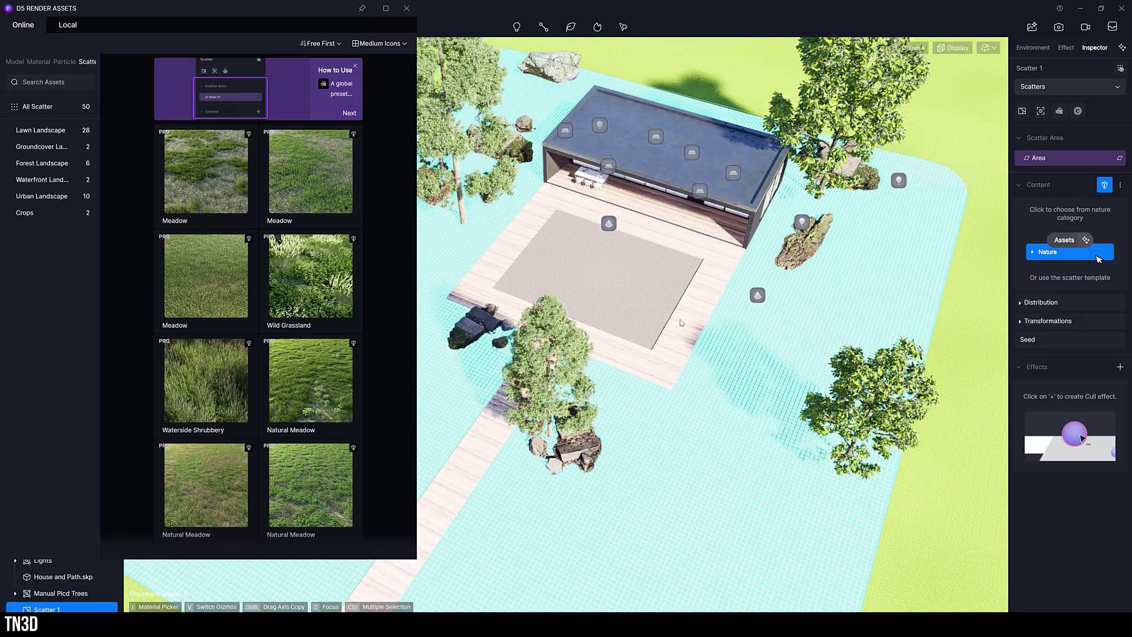
pyautogui.click(1099, 252)
pyautogui.click(1026, 323)
pyautogui.click(674, 407)
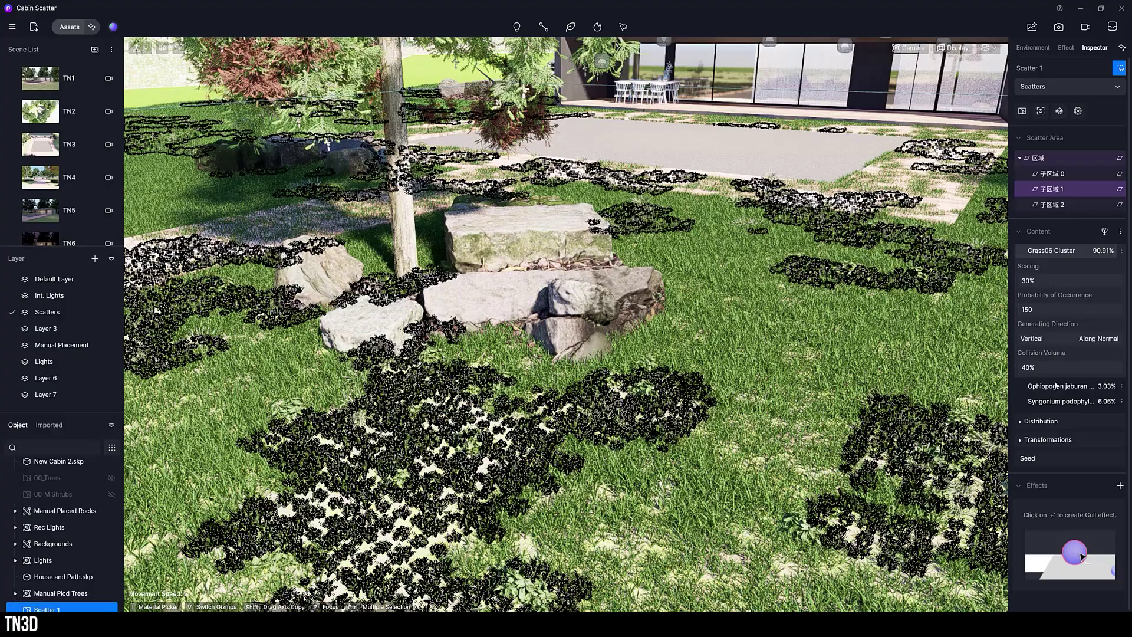
# - Set the second grass sub area's density to 3500 pt/100㎡ and scale its Grass06 Cluster to 45%
pyautogui.click(1040, 421)
pyautogui.doubleClick(1037, 492)
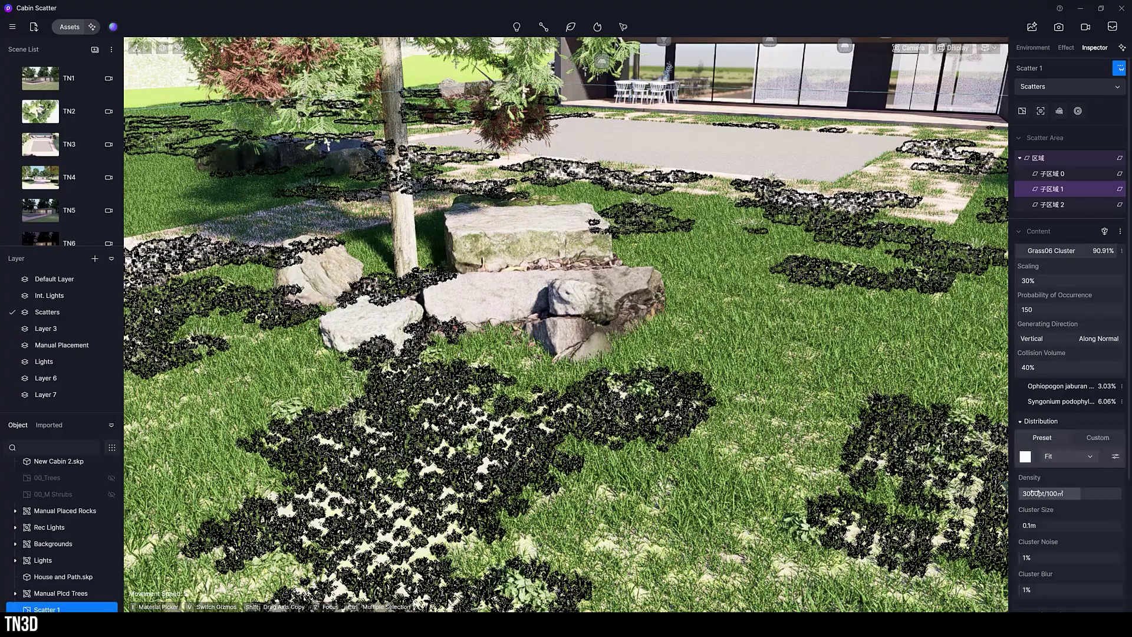
pyautogui.write('3500')
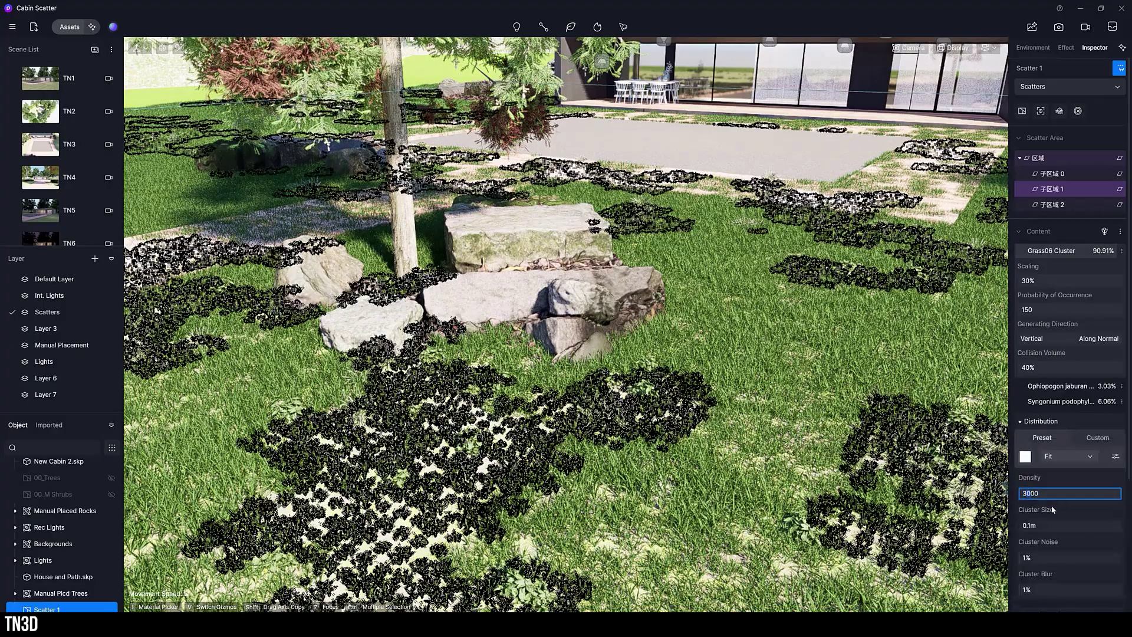
pyautogui.press('Return')
pyautogui.click(1033, 280)
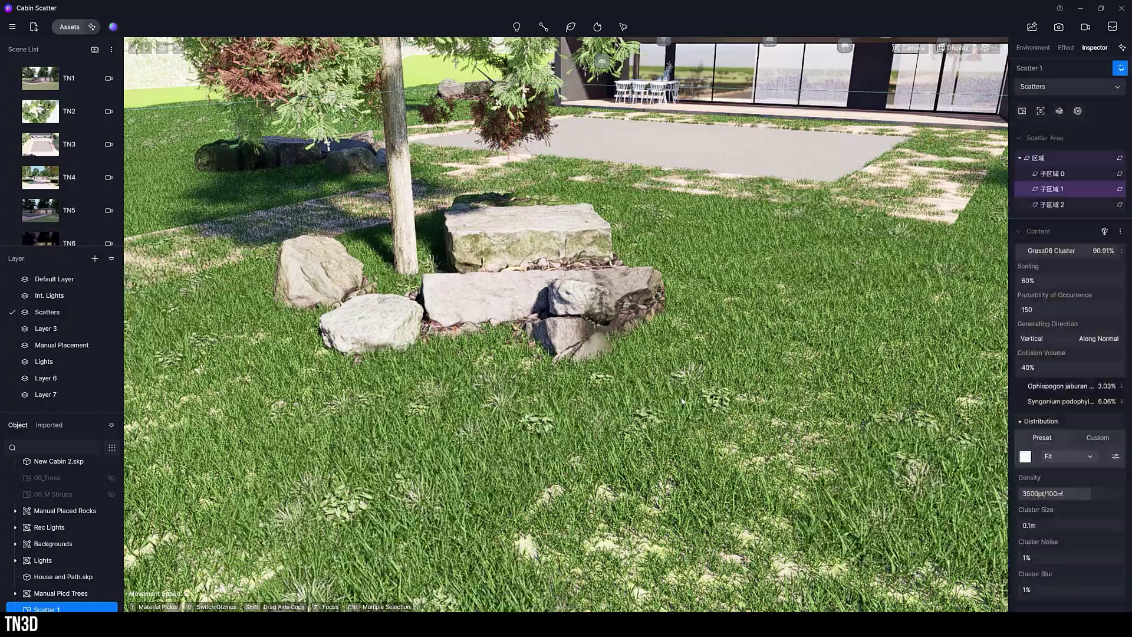
pyautogui.write('45')
pyautogui.press('Return')
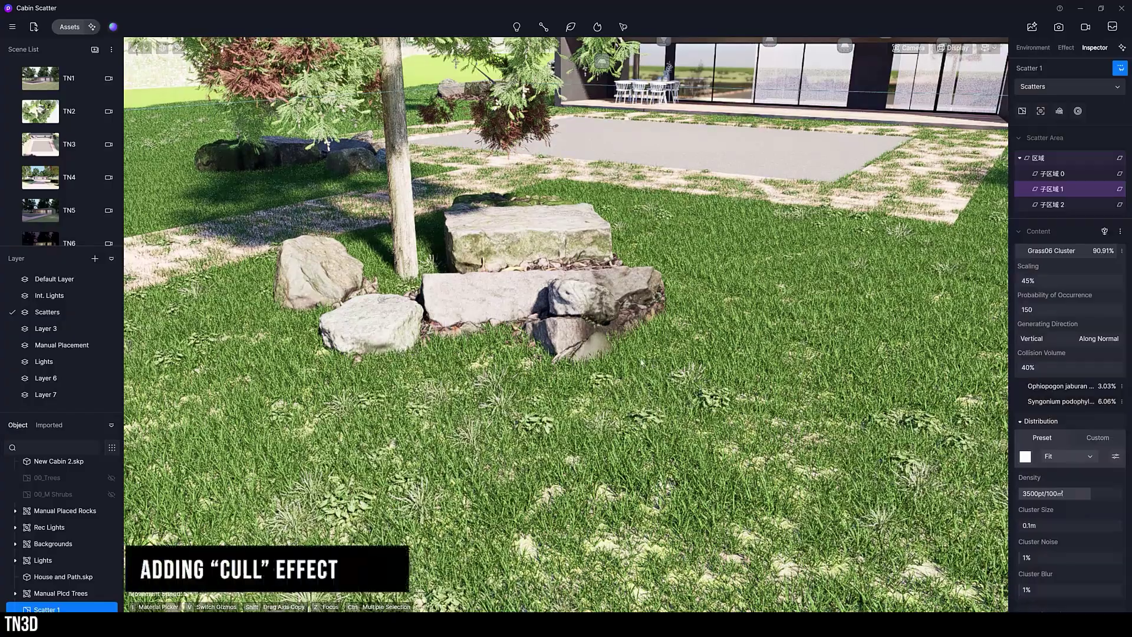
# - Create a Cull effect on the grass scatter using the materials of the rock groups and the path and terrace
pyautogui.moveTo(616, 389); pyautogui.dragTo(322, 323, button='right')
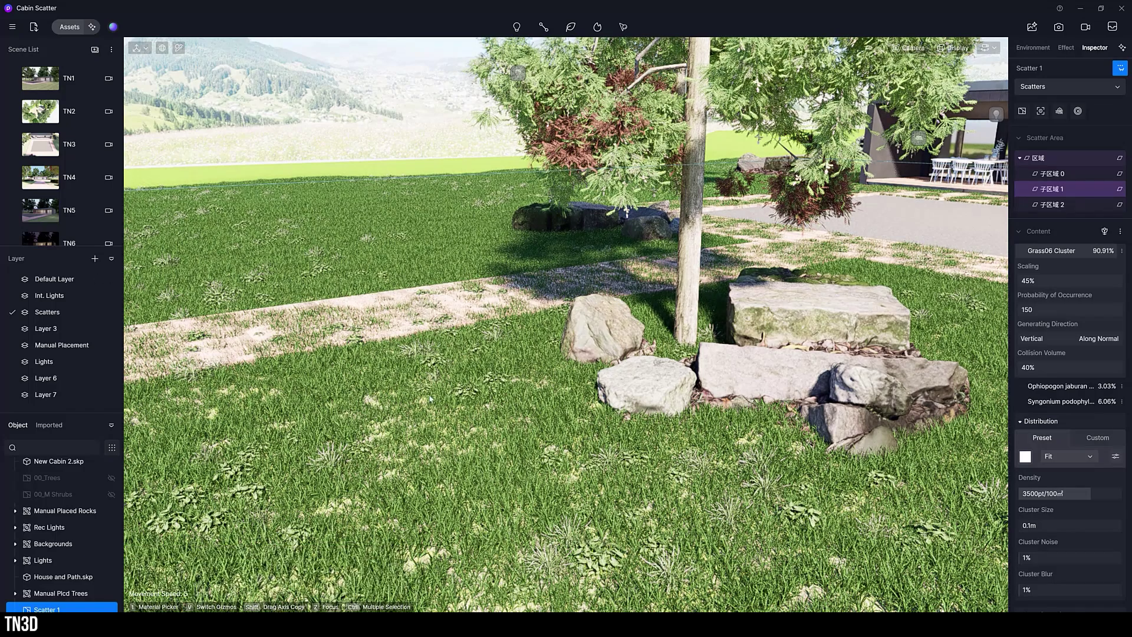
pyautogui.moveTo(696, 383); pyautogui.dragTo(1023, 216, button='right')
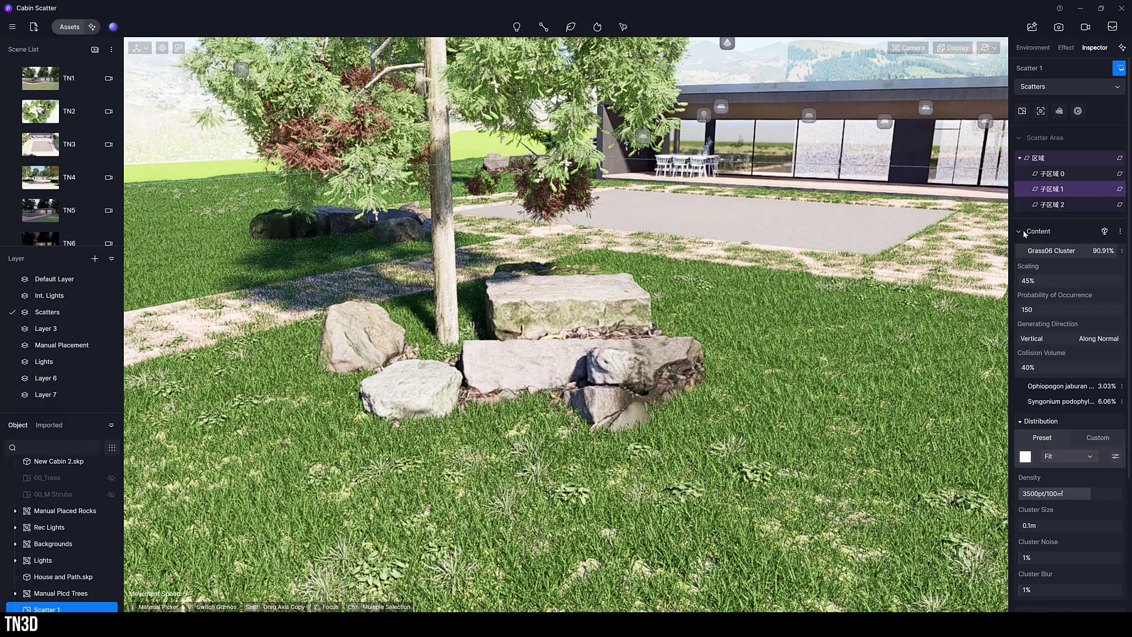
pyautogui.click(1023, 231)
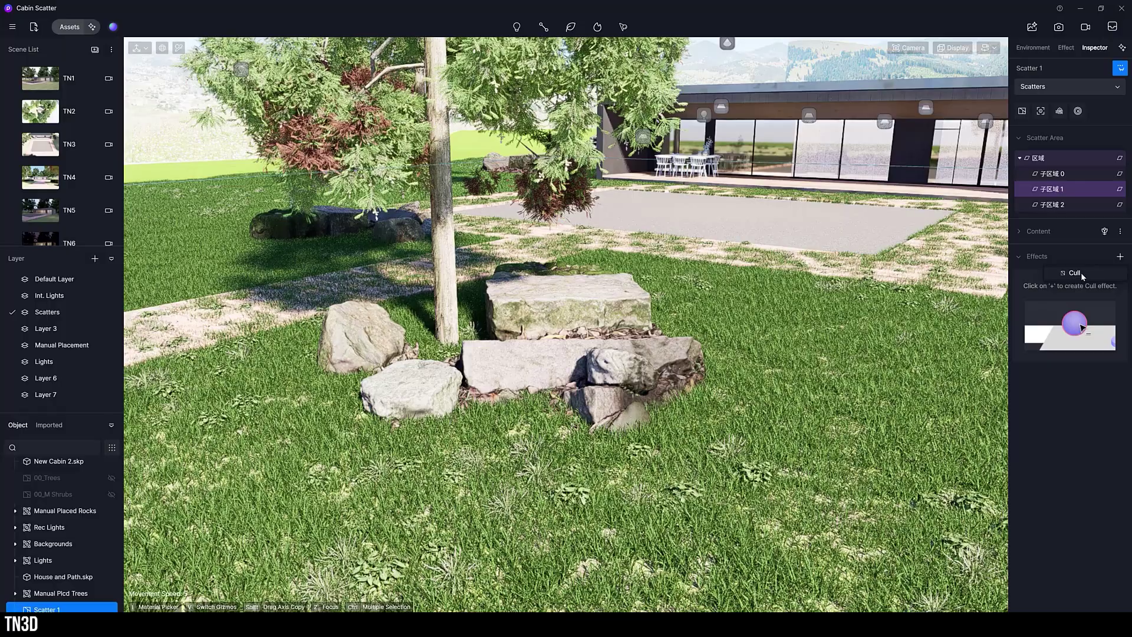
pyautogui.click(566, 307)
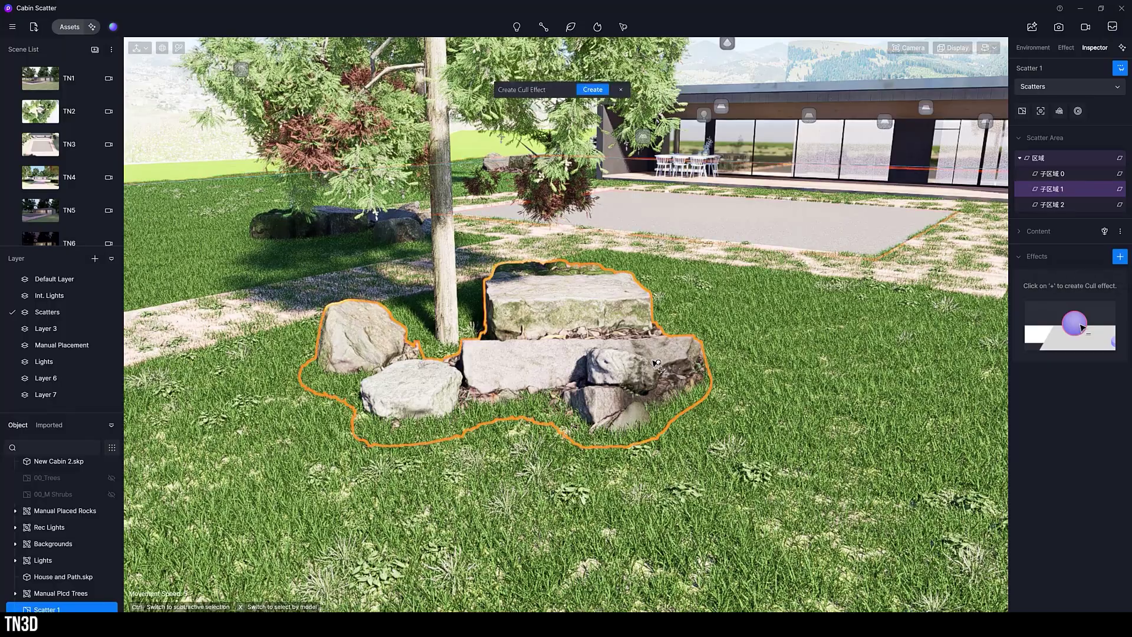
pyautogui.scroll(-3, 566, 357)
pyautogui.click(347, 257)
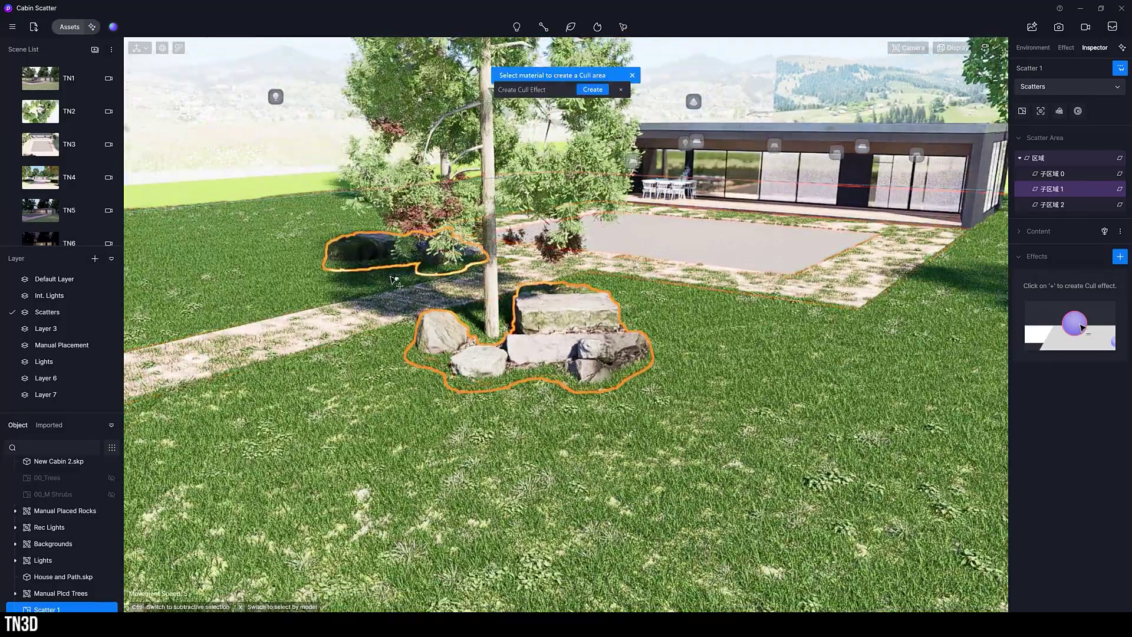
pyautogui.click(724, 284)
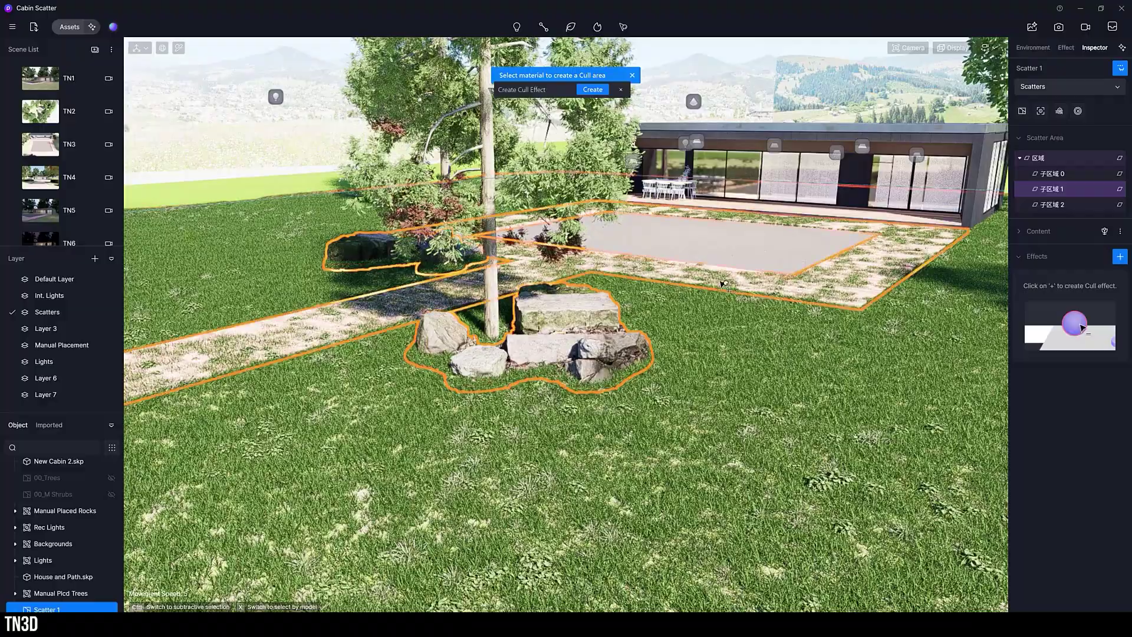
pyautogui.scroll(-3, 724, 281)
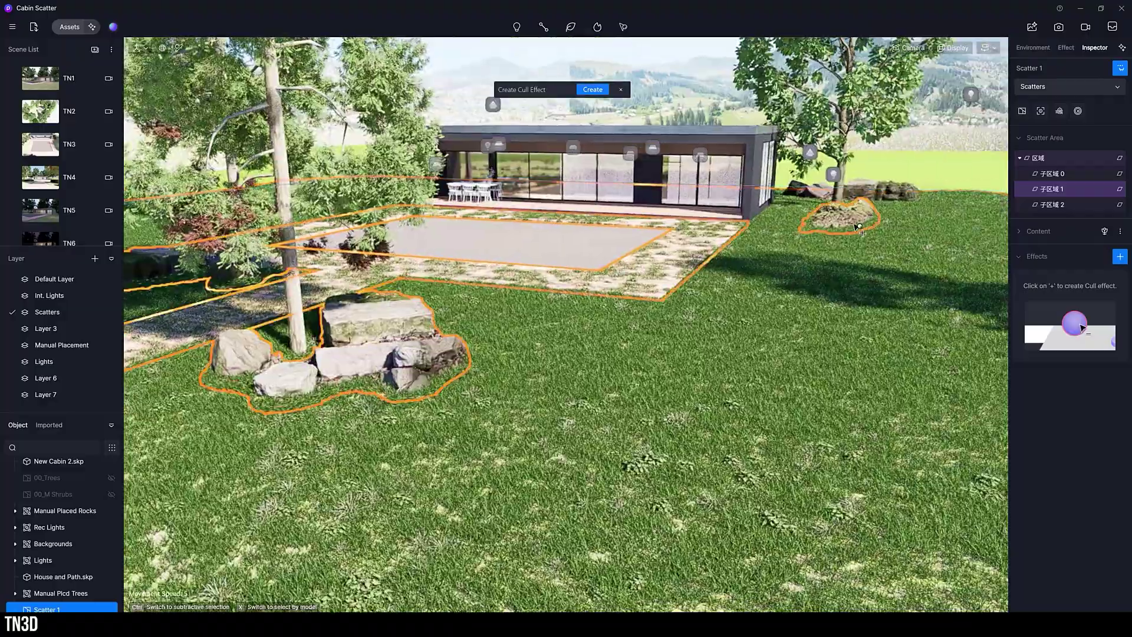
pyautogui.moveTo(724, 282); pyautogui.dragTo(596, 89, button='right')
pyautogui.click(593, 89)
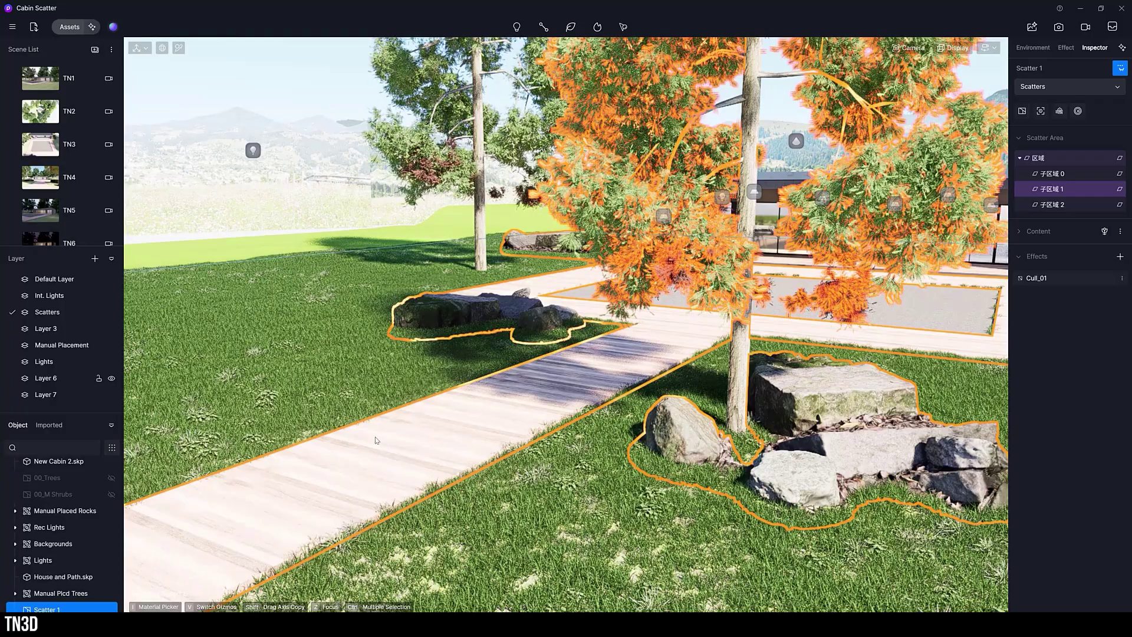
# - Set the Cull effect's range to 1.2 m and check the lawn edges from the TN4 scene
pyautogui.click(108, 177)
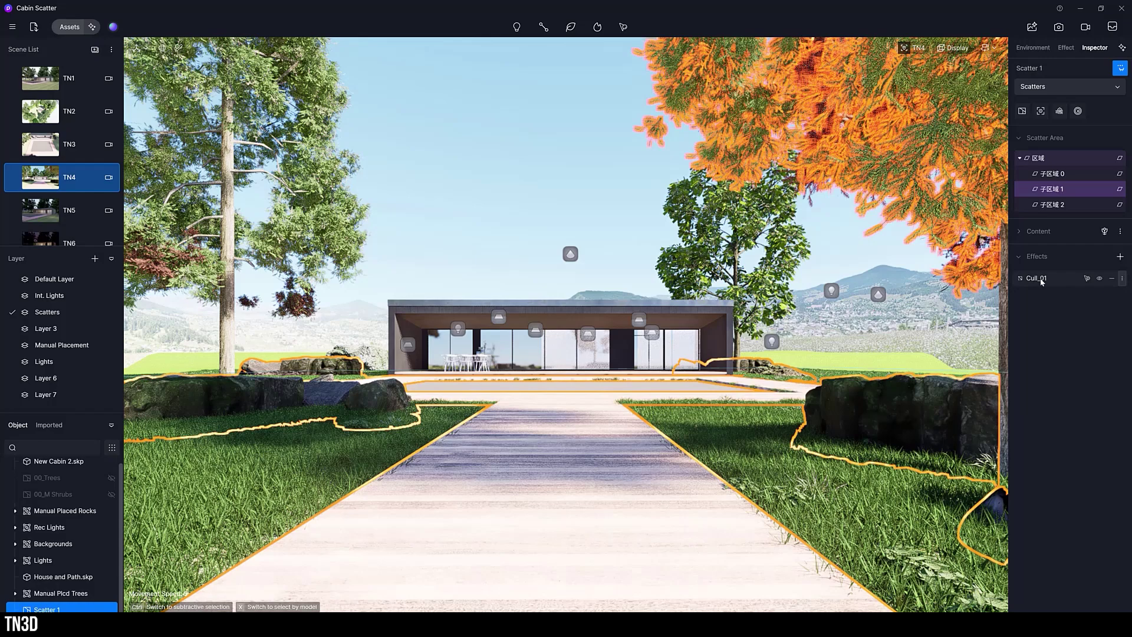
pyautogui.click(1040, 279)
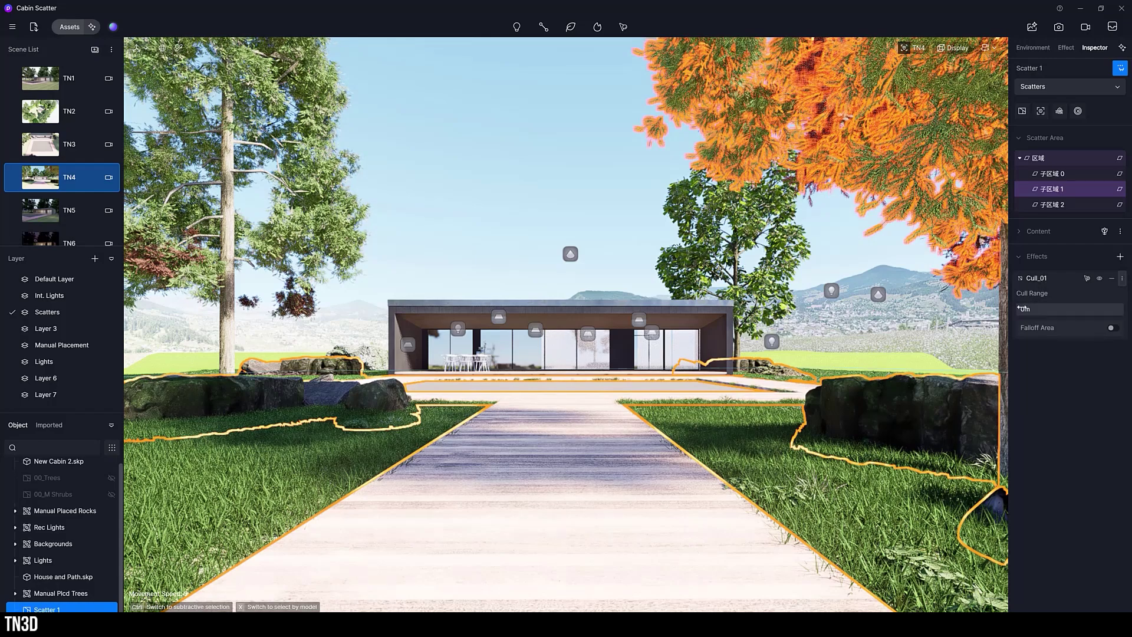
pyautogui.moveTo(1026, 307); pyautogui.dragTo(819, 550)
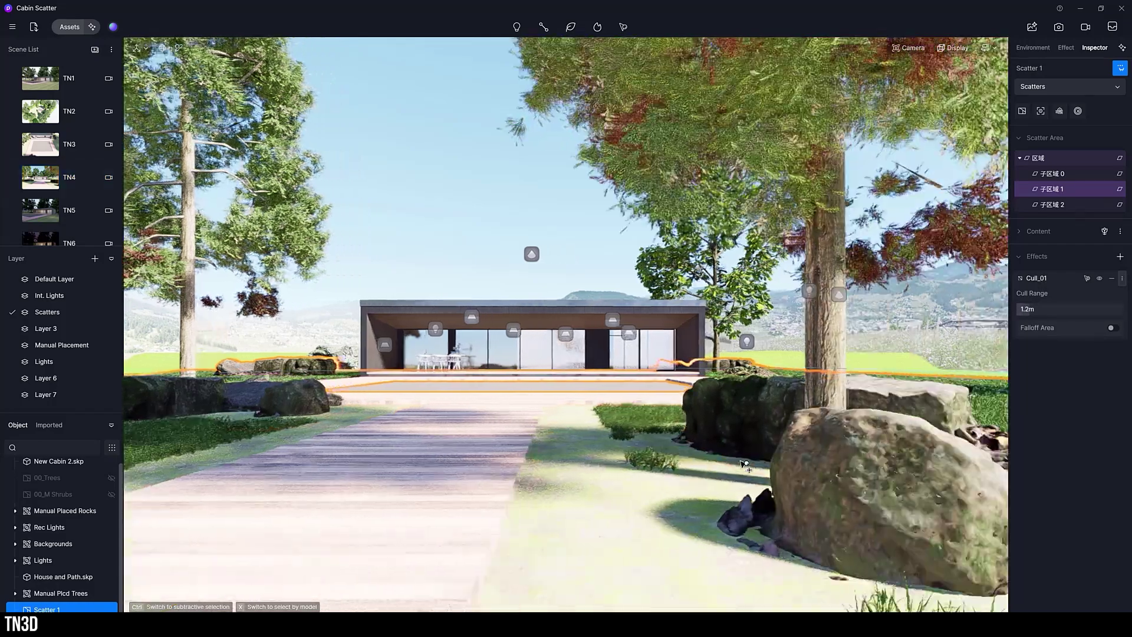
# - Set the Cull range to 0.01 m and enable its falloff area with distance 0.5 m, density 5%, scale 2% and noise 2%
pyautogui.press('w')
pyautogui.moveTo(744, 463); pyautogui.dragTo(552, 482, button='right')
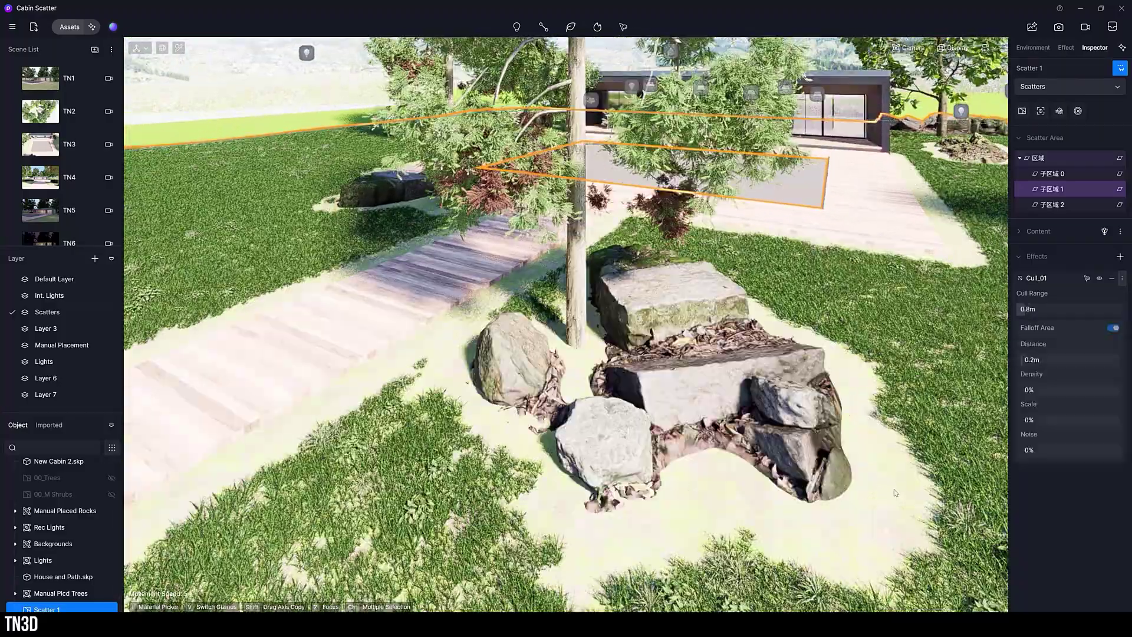
pyautogui.moveTo(1029, 359); pyautogui.dragTo(1056, 359)
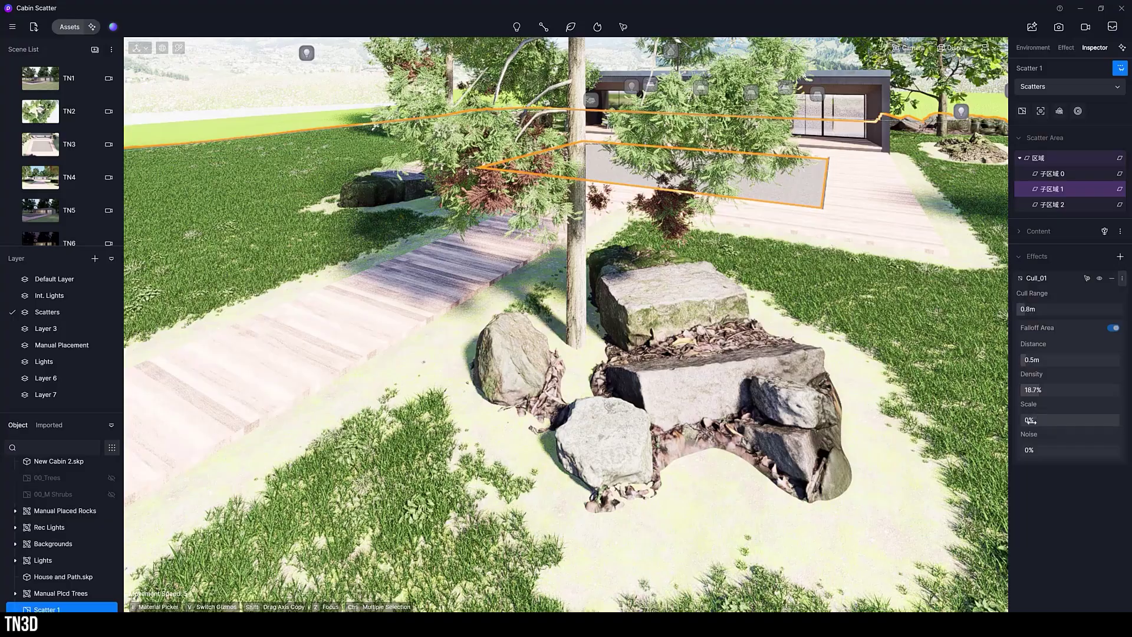
pyautogui.moveTo(1031, 420); pyautogui.dragTo(1036, 421)
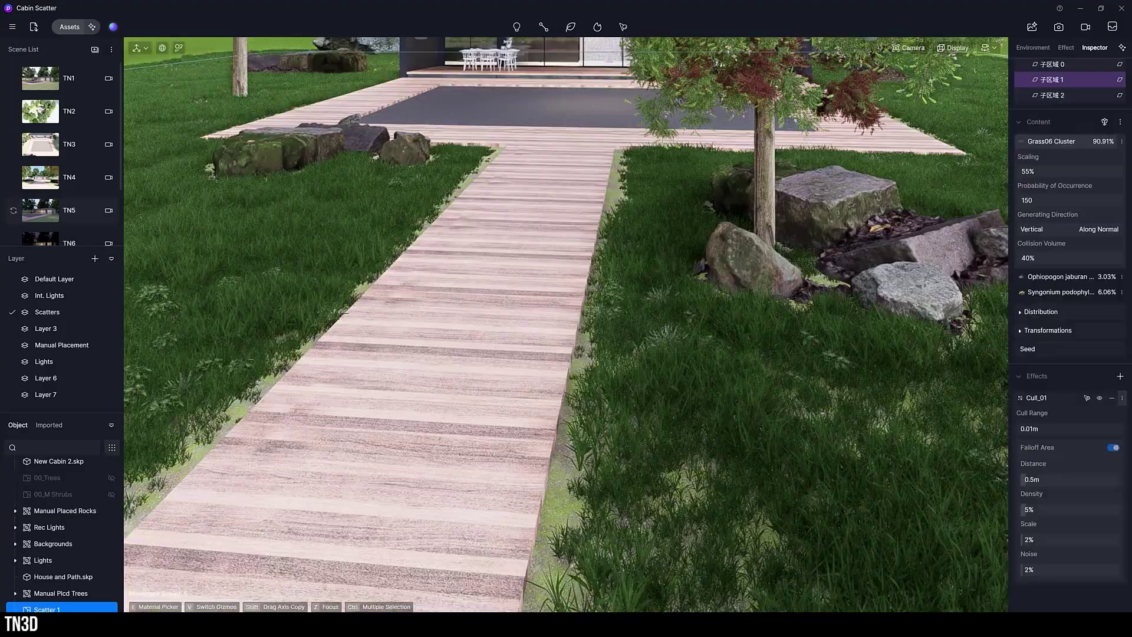
# - Create a scatter area from the dark paving material inside the wooden terrace and fill it with grass and small flowering plants
pyautogui.scroll(-10, 649, 250)
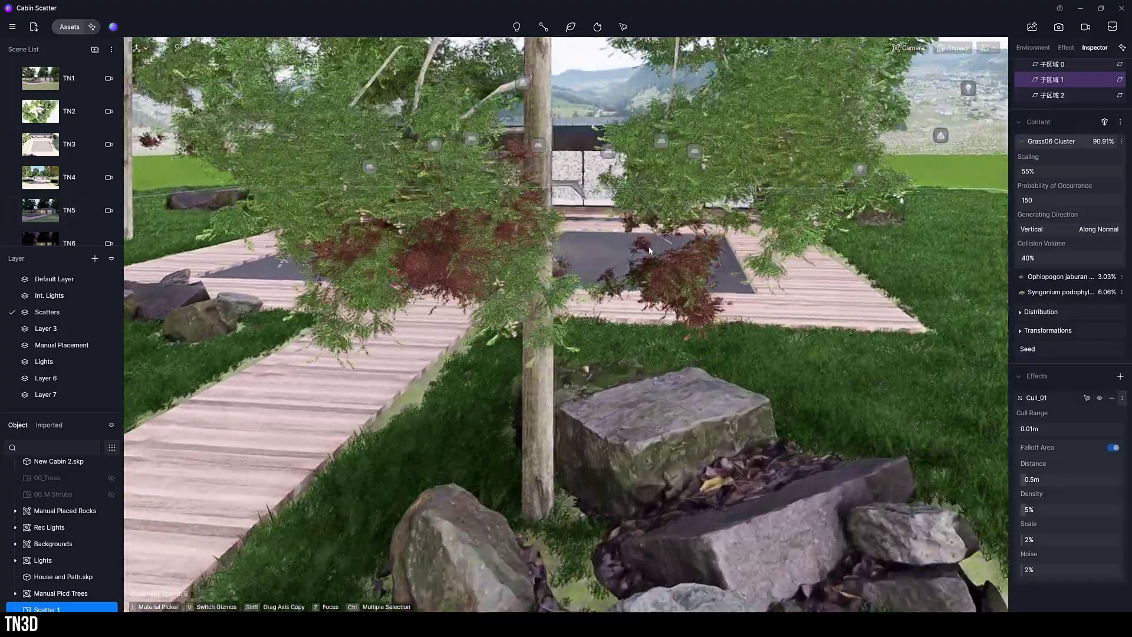
pyautogui.scroll(5, 514, 420)
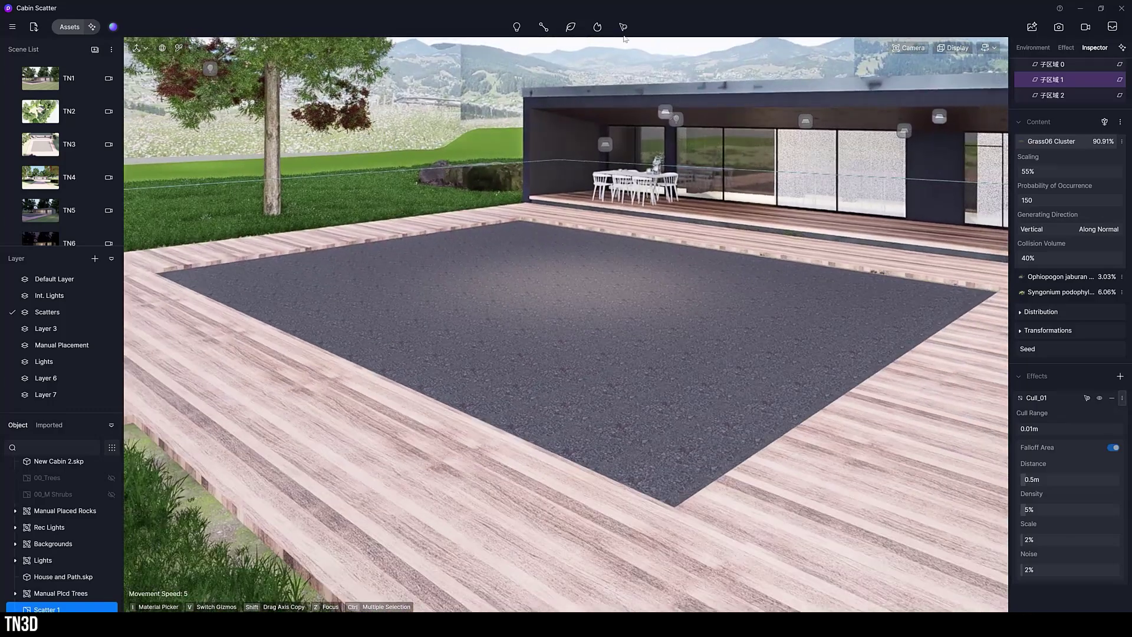
pyautogui.click(623, 27)
pyautogui.click(631, 49)
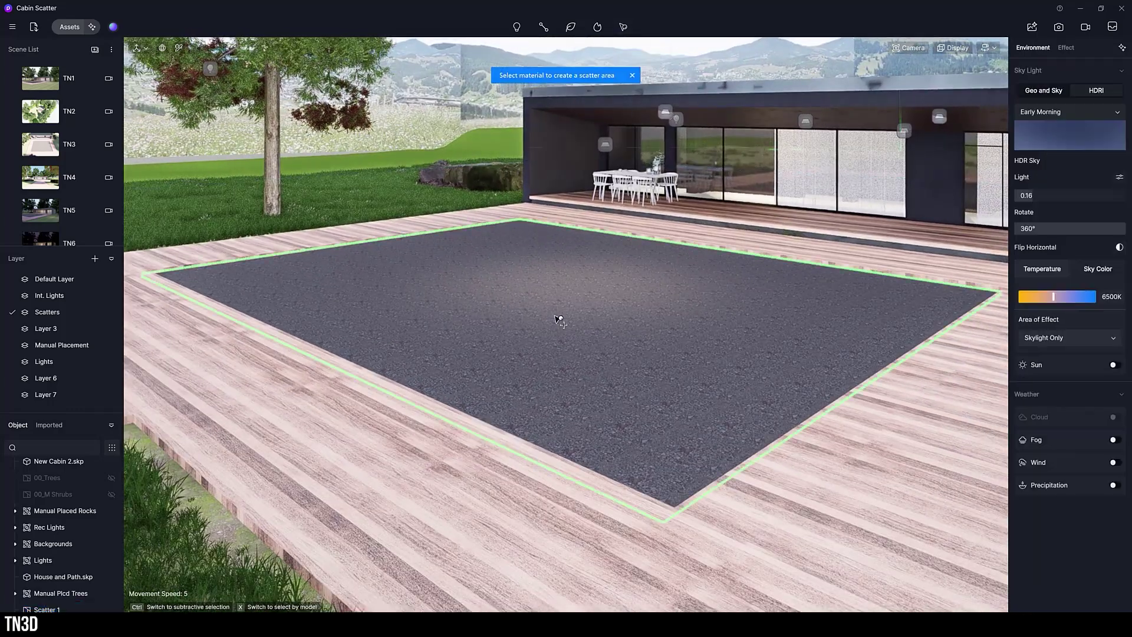
pyautogui.click(556, 317)
pyautogui.click(599, 92)
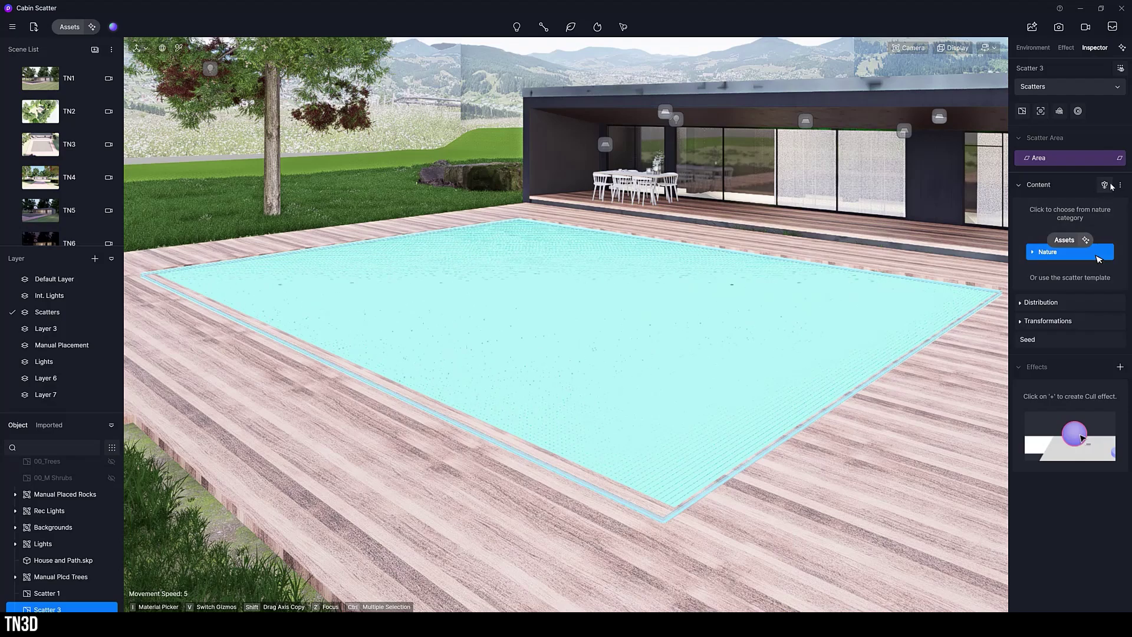
pyautogui.click(1098, 258)
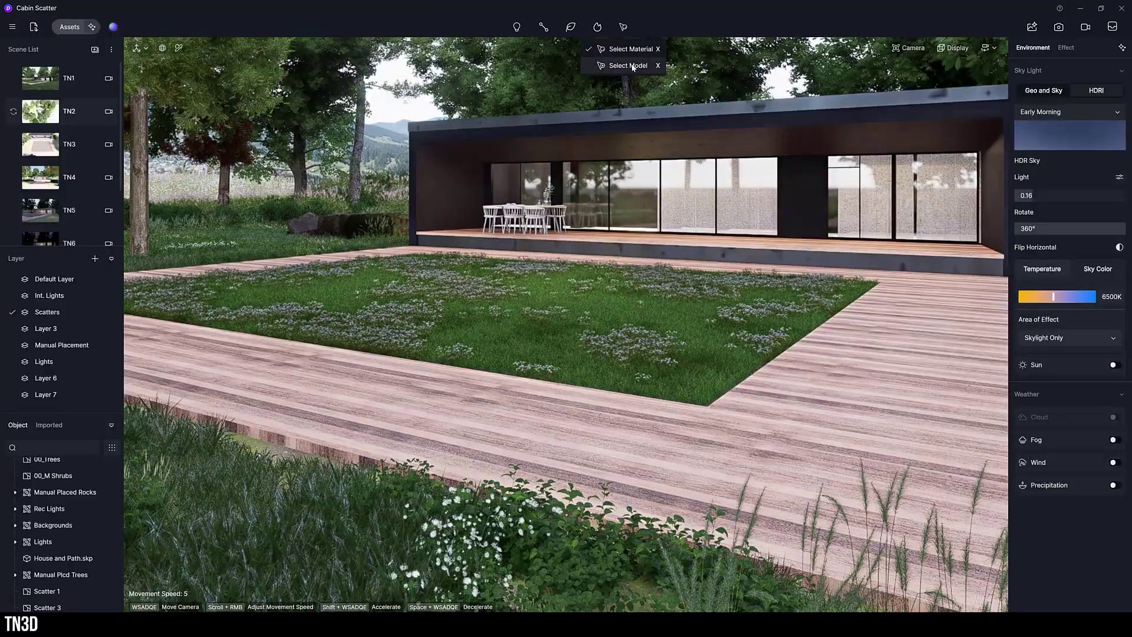
# - Create a scatter on the wooden path and terrace and fill it with the fallen leaves leaf 11, leaf 12 and leaf 20
pyautogui.click(633, 66)
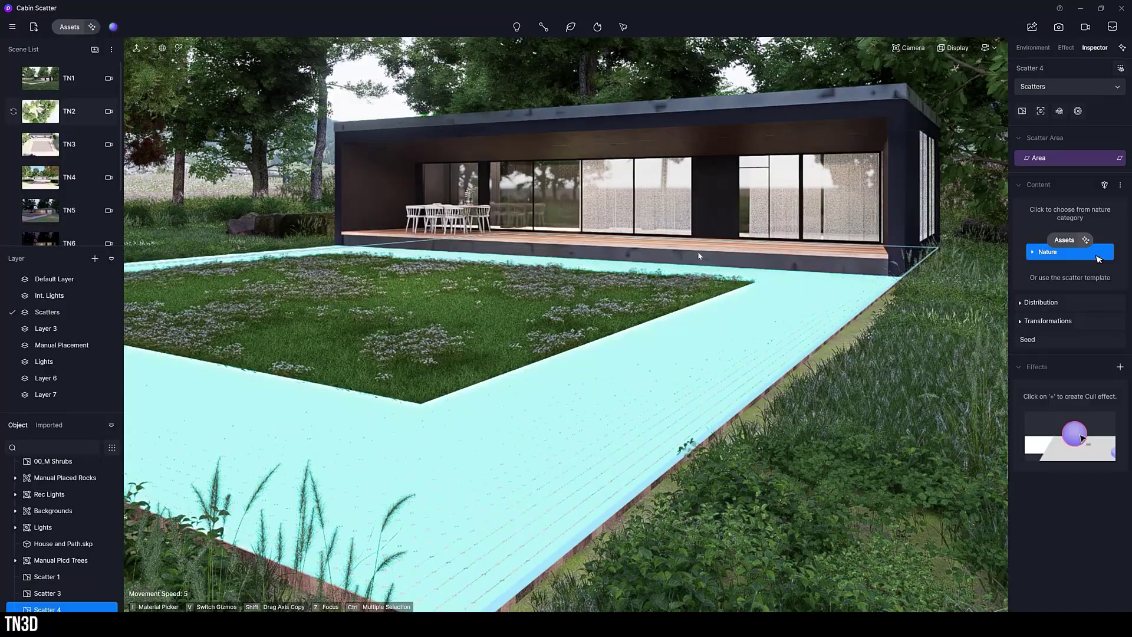
pyautogui.click(1098, 255)
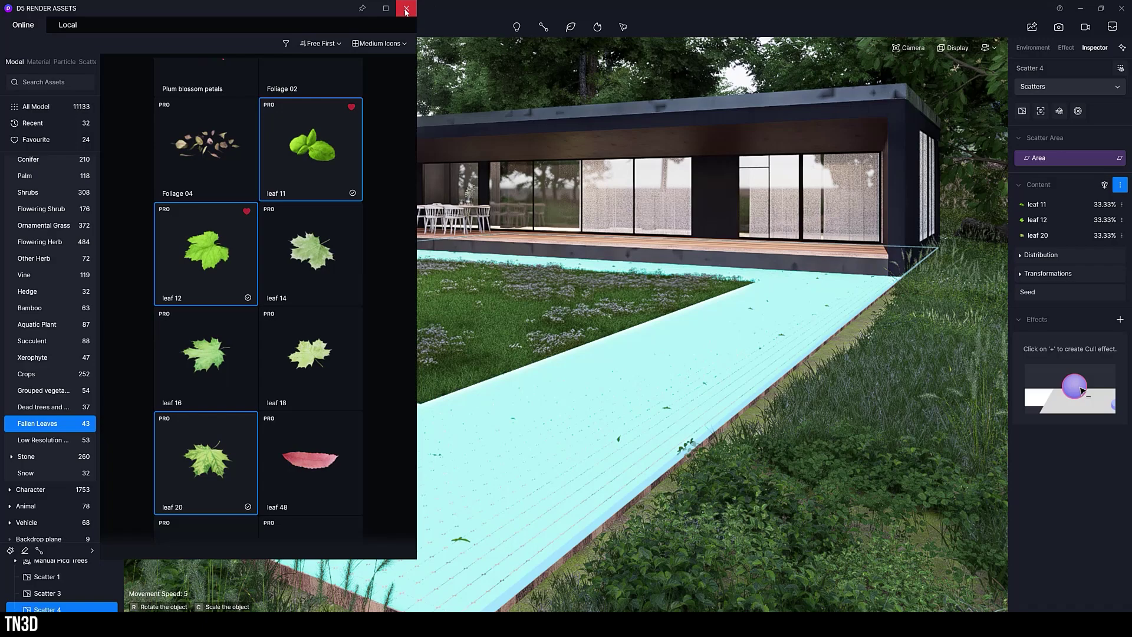
pyautogui.click(406, 8)
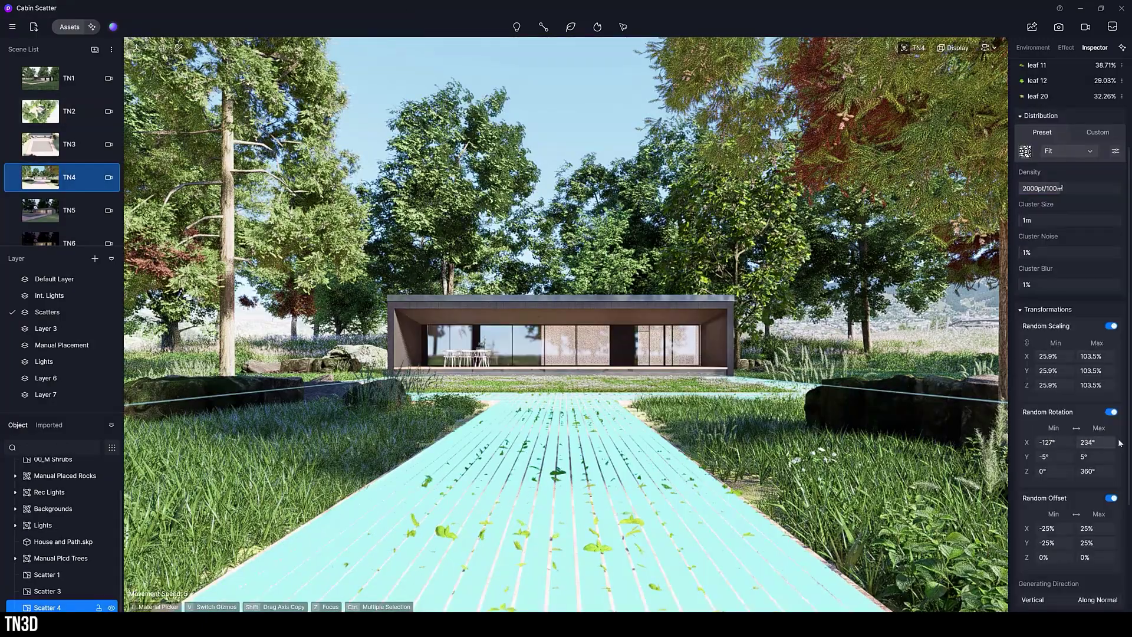
# - Set the leaf scatter's density to 4000 pt/100㎡ and its preset distribution map to UV
pyautogui.scroll(3, 1041, 365)
pyautogui.click(1026, 277)
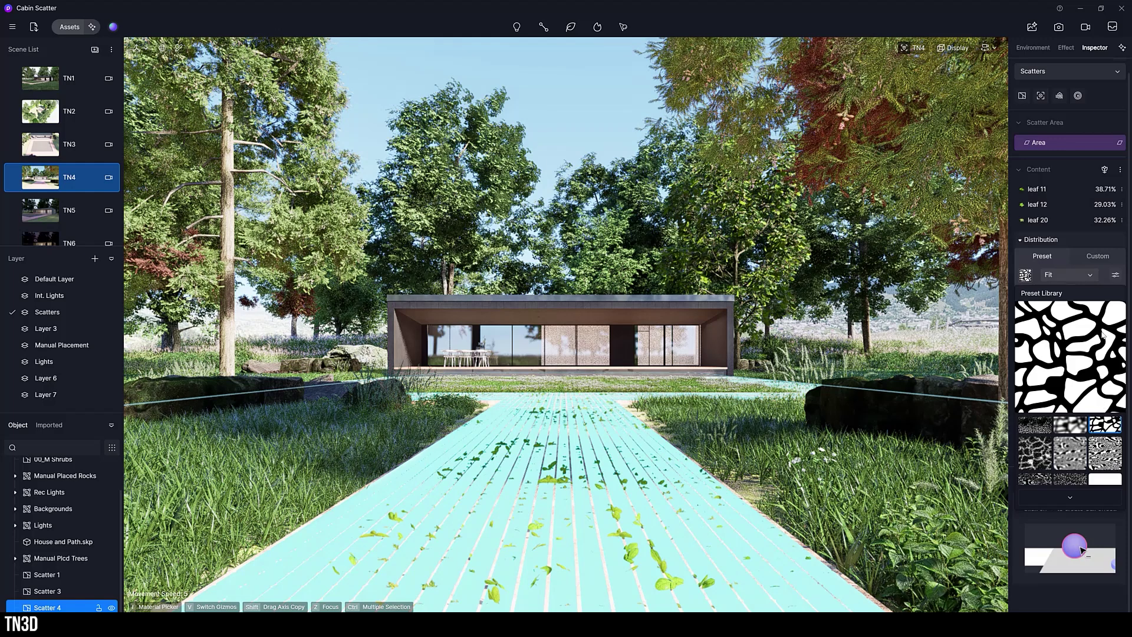
pyautogui.click(1081, 274)
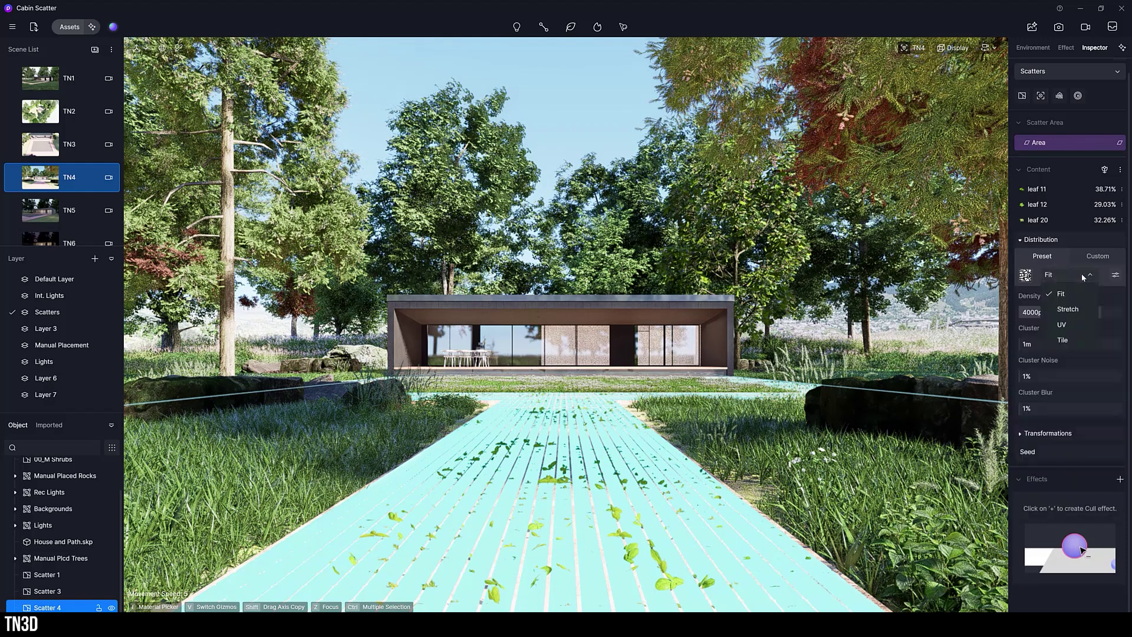
pyautogui.click(1061, 325)
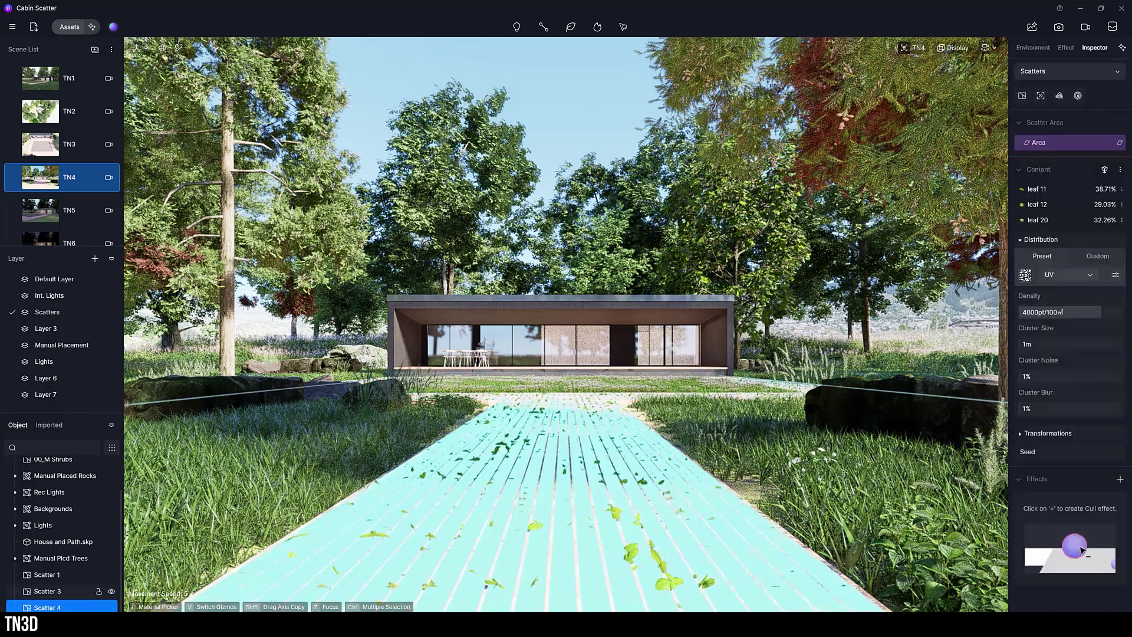